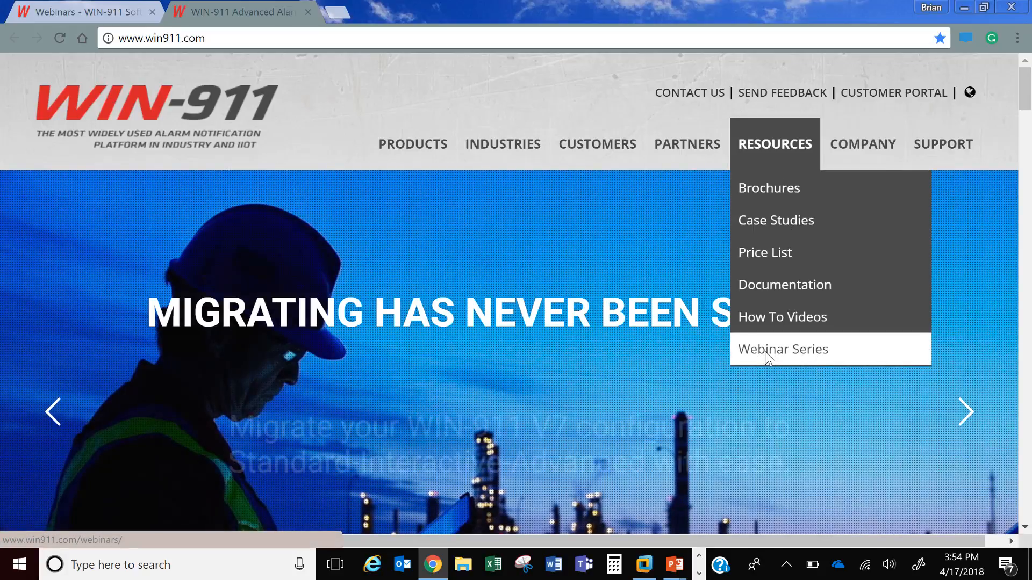
Open the Webinar Series page and the How To Videos page, and look over the instructional video lists.
click(767, 350)
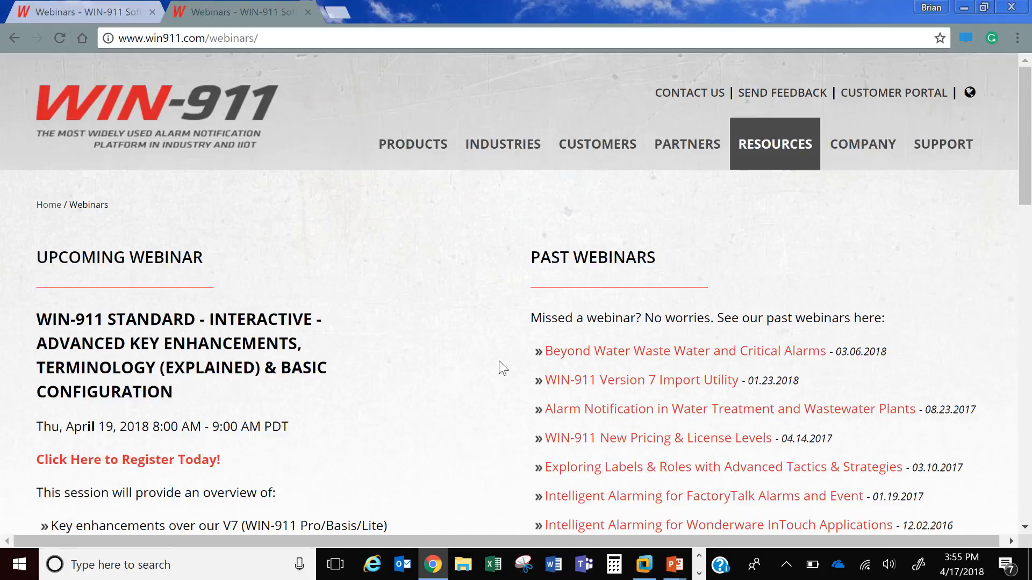
mouse_move(775, 144)
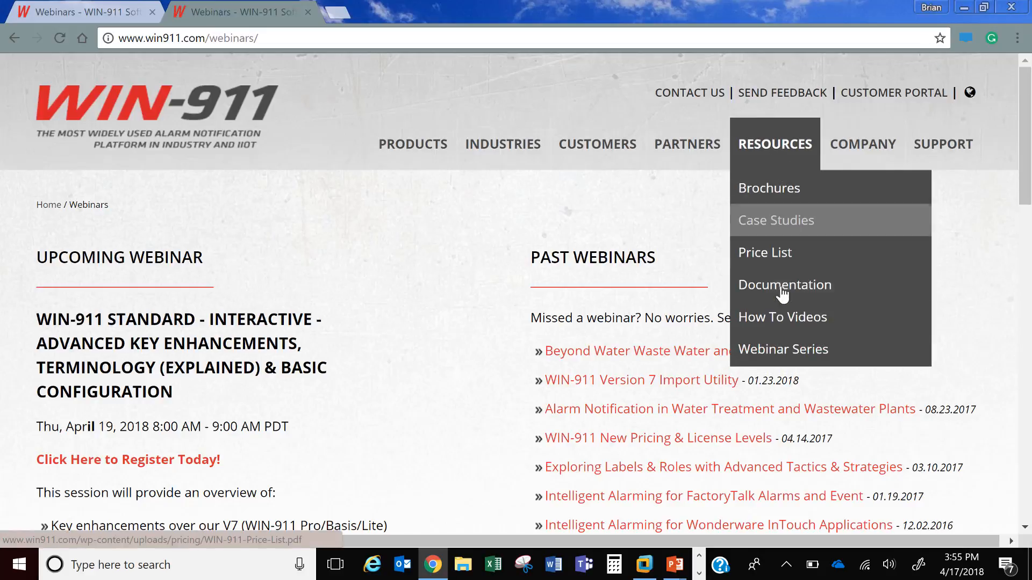
click(780, 317)
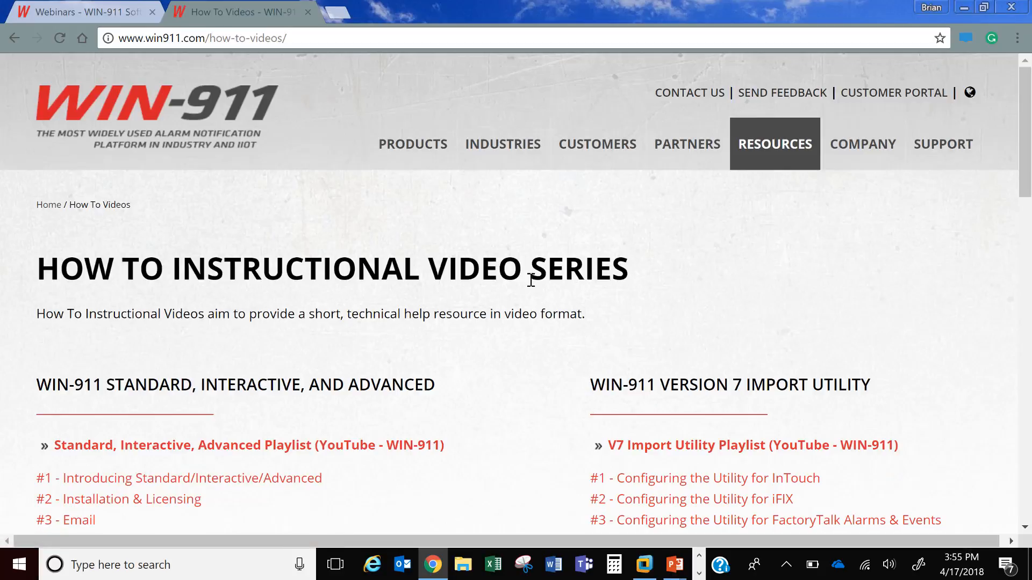
scroll(484, 320, down, 5)
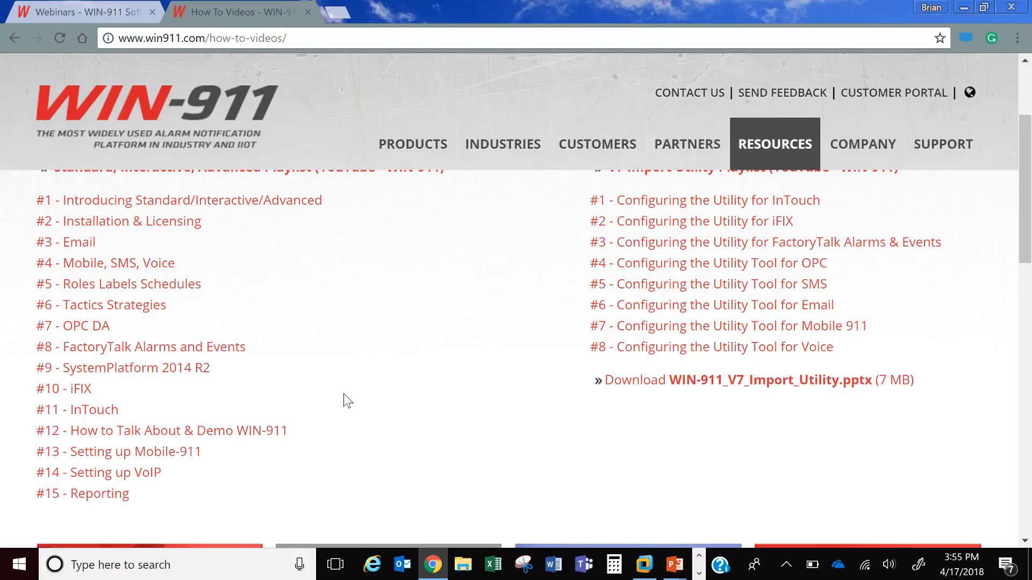
scroll(345, 395, up, 1)
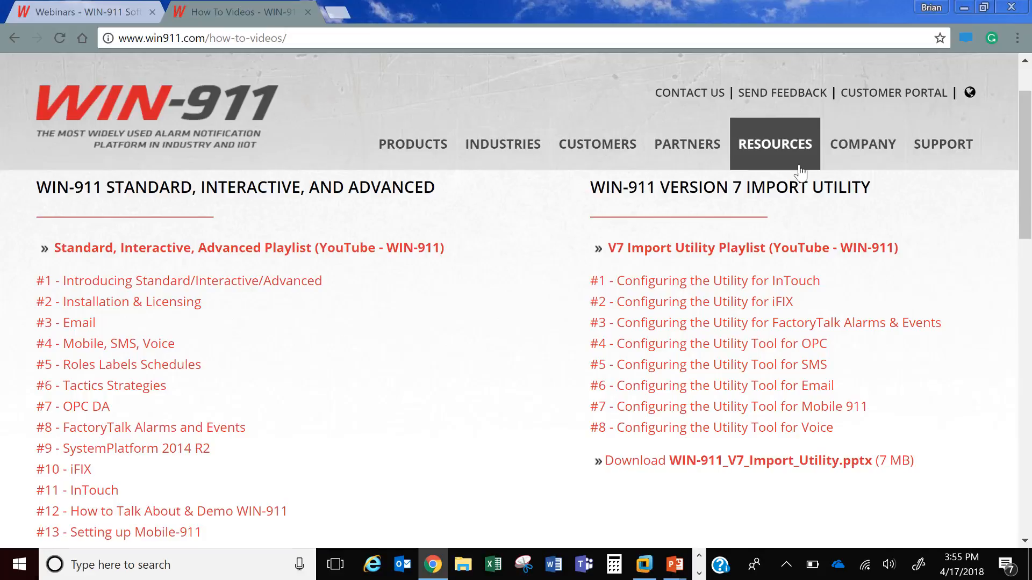
Open the Documentation page and look over the WIN-911 Standard / Interactive / Advanced guides and manuals.
mouse_move(782, 153)
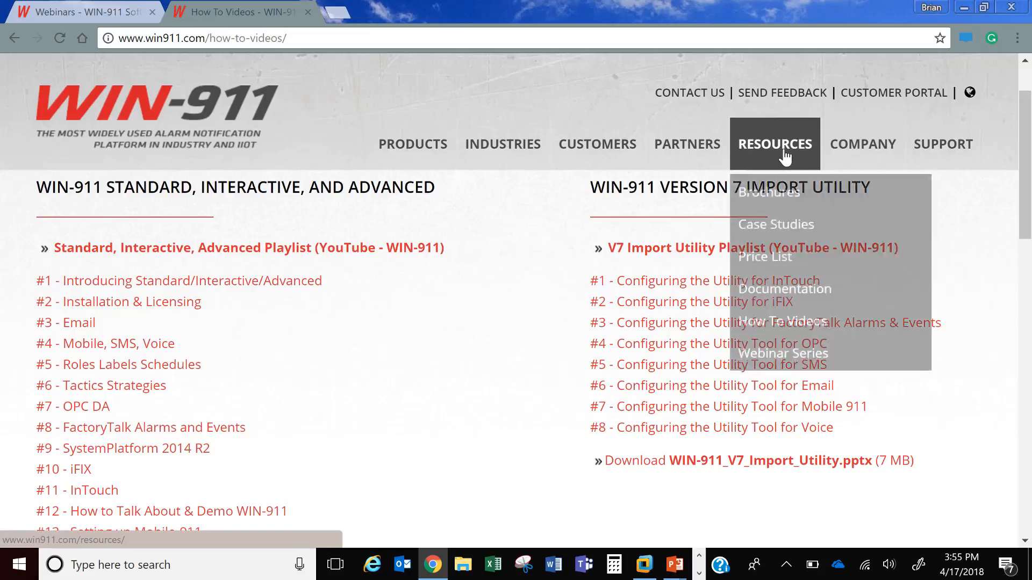
click(795, 293)
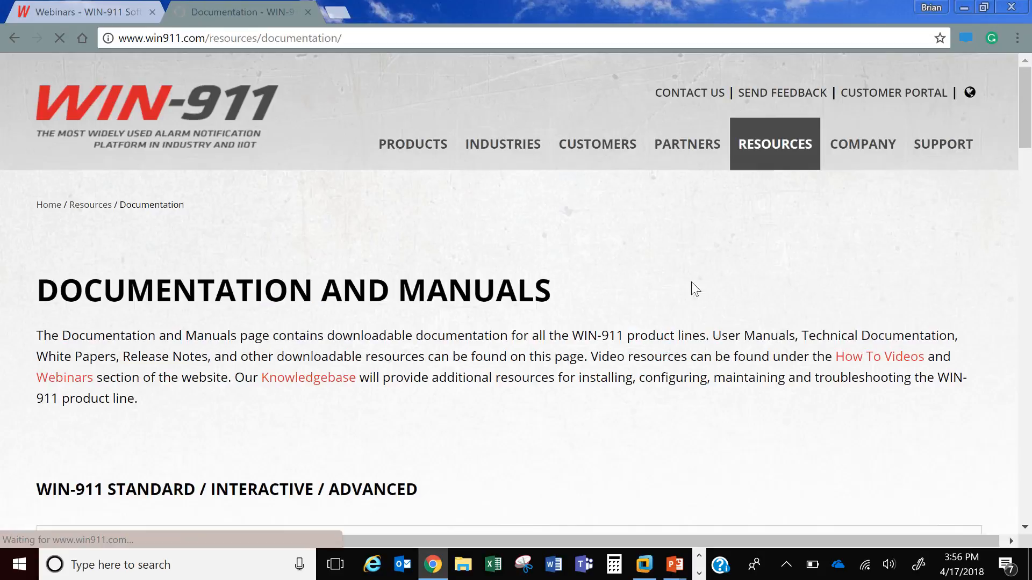
scroll(566, 305, down, 5)
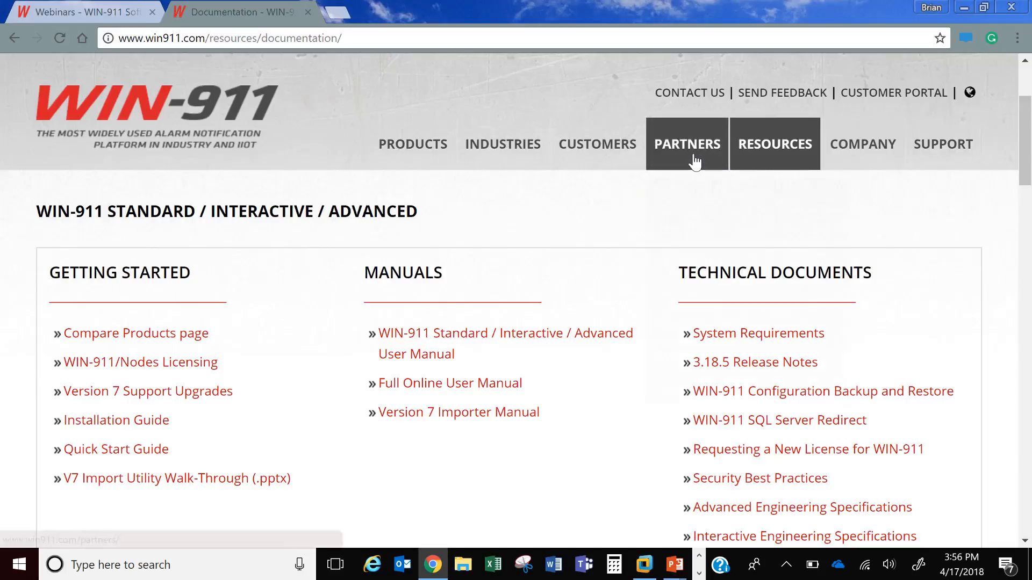
Open the support Knowledgebase and look through its licensing, configuration and troubleshooting articles.
mouse_move(691, 156)
mouse_move(940, 157)
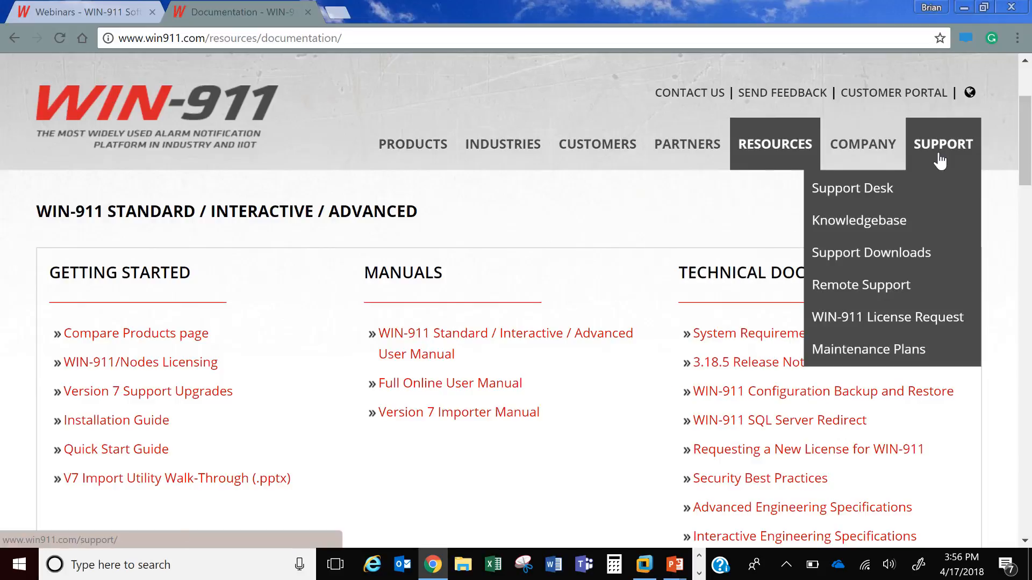
click(880, 226)
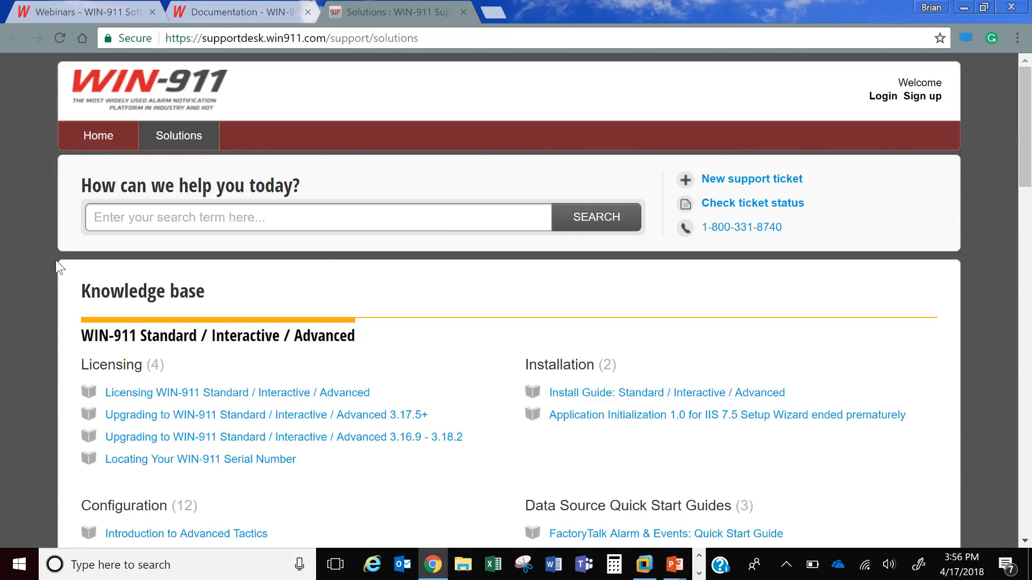
scroll(56, 259, down, 4)
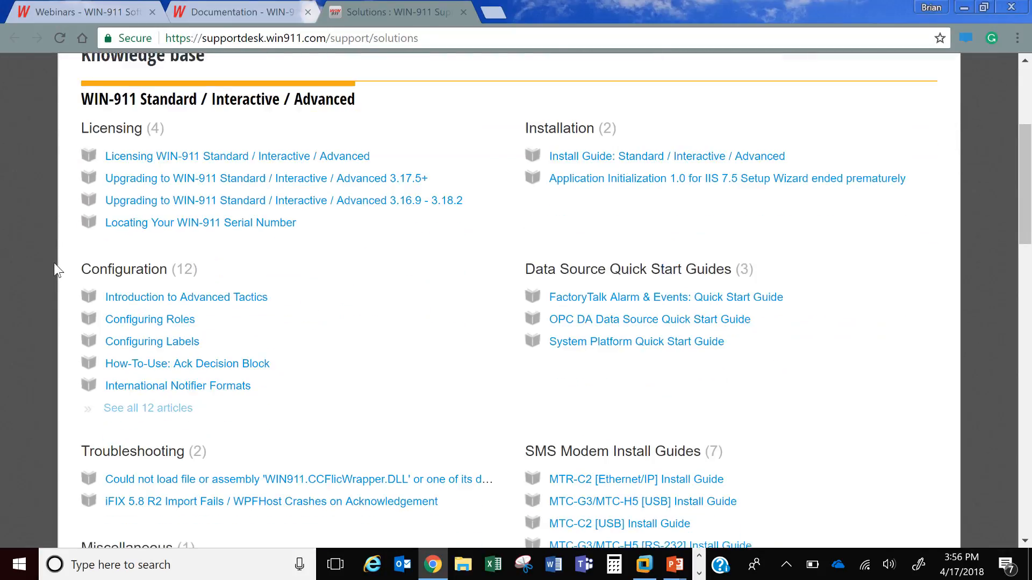
scroll(55, 264, down, 2)
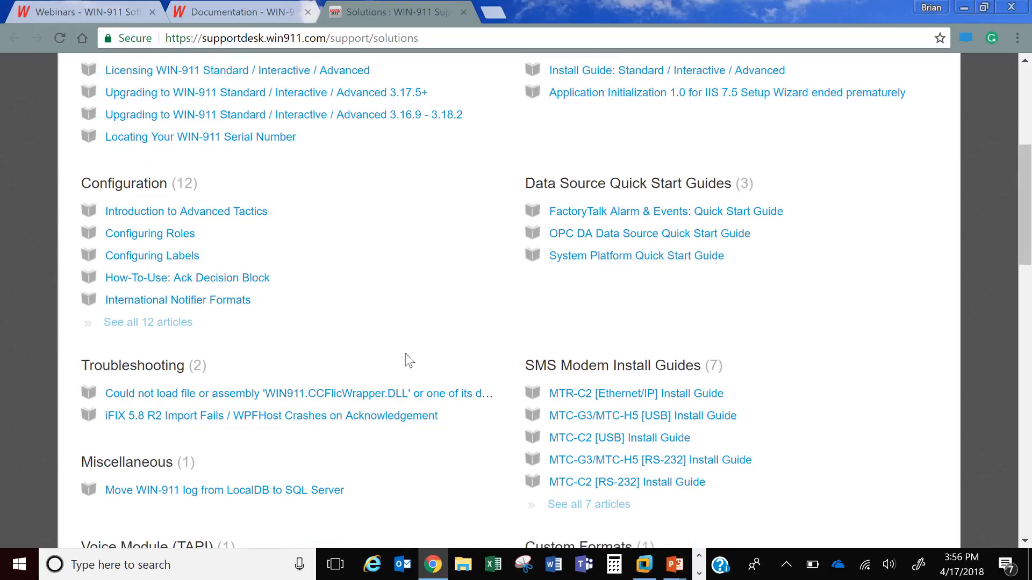
scroll(438, 298, up, 1)
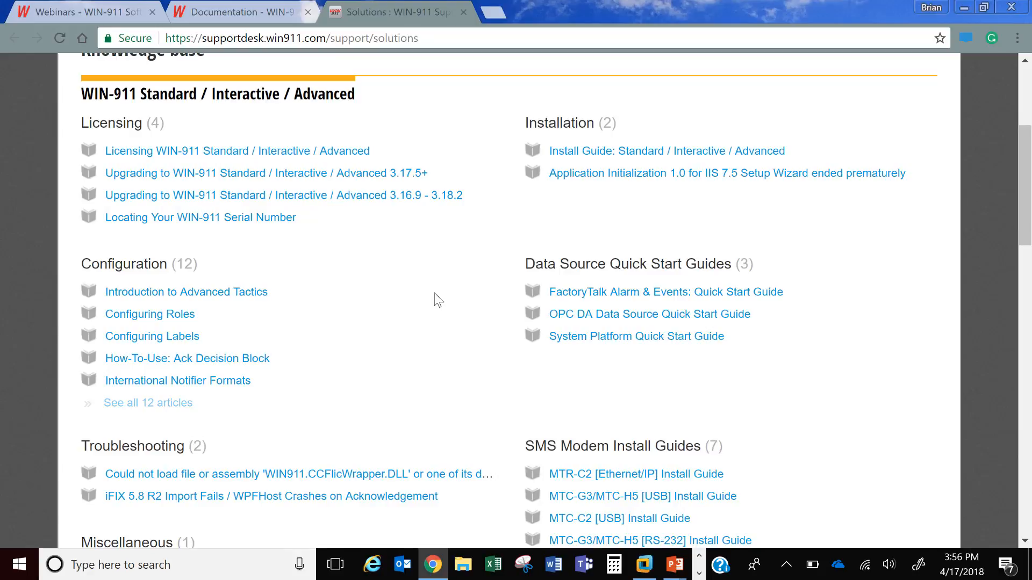
Return to the slideshow, advance to the Demonstration slide, and switch to the iFIX virtual machine in VMware Workstation in full screen.
click(964, 7)
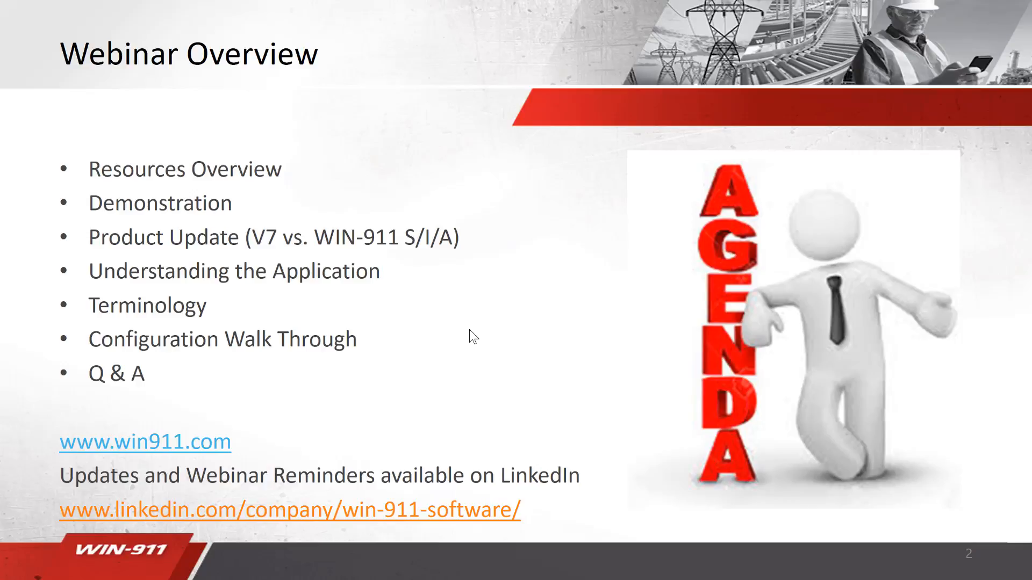
click(428, 289)
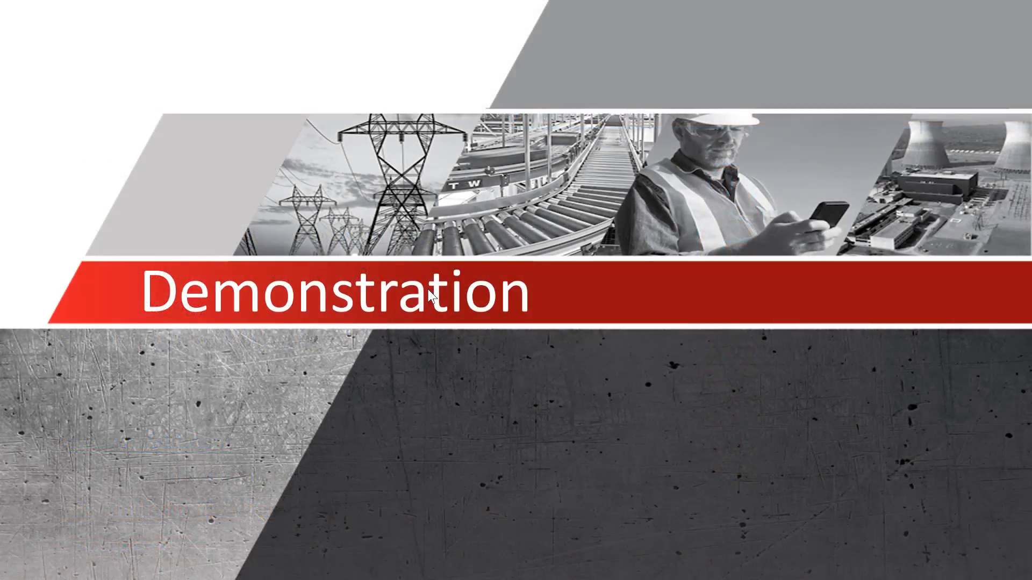
key(alt+Tab)
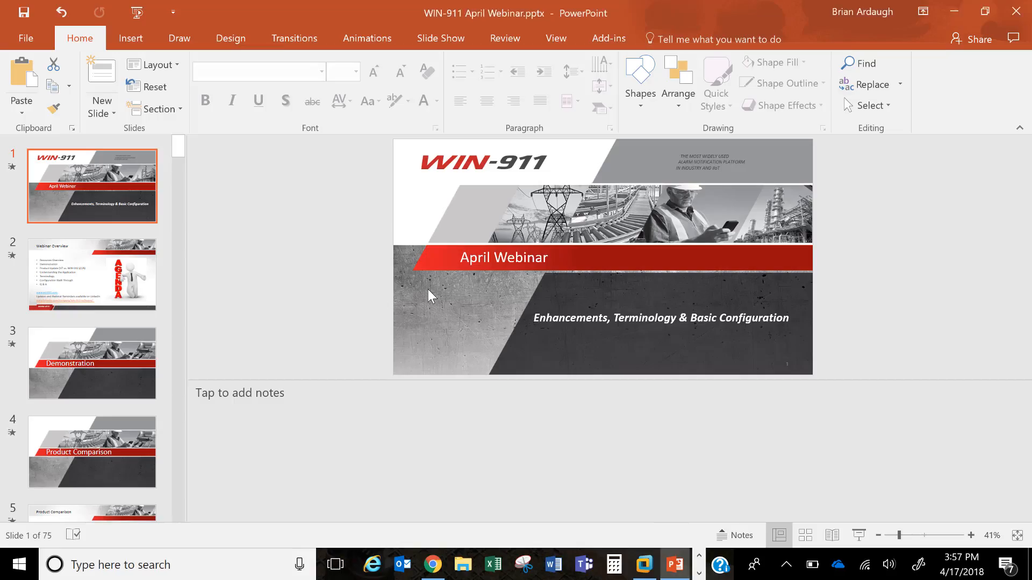
click(644, 569)
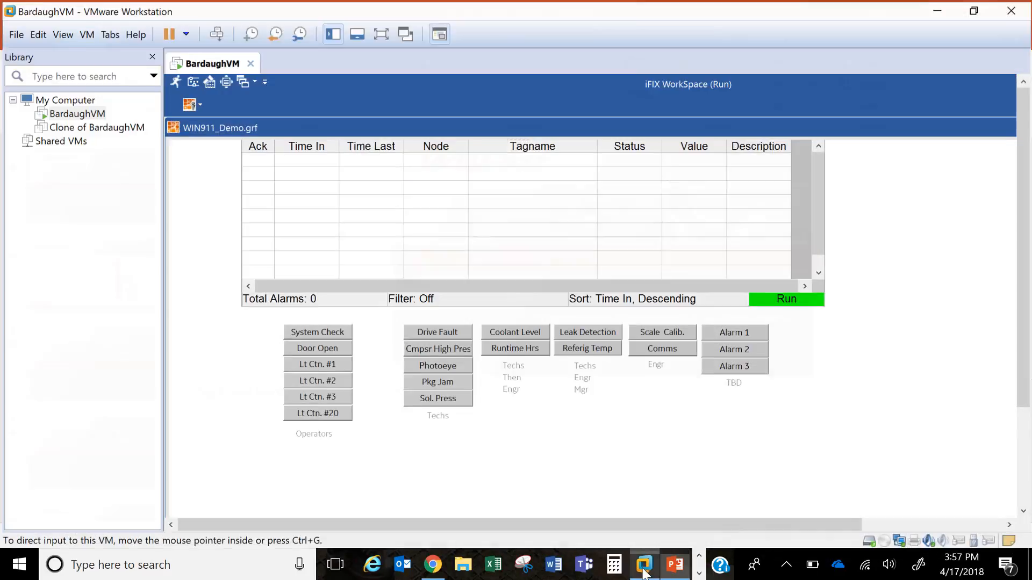
click(381, 33)
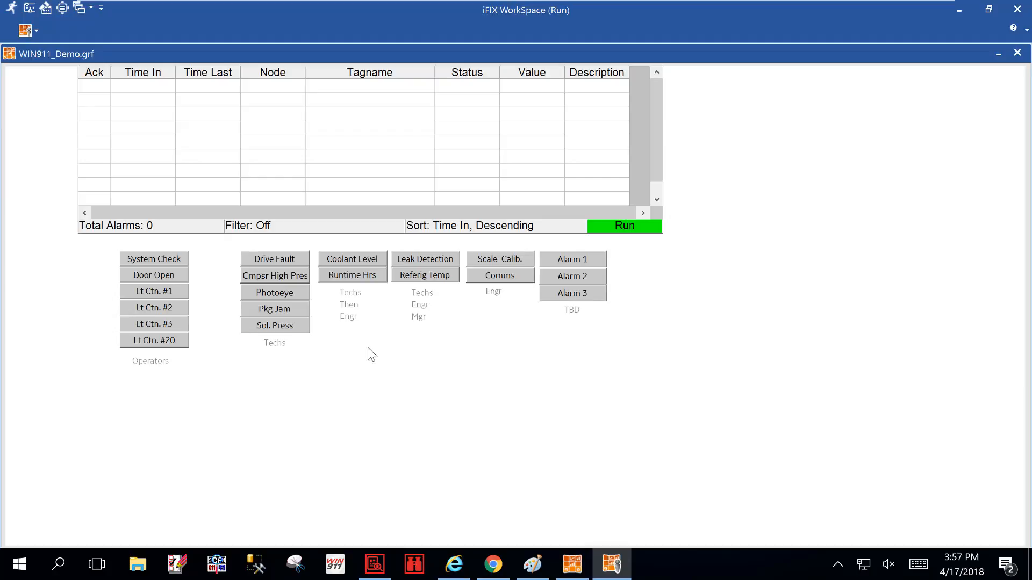
Trigger the Coolant Level alarm and open its WIN-911 Alert email from the Chrome webmail inbox in a maximized window.
click(368, 261)
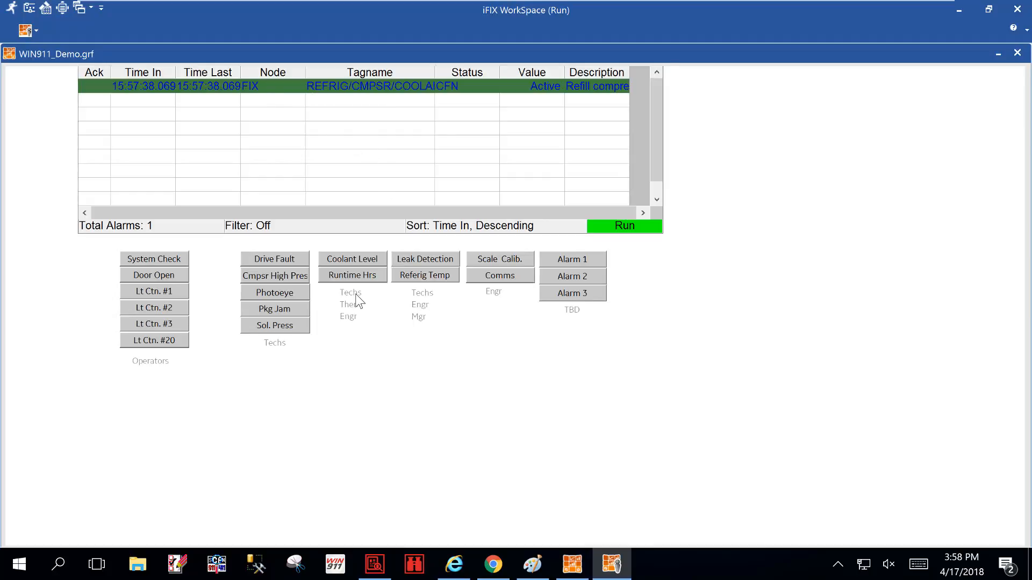
click(497, 563)
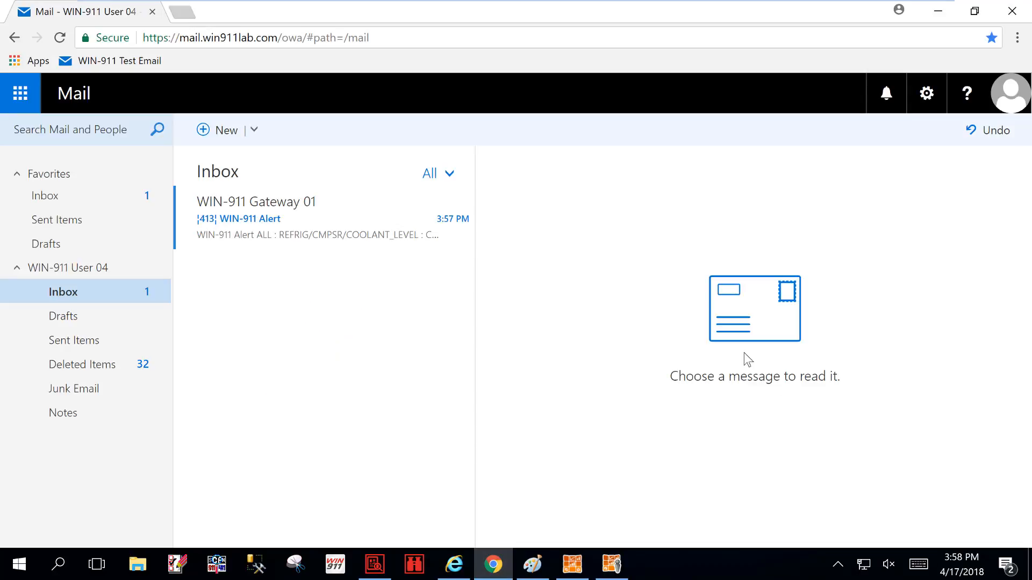
double_click(304, 236)
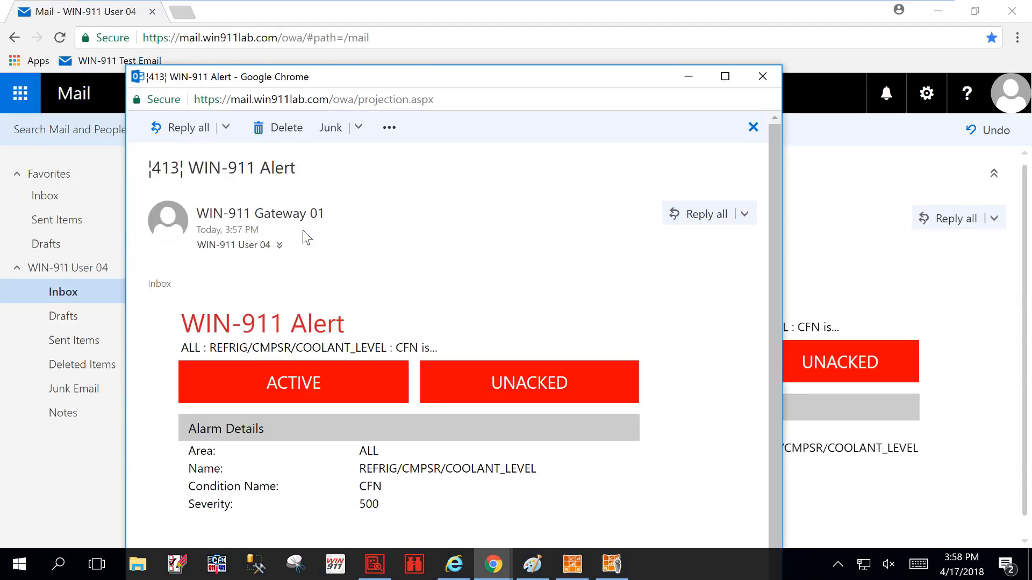
click(727, 79)
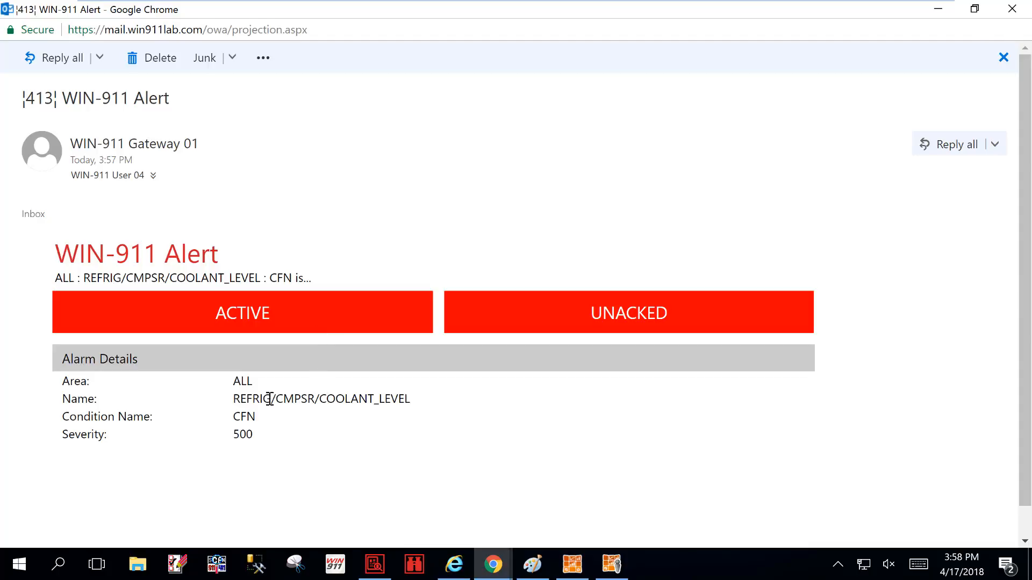
drag(248, 395, 363, 398)
click(386, 441)
Acknowledge the alarm by sending a blank reply to the alert email, and return to the iFIX screen.
click(76, 66)
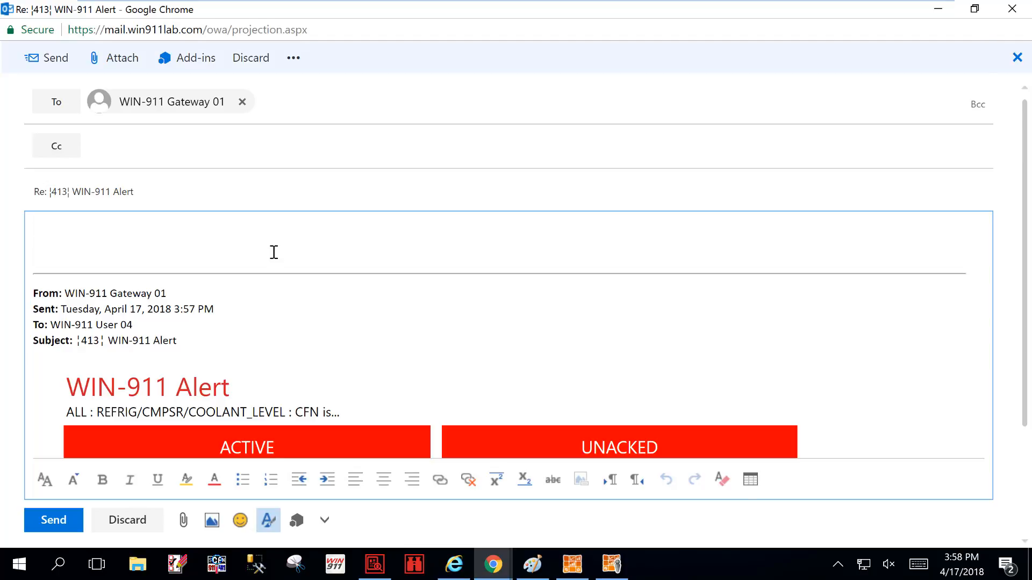
click(56, 59)
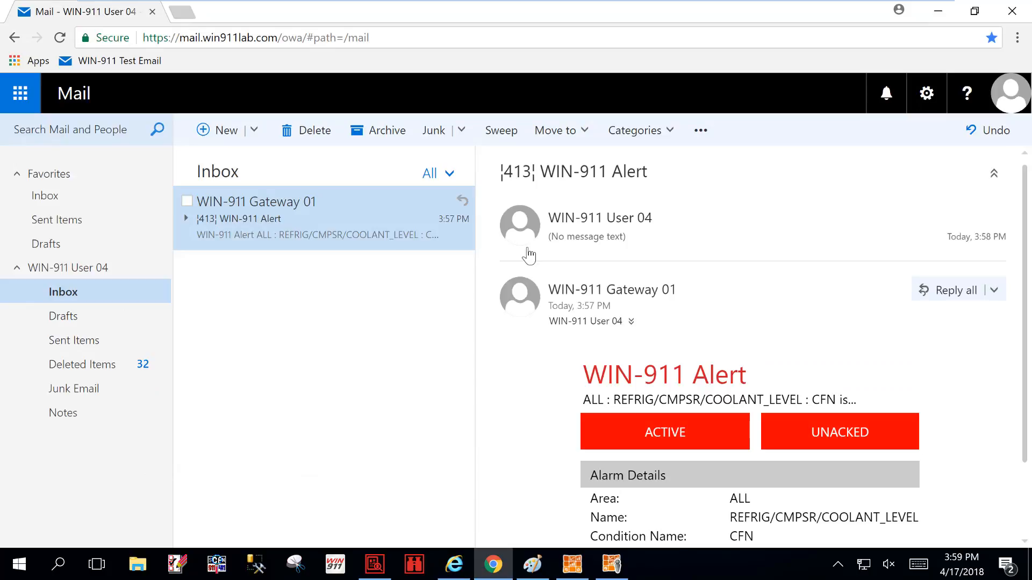
click(938, 12)
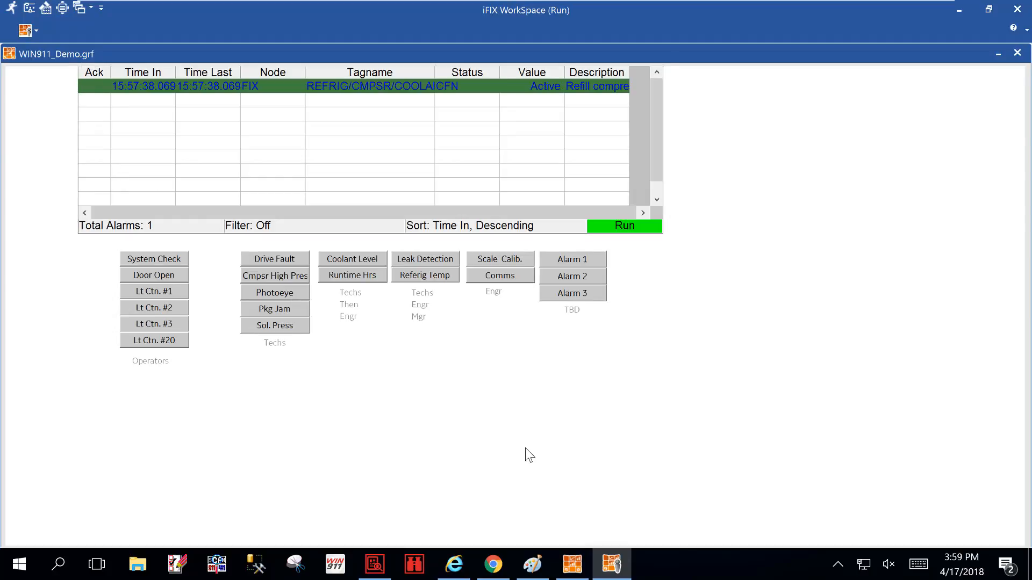
Open the WIN-911 Log Viewer and show the notification details of the REFRIG/CMPSR/COOLANT_LEVEL alarm.
click(376, 565)
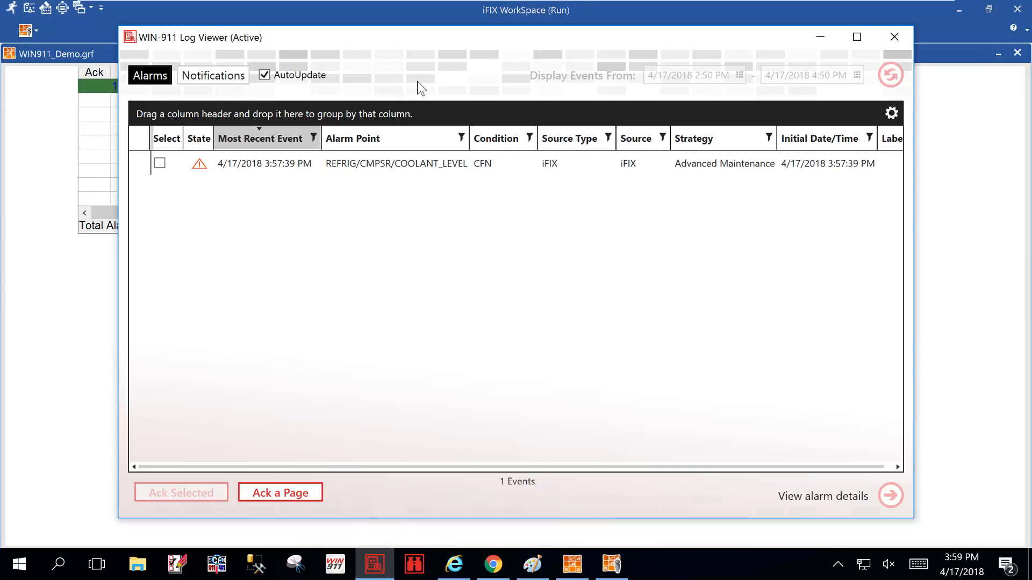
drag(391, 46, 482, 41)
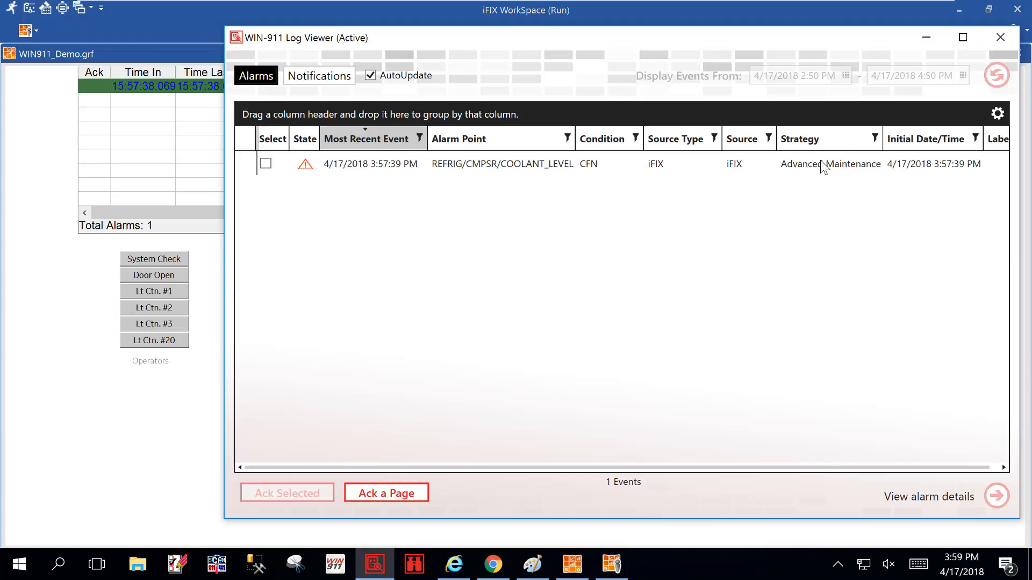
click(383, 166)
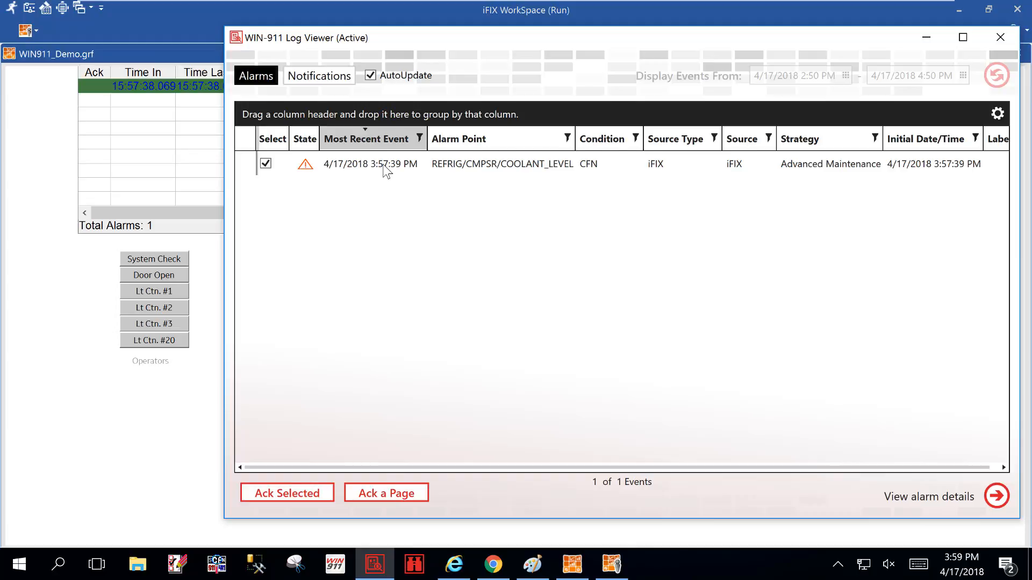
double_click(383, 166)
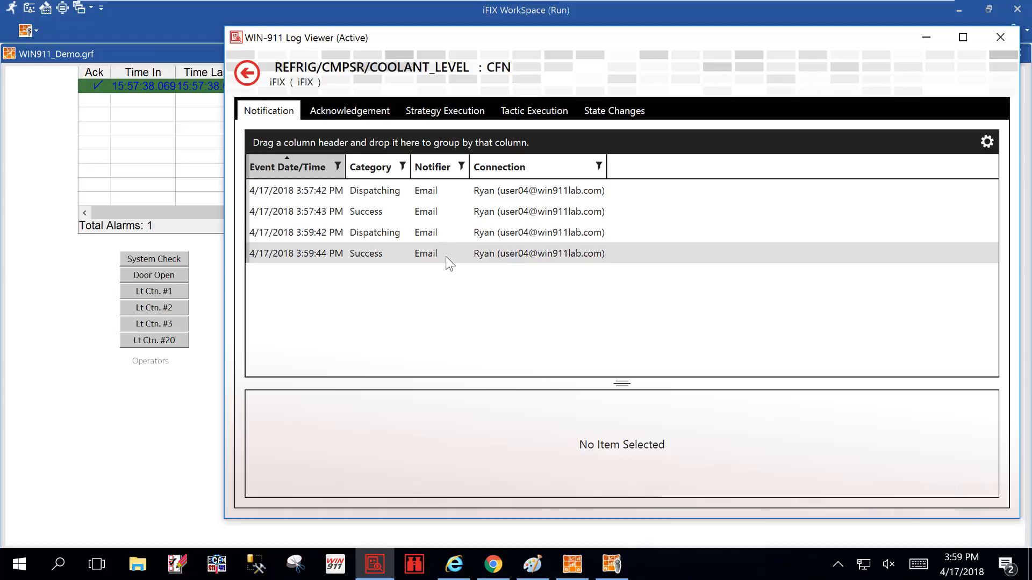
Review the alarm's acknowledgement, strategy execution and tactic execution records, and close the Log Viewer.
click(350, 113)
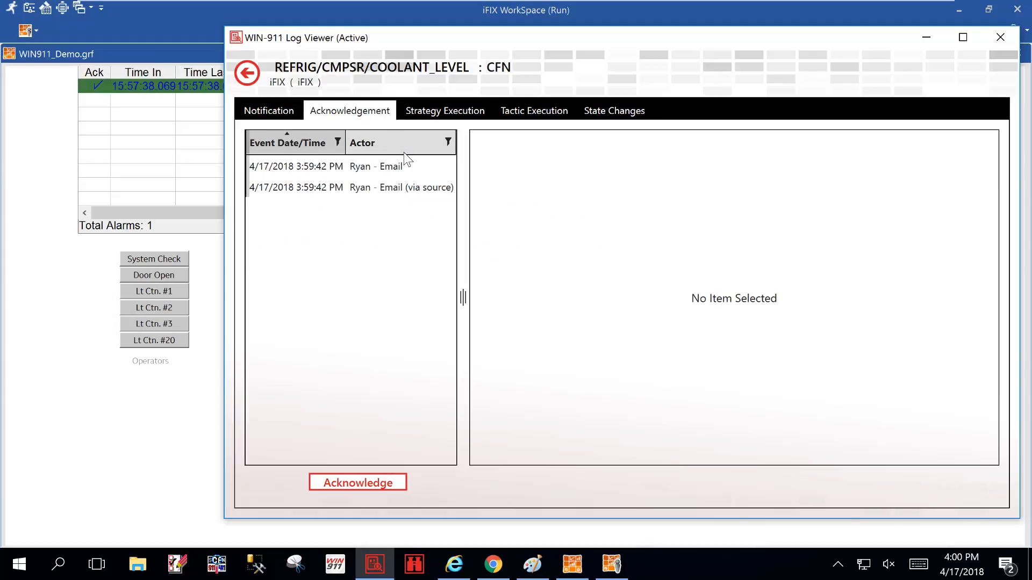
click(438, 117)
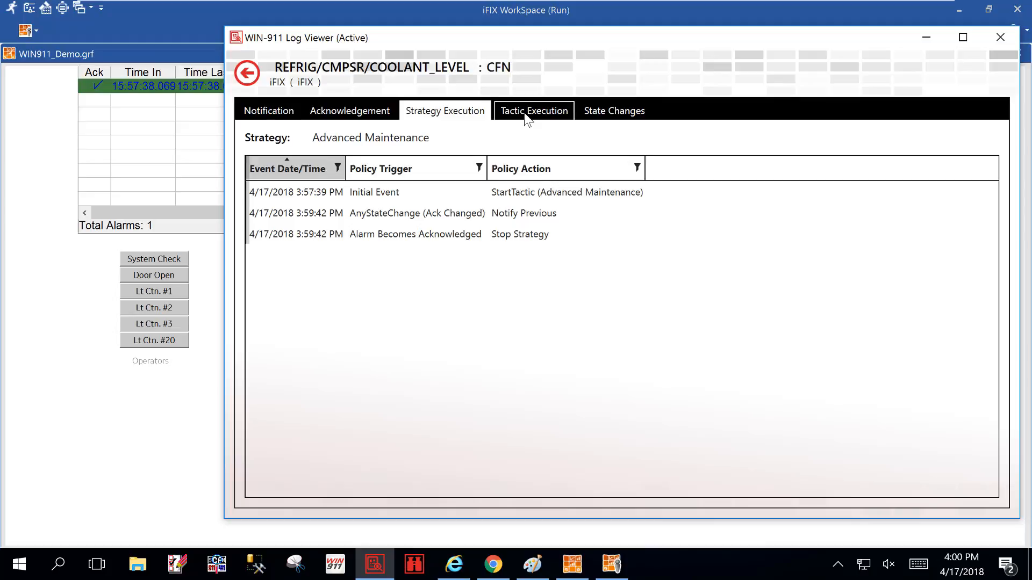
click(526, 119)
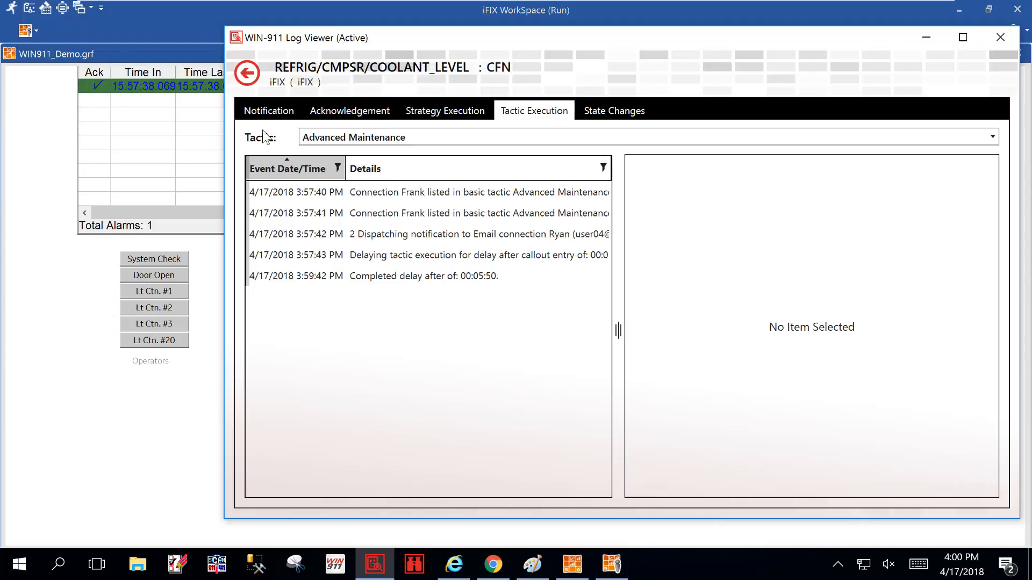
drag(464, 46, 415, 66)
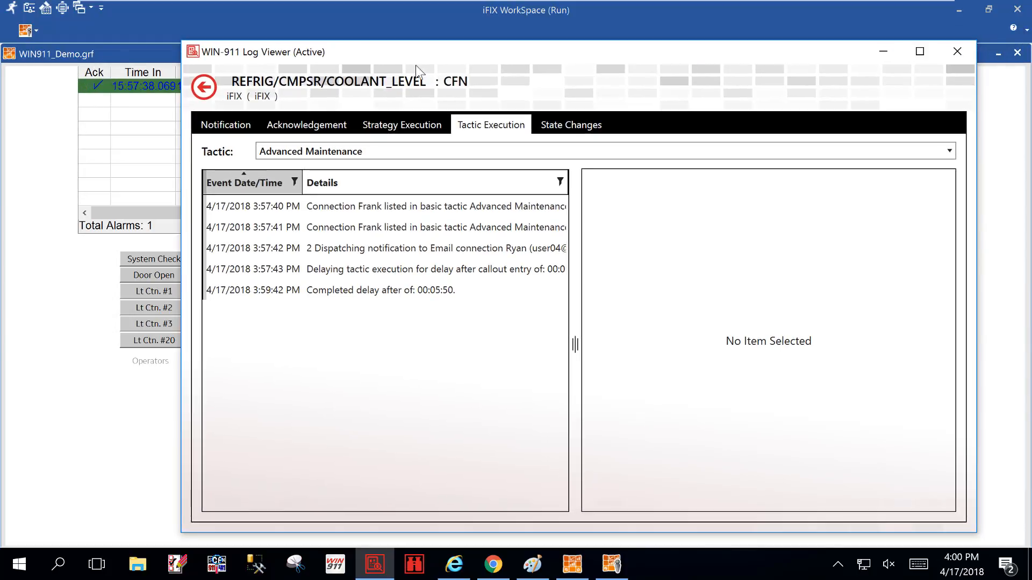
click(199, 93)
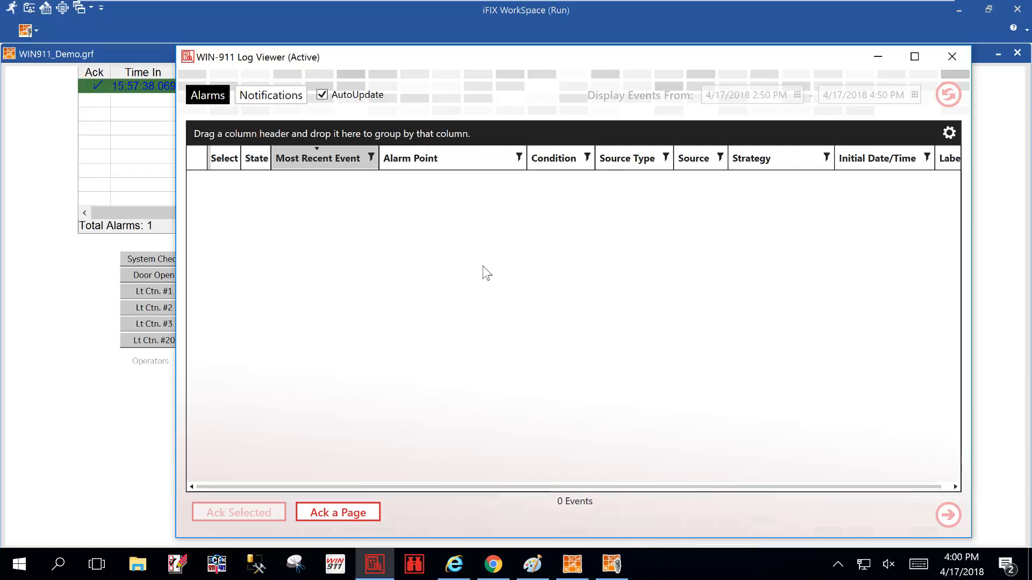
click(952, 57)
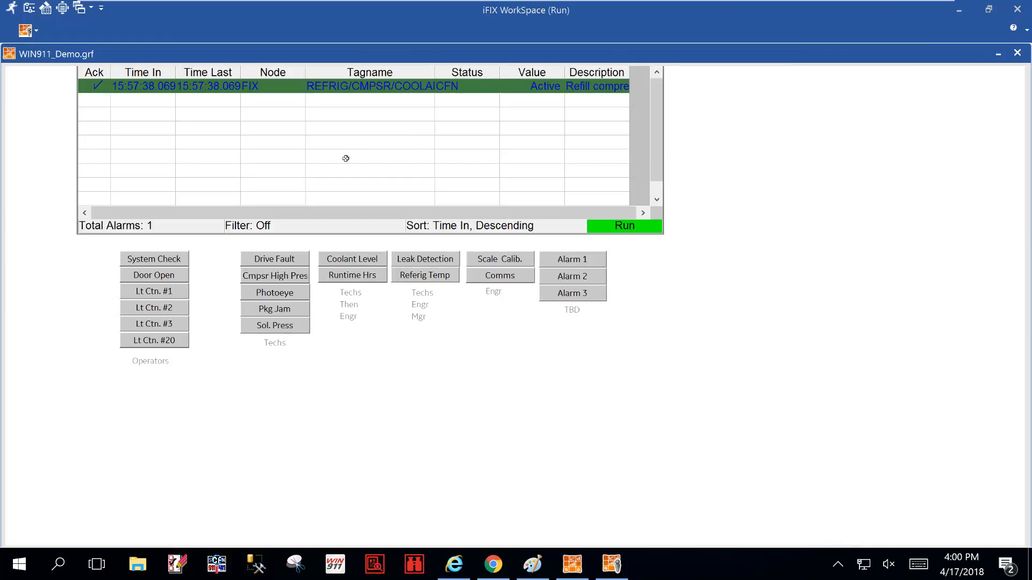
Clear the Coolant Level alarm in iFIX and switch to the WIN-911 April Webinar presentation in PowerPoint.
click(356, 260)
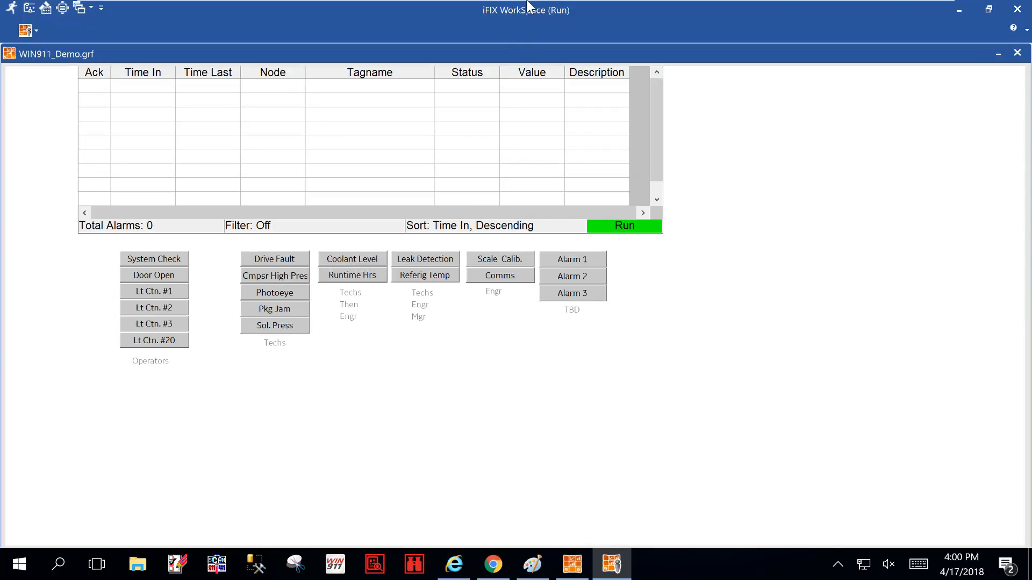
mouse_move(552, 2)
click(496, 9)
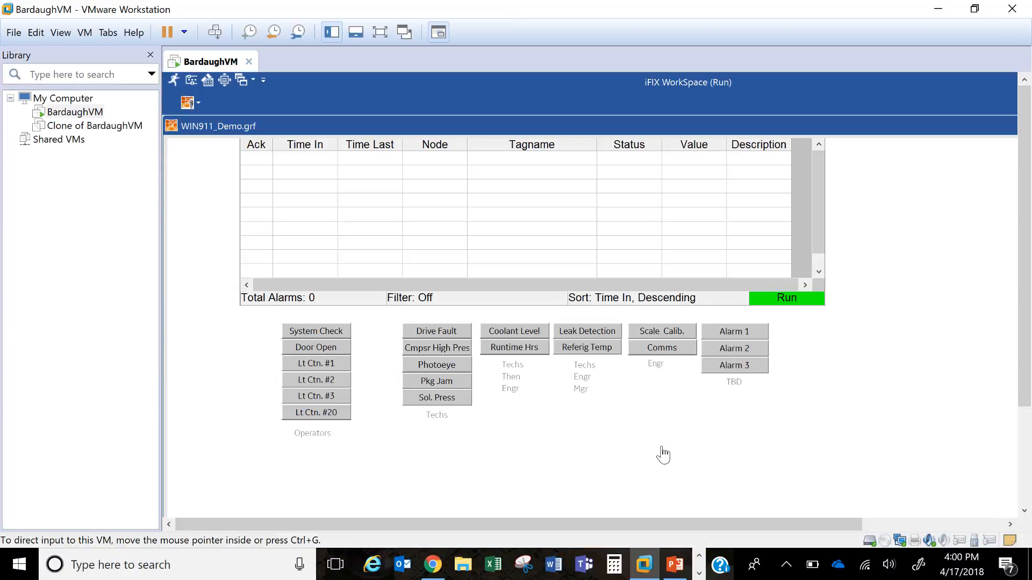
click(675, 564)
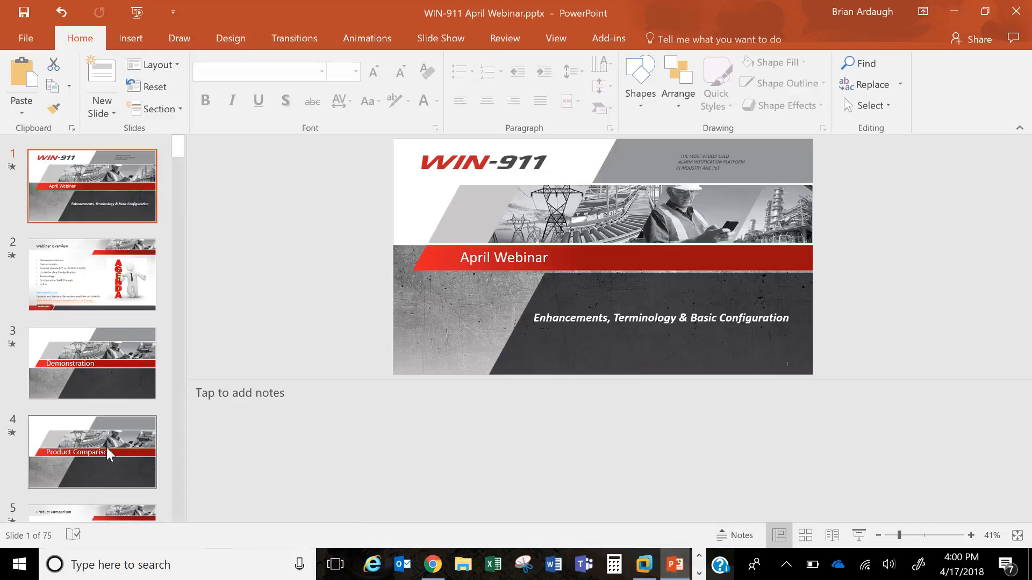
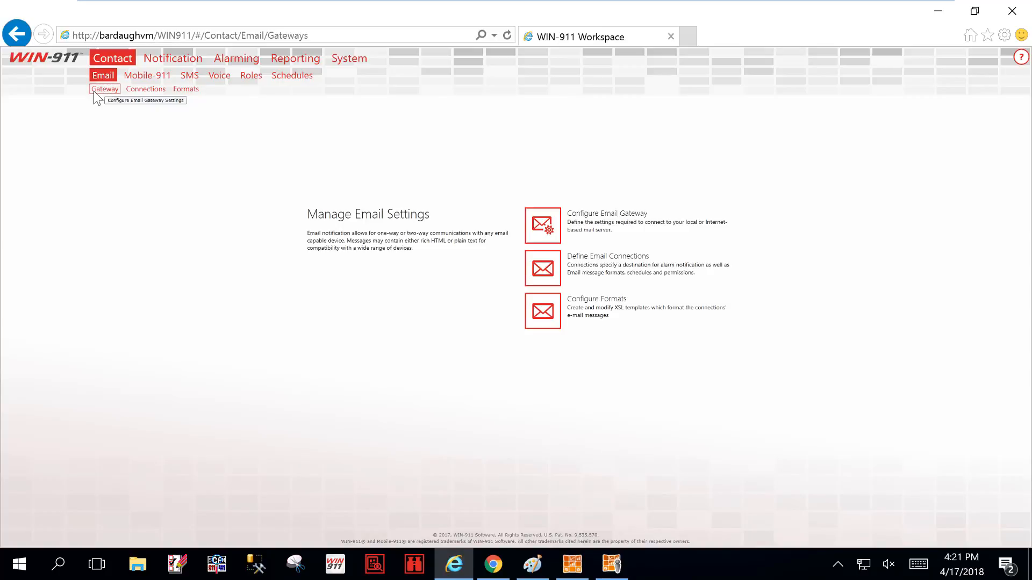
Open the email gateway settings for editing, test the outgoing server settings, and show the incoming server settings.
click(105, 92)
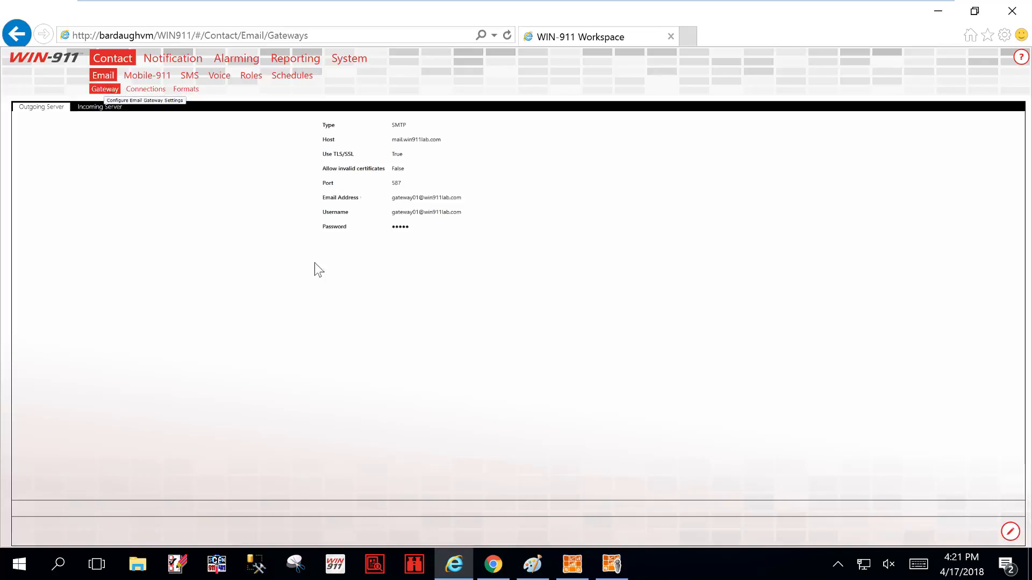
click(1008, 533)
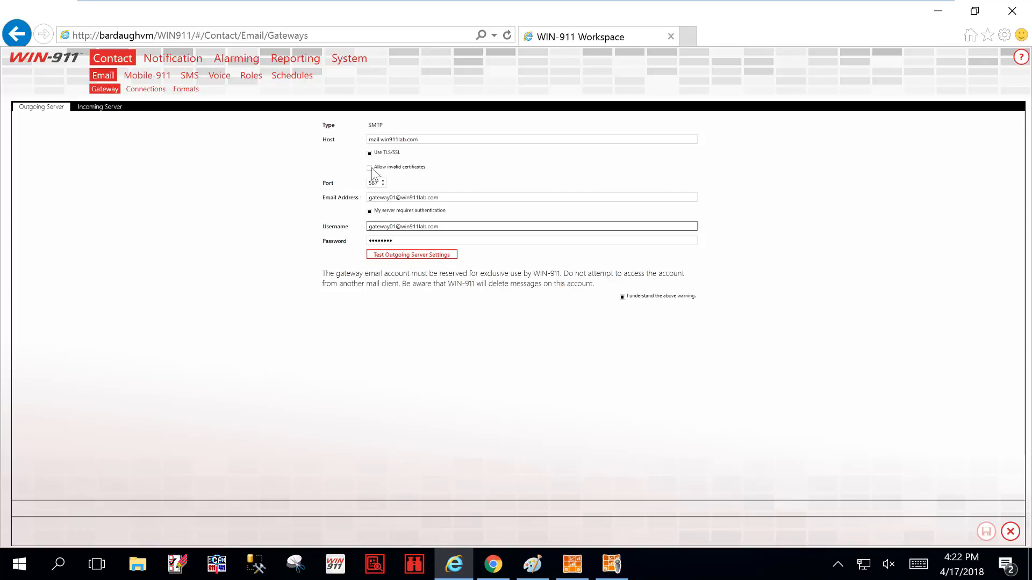
click(411, 256)
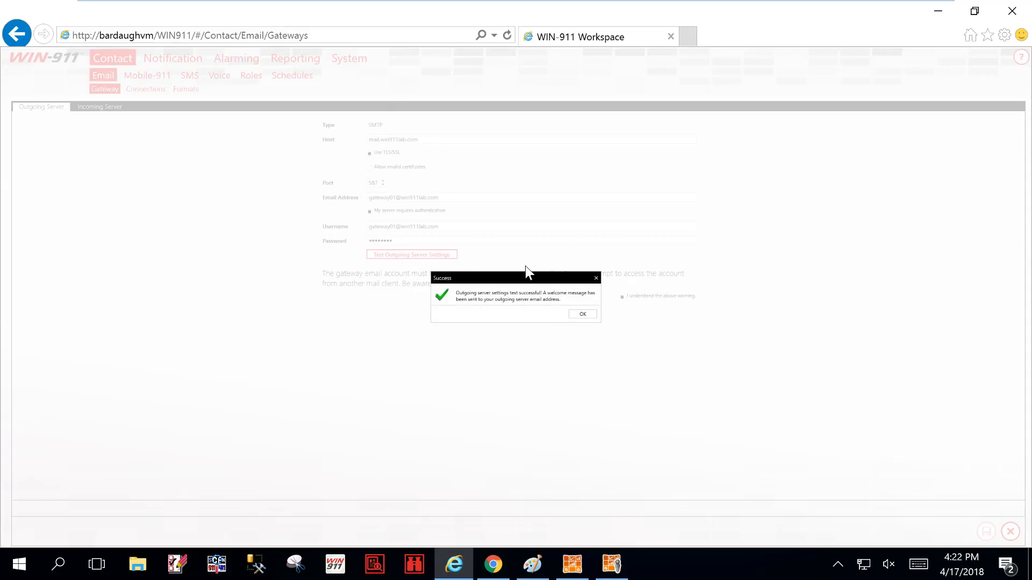
click(584, 316)
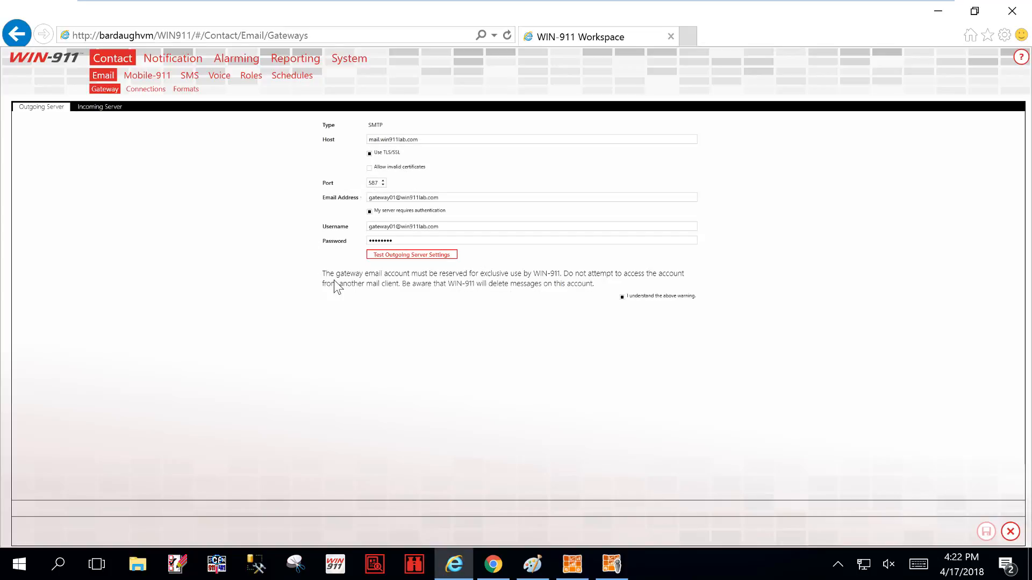
click(87, 109)
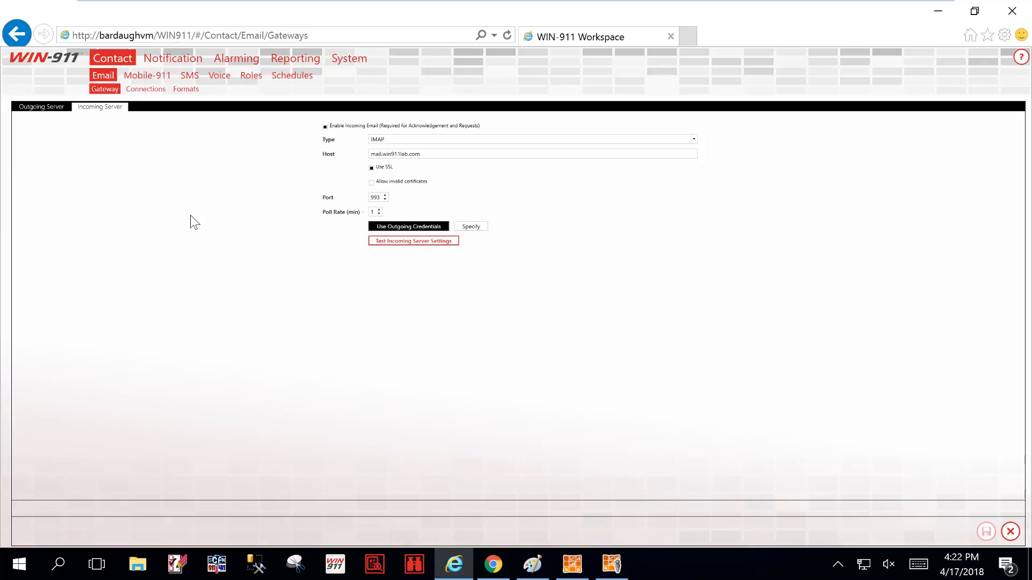
Open the Roles configuration and consult the staff roles table in the Paint image Webinar People Resources.PNG before returning to the roles.
click(264, 80)
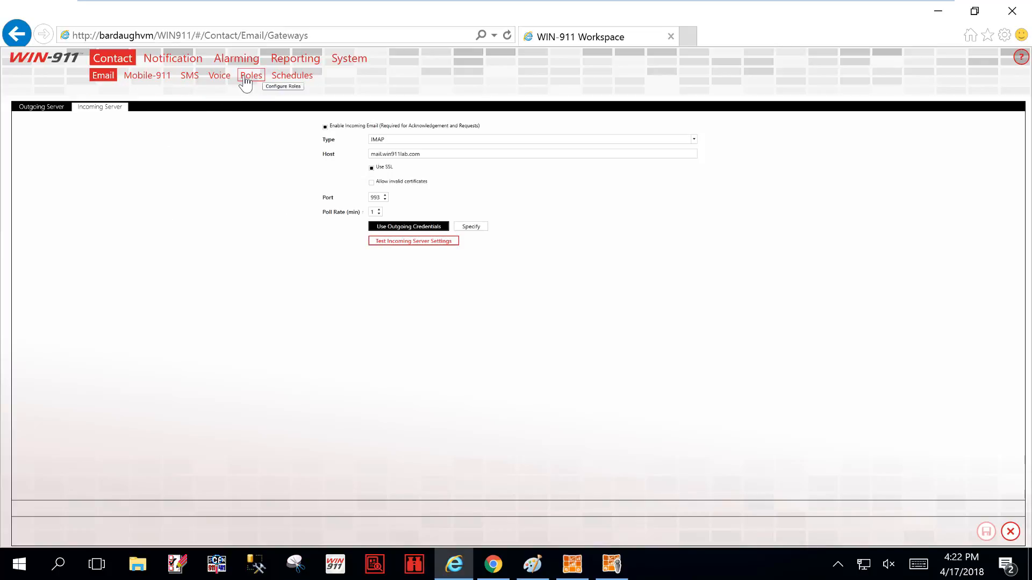
click(533, 565)
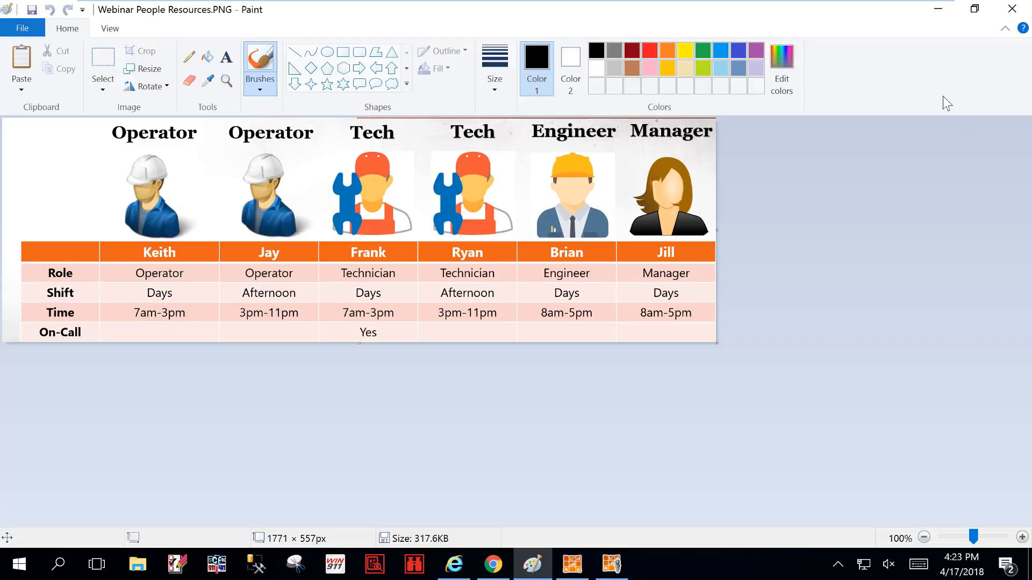
click(936, 10)
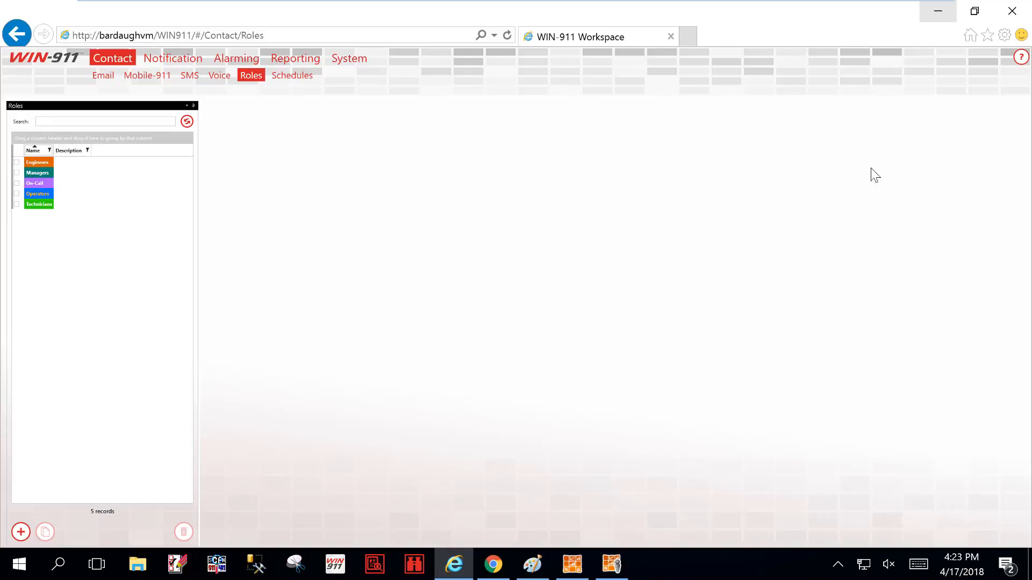
Set the browser zoom to 125%.
click(1004, 41)
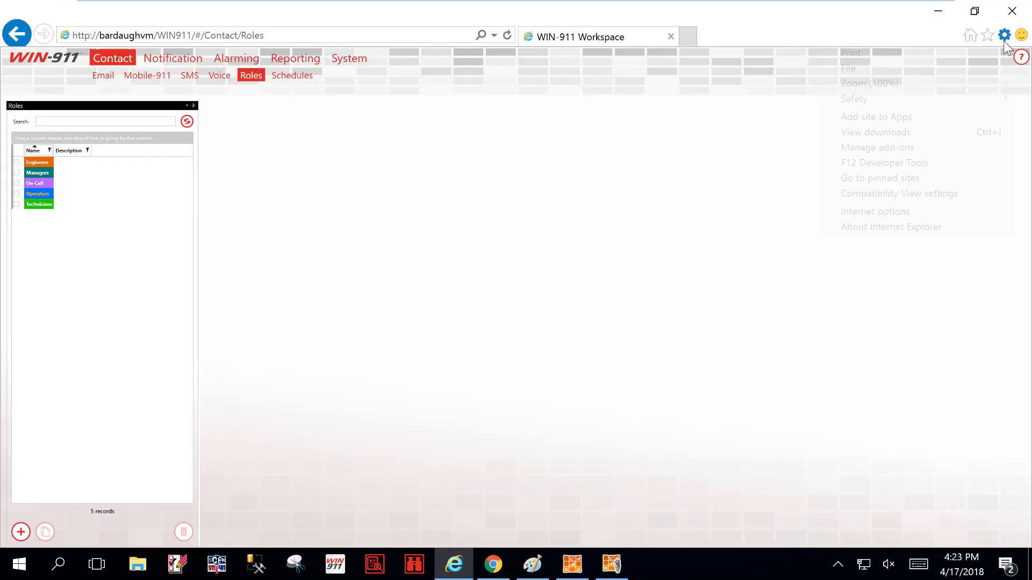
mouse_move(981, 84)
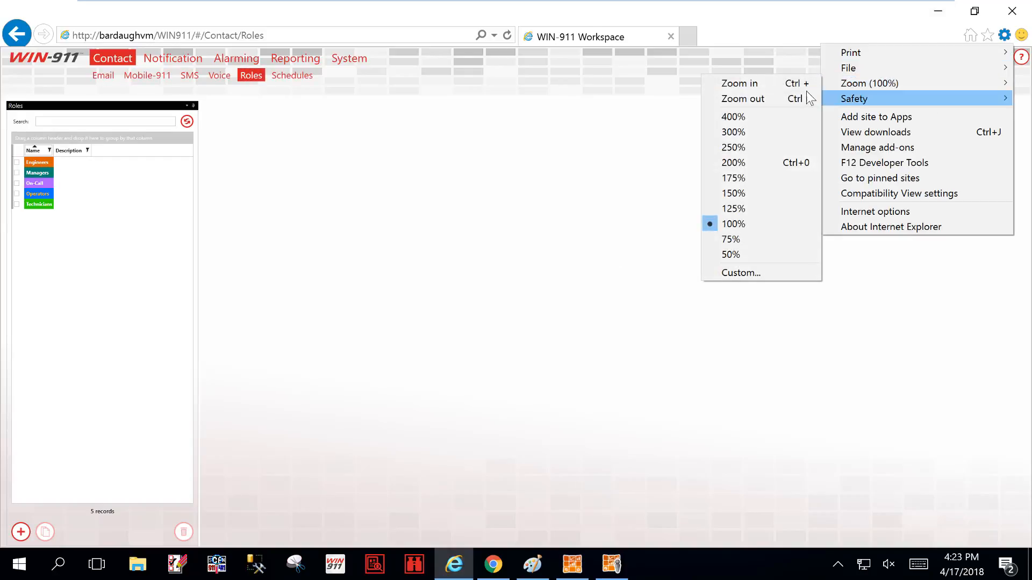
click(737, 208)
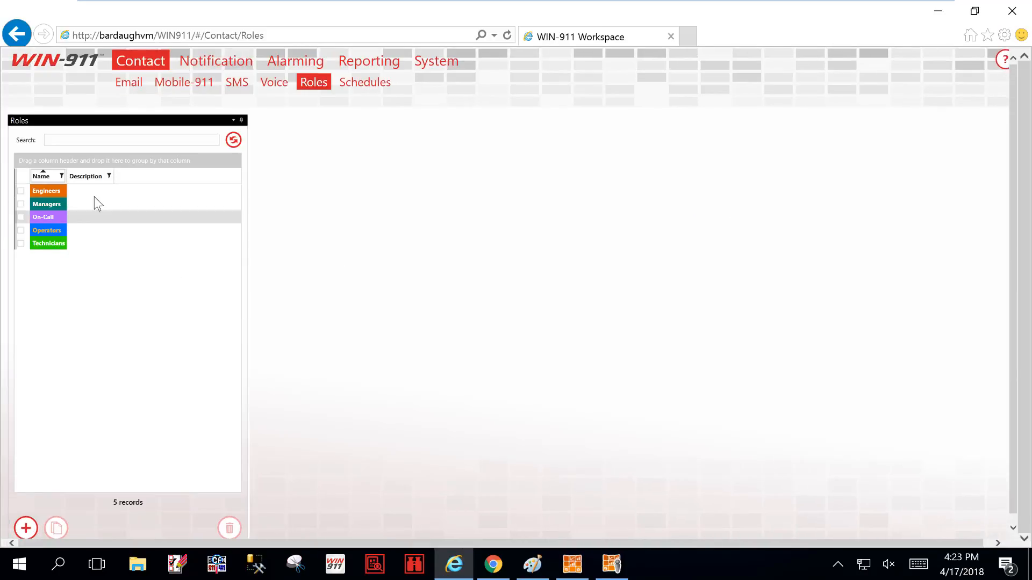
Start a new role named System Engr and discard its pending changes.
click(26, 528)
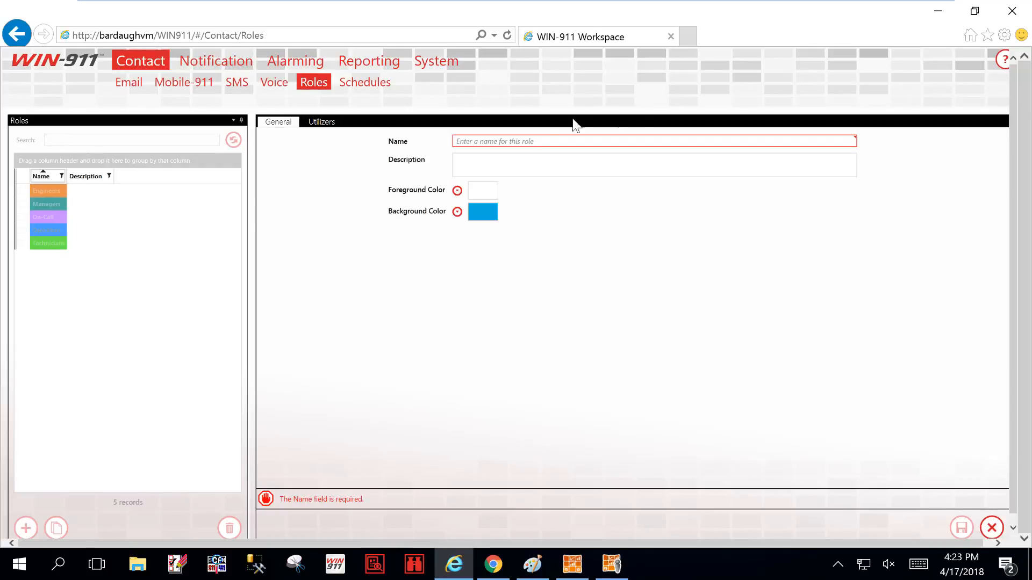
click(517, 139)
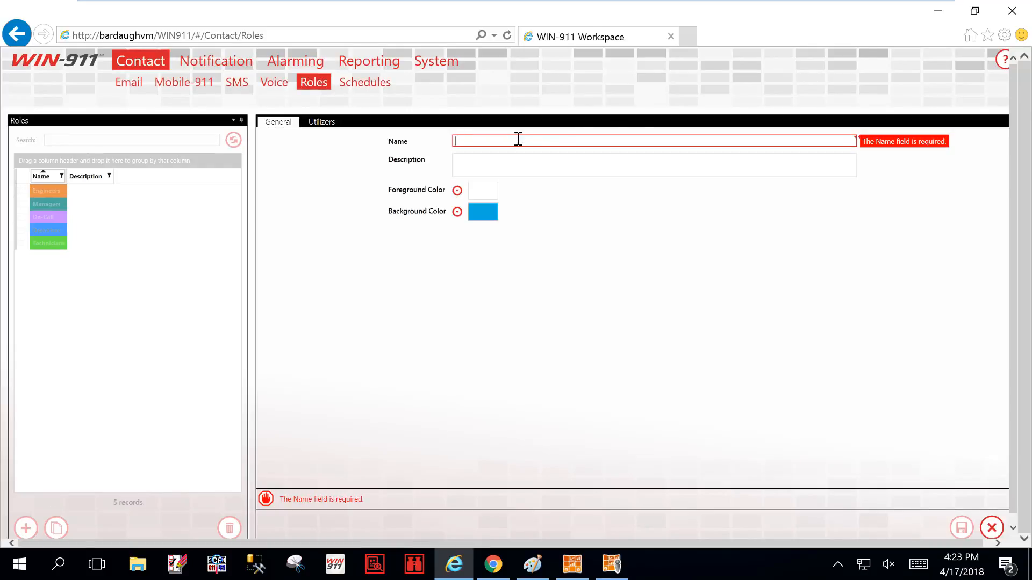
text(System Engr)
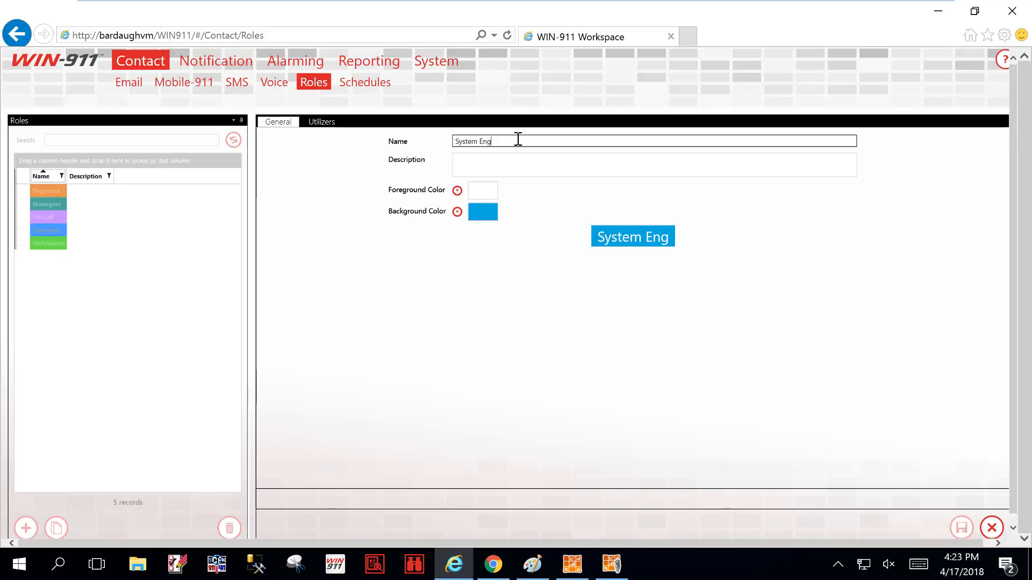
click(513, 160)
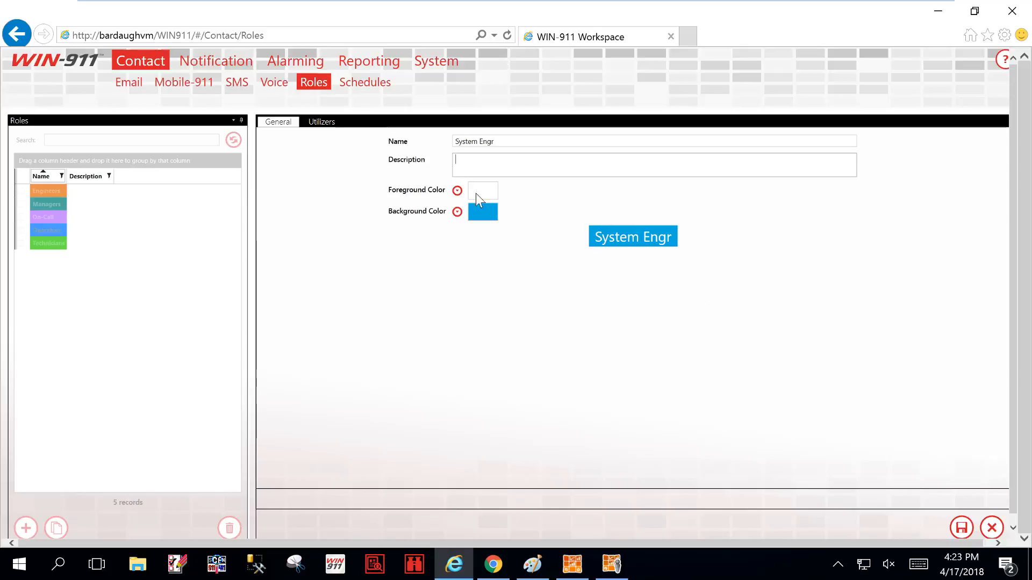
click(997, 539)
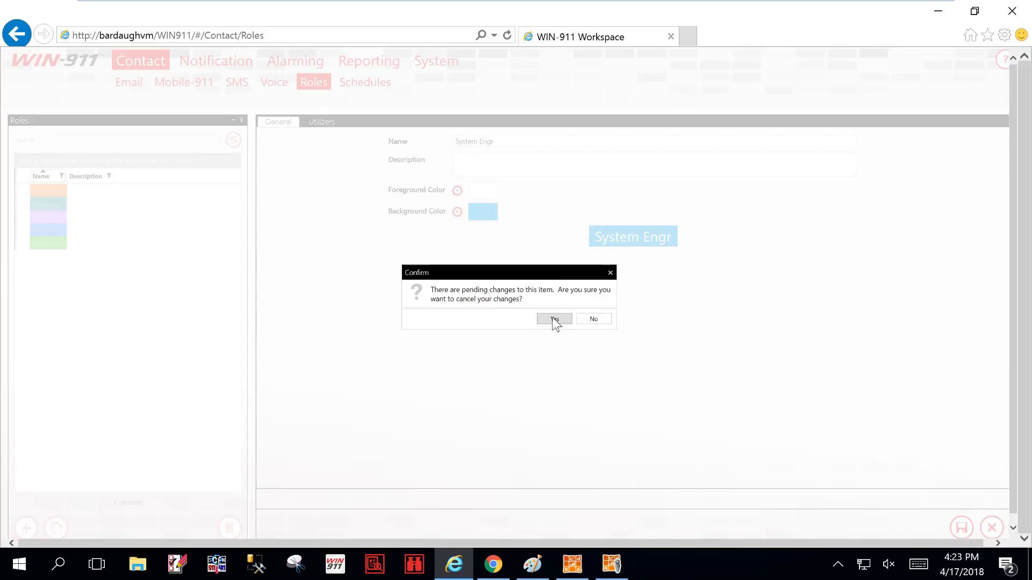
click(554, 319)
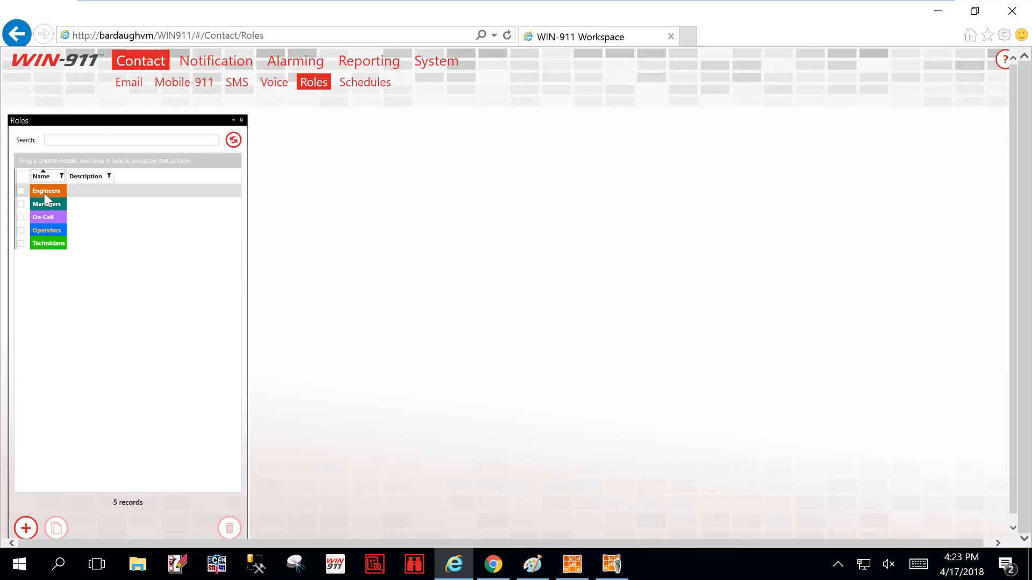
Examine which items use the Engineers role and which use the Managers role.
click(44, 193)
click(325, 123)
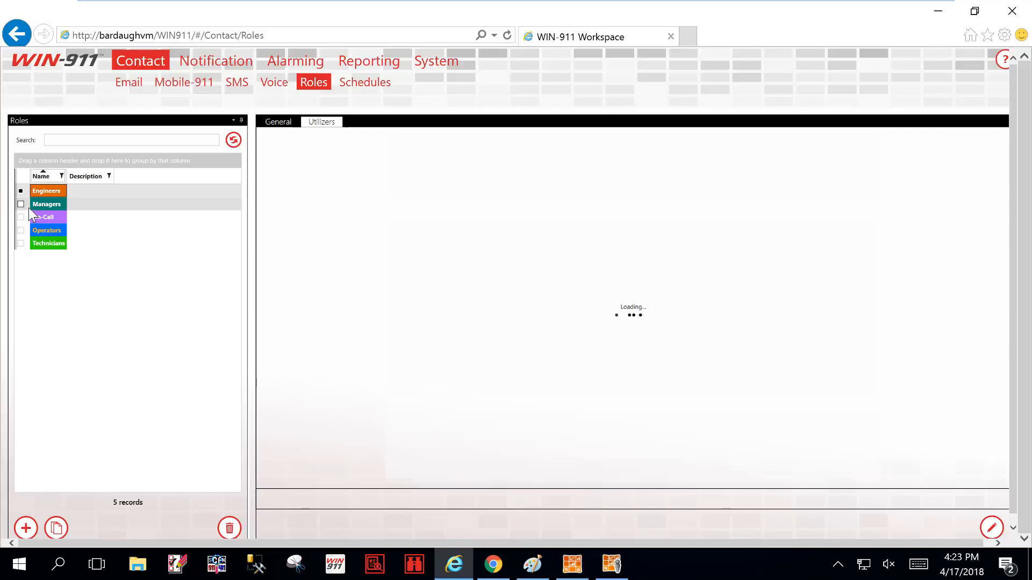
click(46, 204)
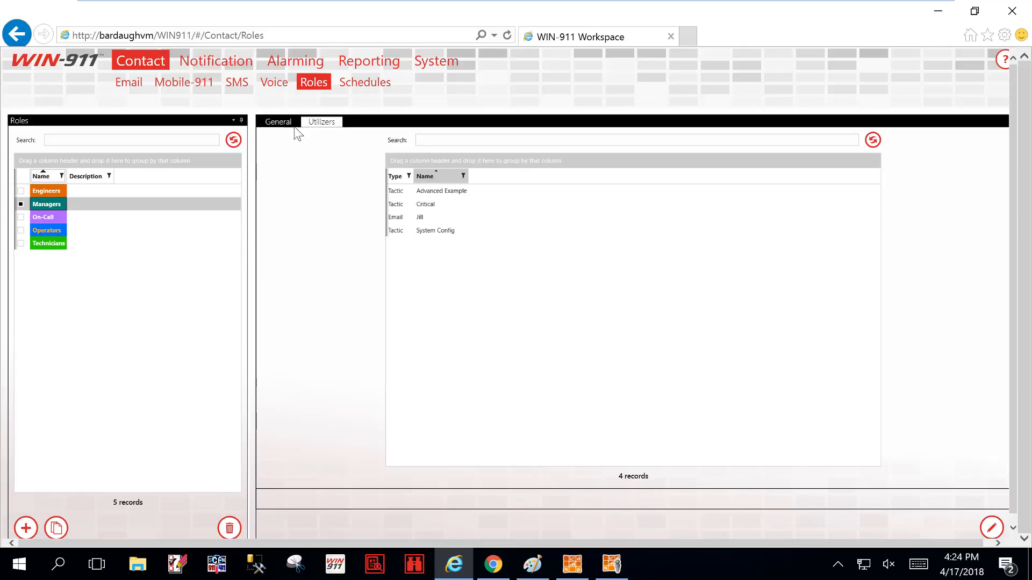
Open the Schedules configuration and check the staff shift times in the Paint image before returning to the schedules.
click(352, 85)
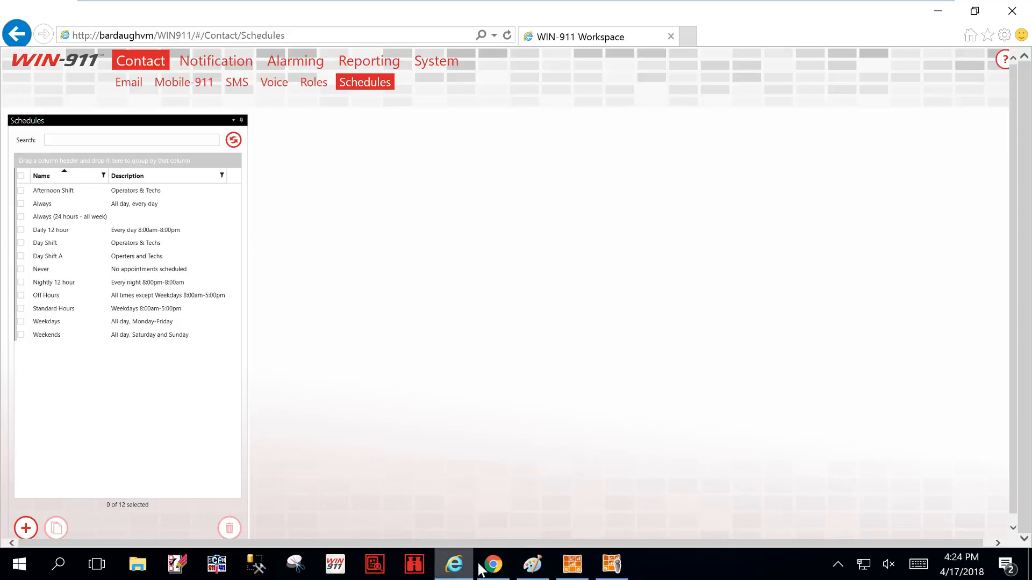
click(531, 564)
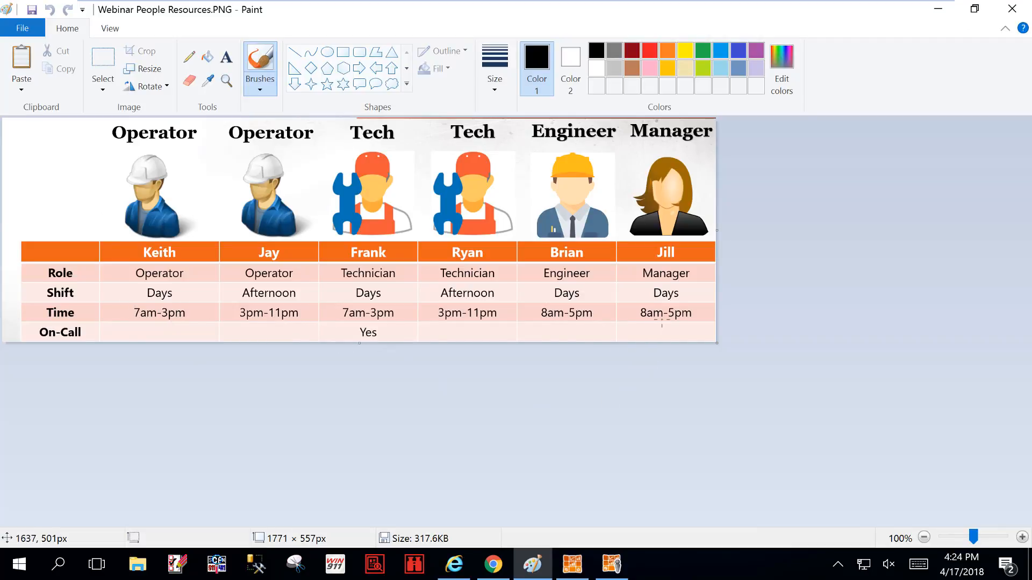
click(938, 13)
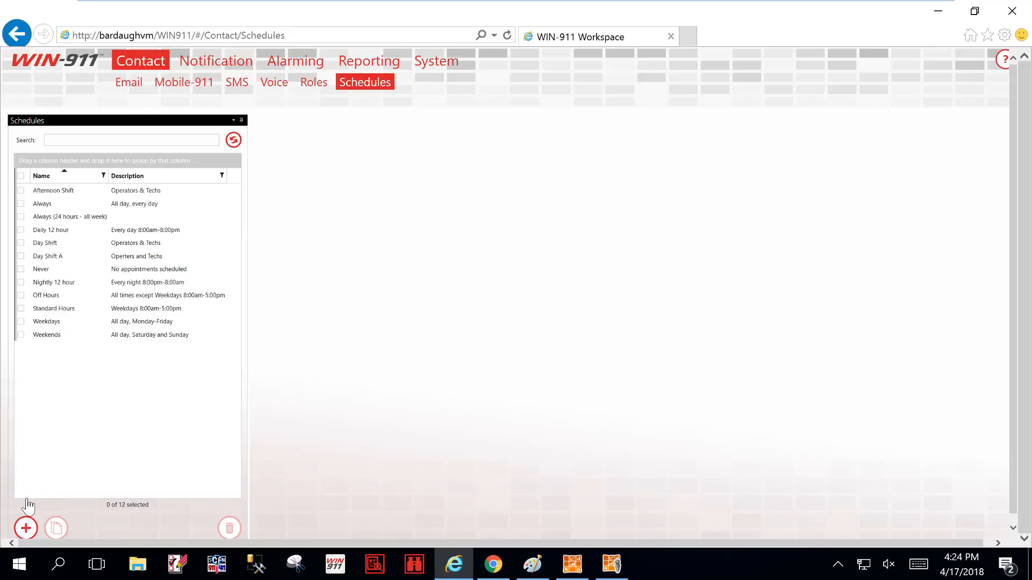
Start a new schedule and add an appointment with the subject Day shift A on Tuesday, April 17, 2018.
click(26, 528)
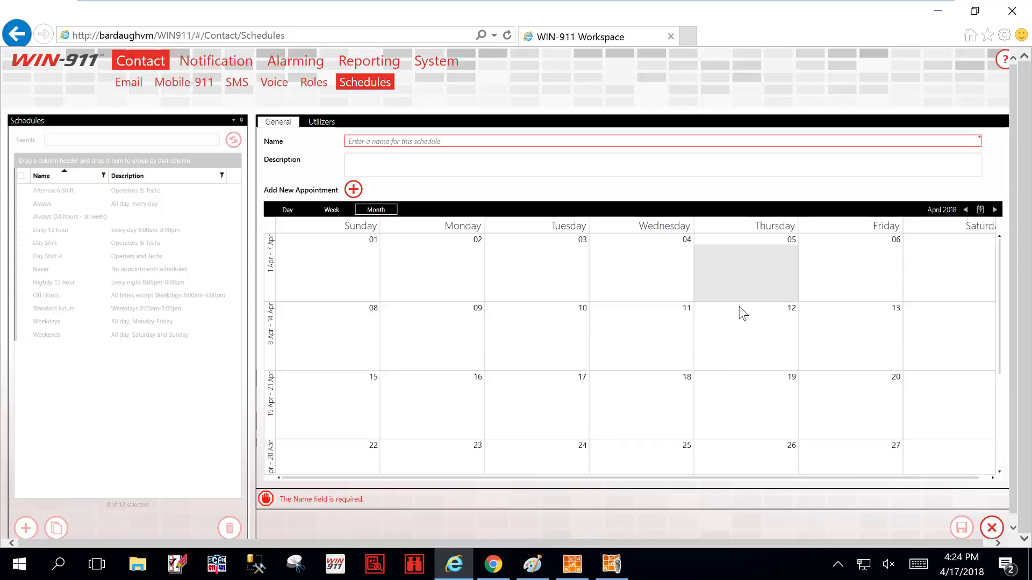
click(545, 396)
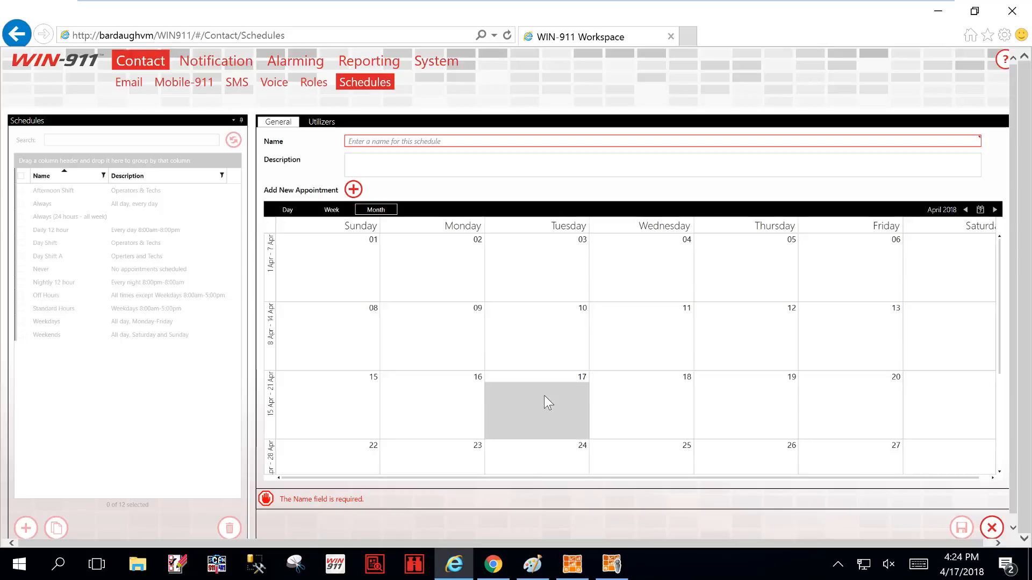
double_click(544, 396)
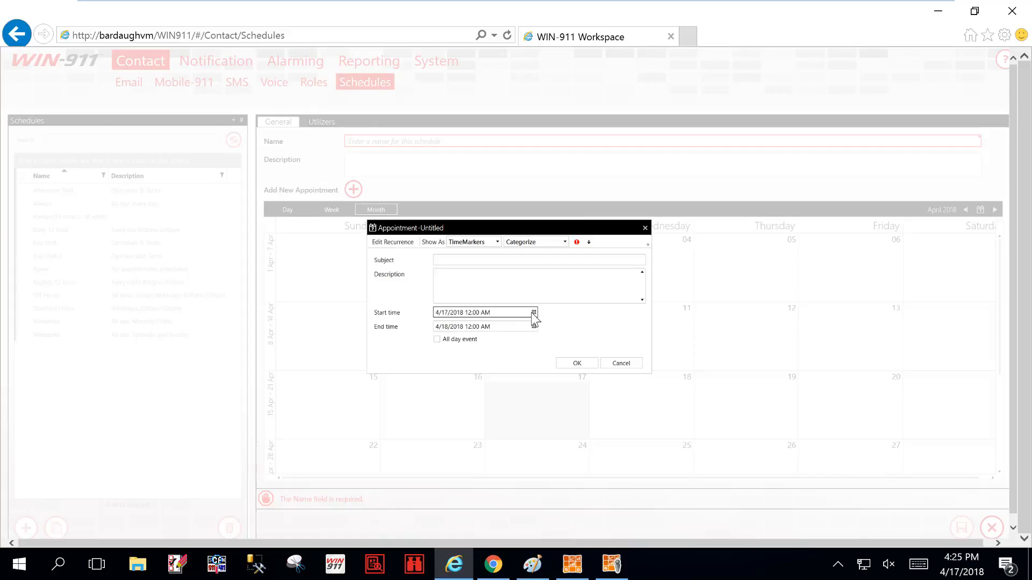
click(472, 261)
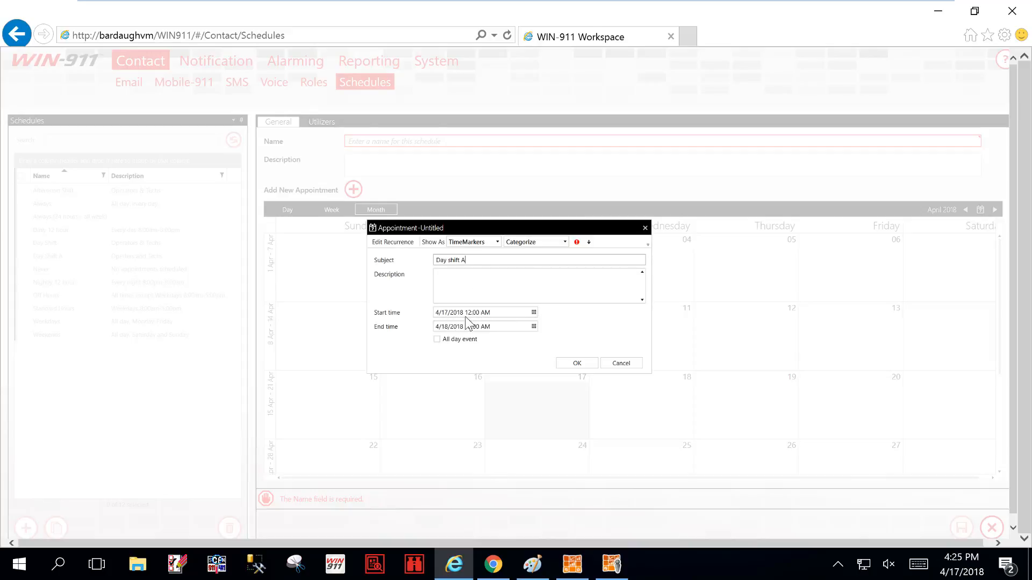
Set the appointment to start at 4/17/2018 7:00 AM and end at 4/17/2018 3:00 PM.
click(537, 316)
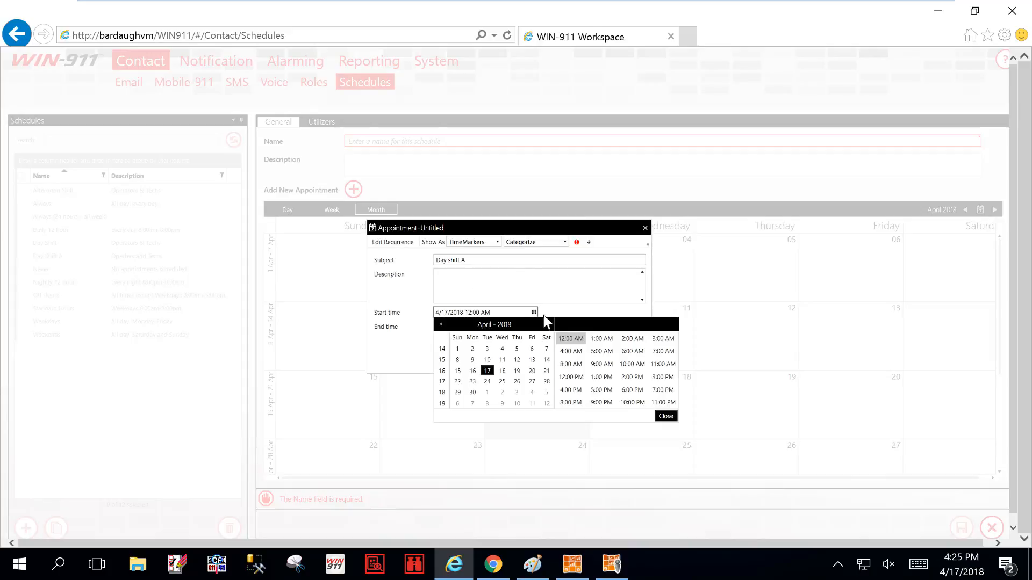
click(664, 352)
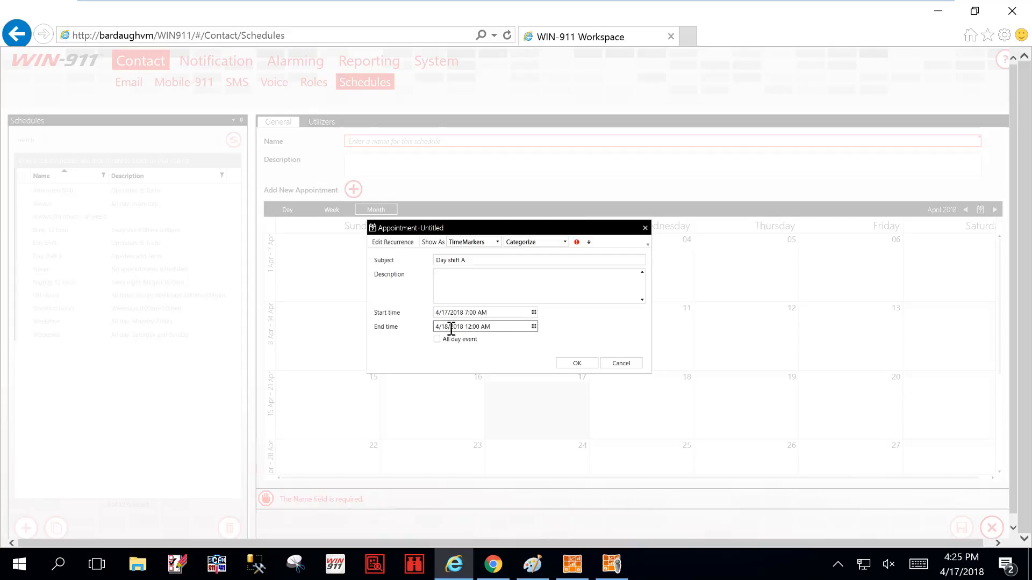
click(533, 327)
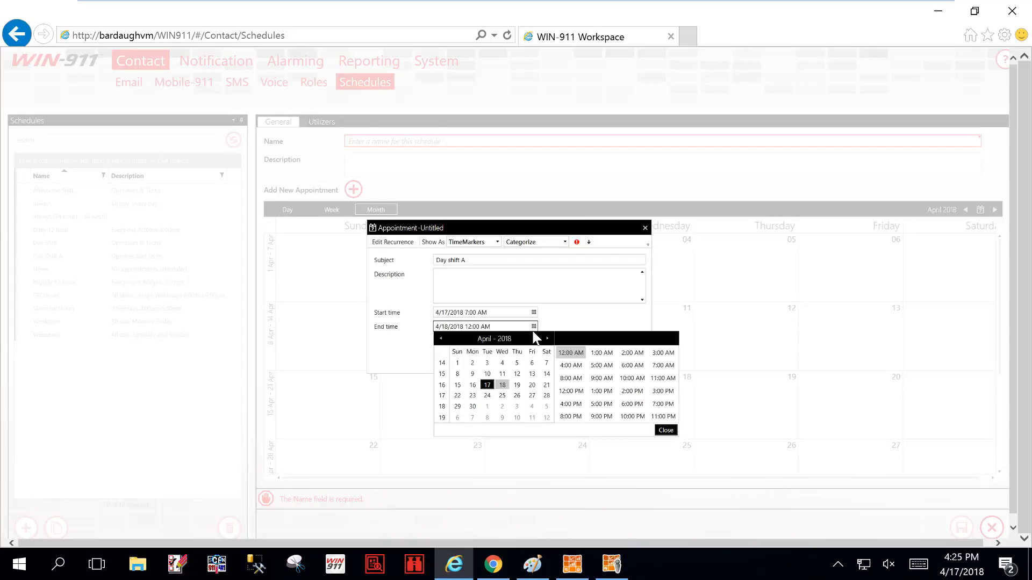
click(486, 385)
click(659, 392)
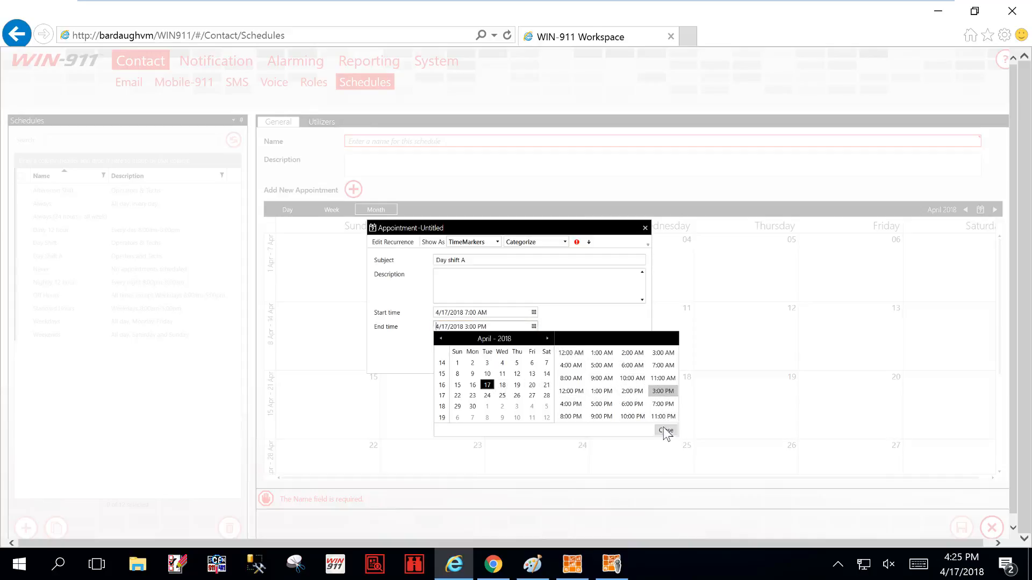
click(665, 430)
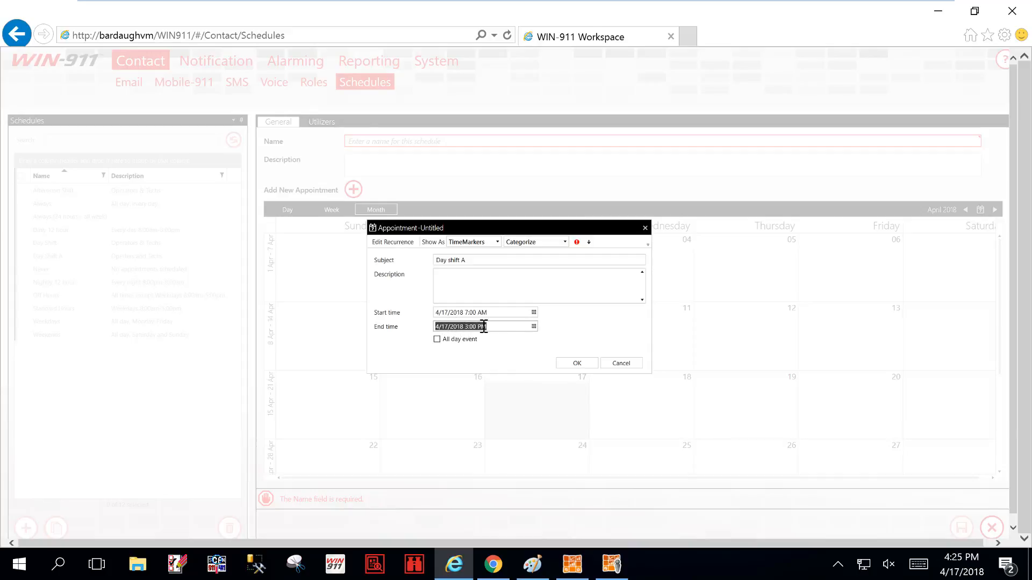
Make the Day shift A appointment recur weekly from Monday through Friday with no end date and accept it.
click(390, 244)
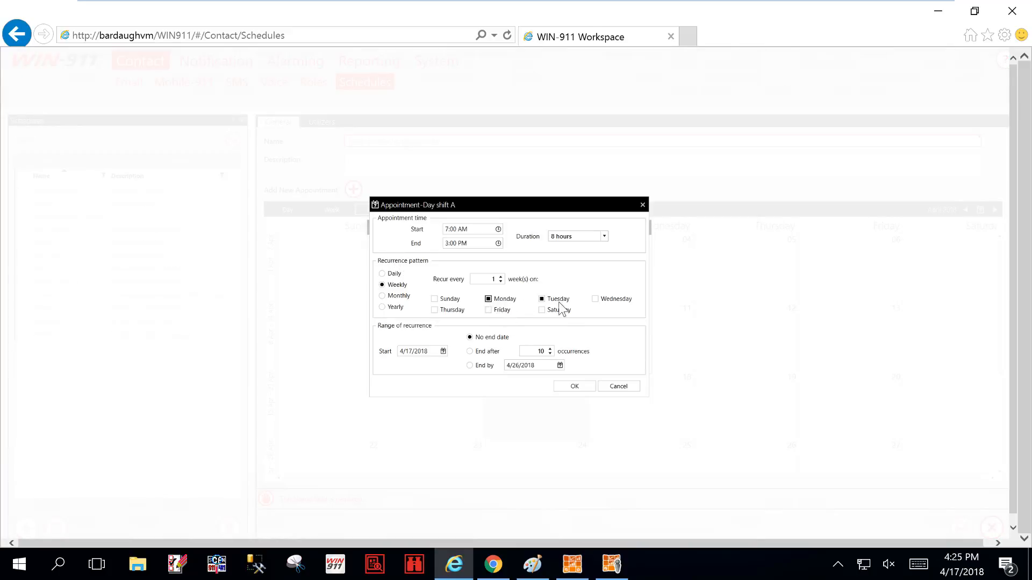
click(597, 299)
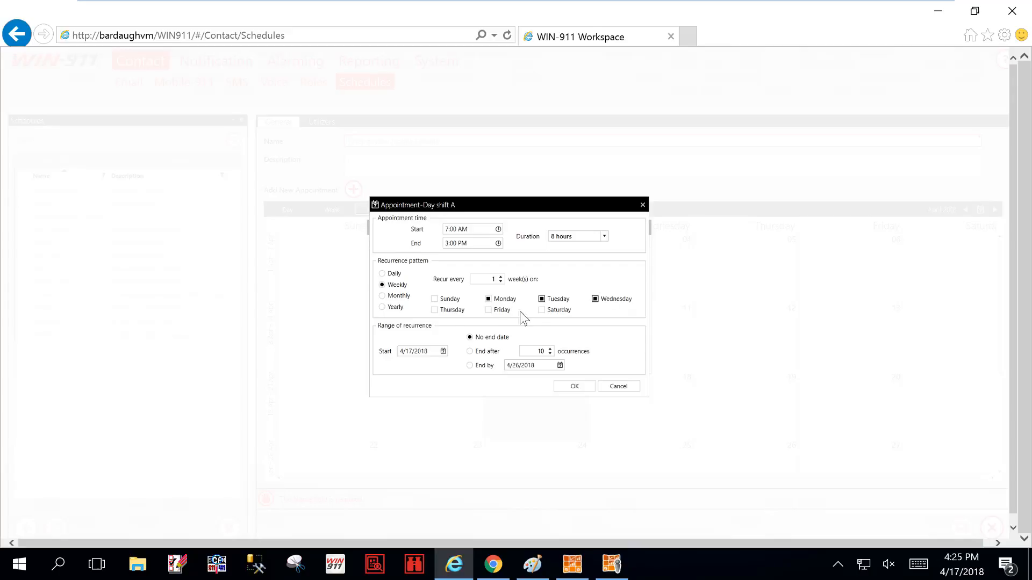
click(437, 311)
click(489, 310)
click(571, 386)
click(575, 386)
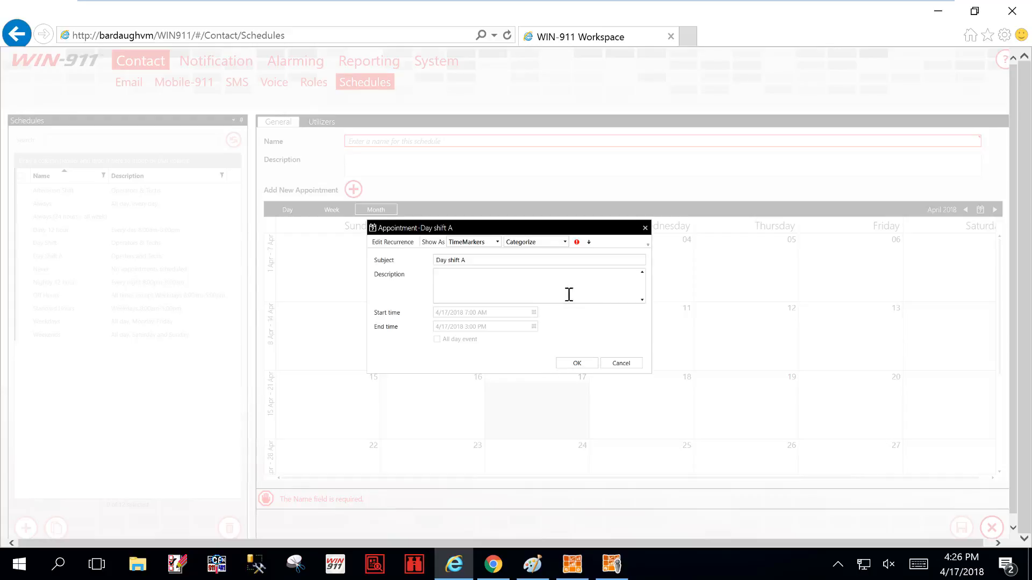
click(575, 363)
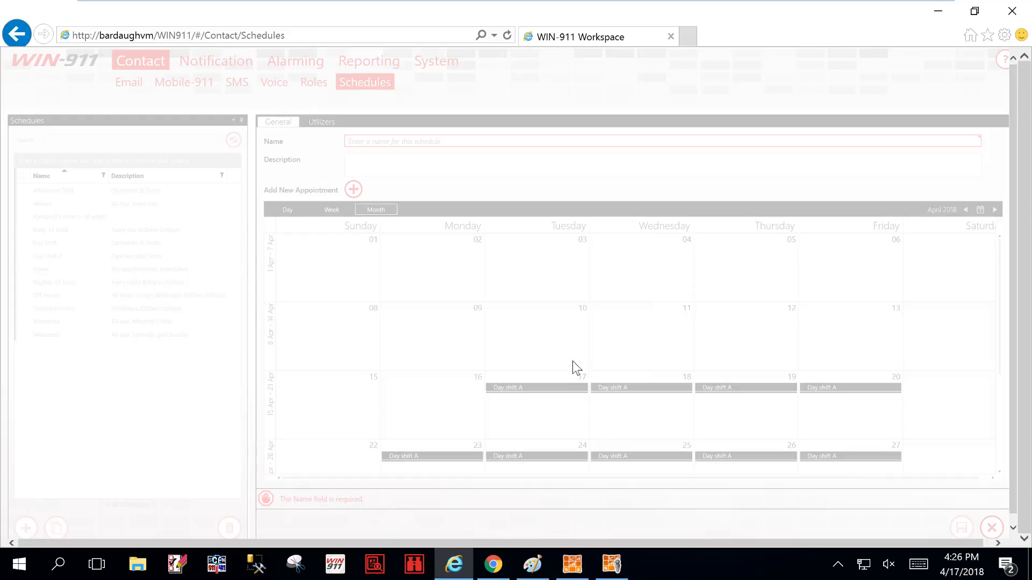
Check the recurring Day shift A appointments through May 2018, and discard the new schedule.
scroll(572, 355, down, 1)
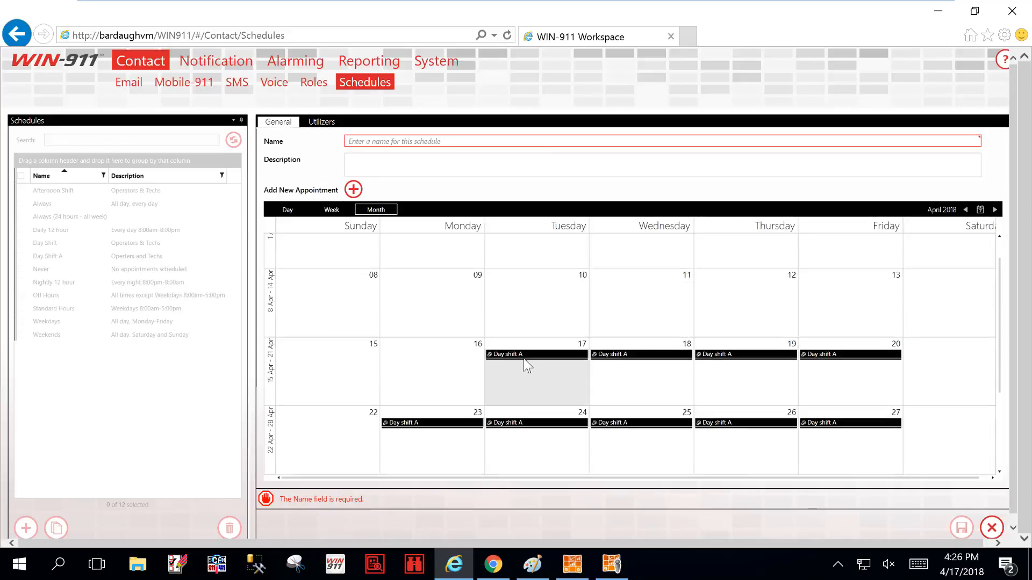
click(994, 210)
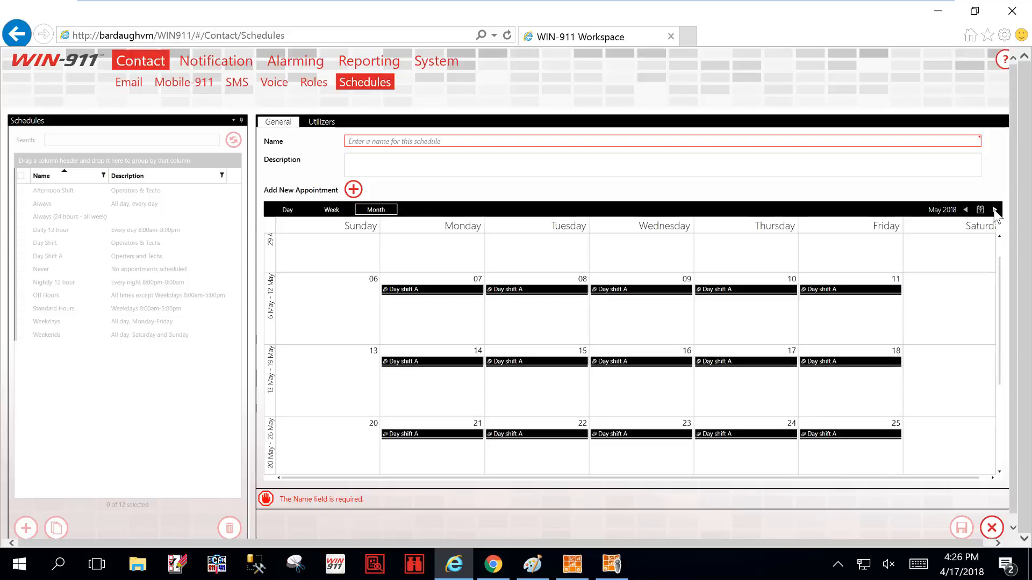
click(991, 528)
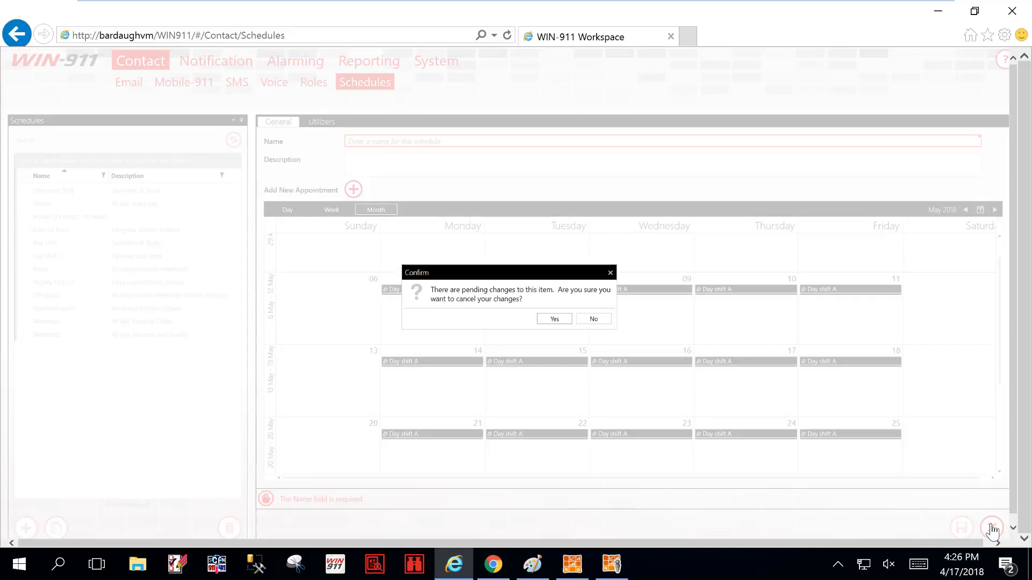
click(555, 319)
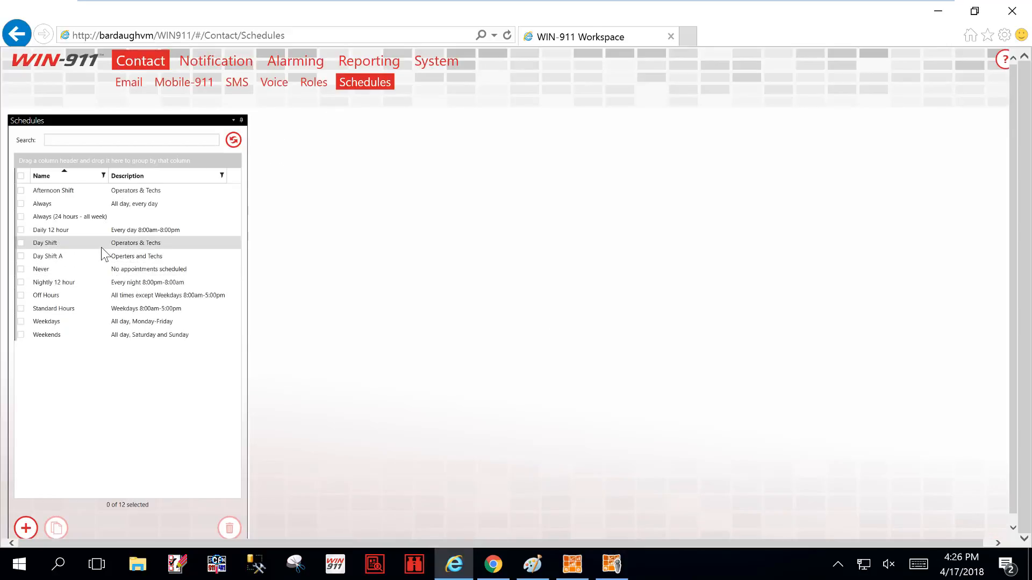
View the calendar of the Standard Hours schedule, and open the email connections list.
click(65, 310)
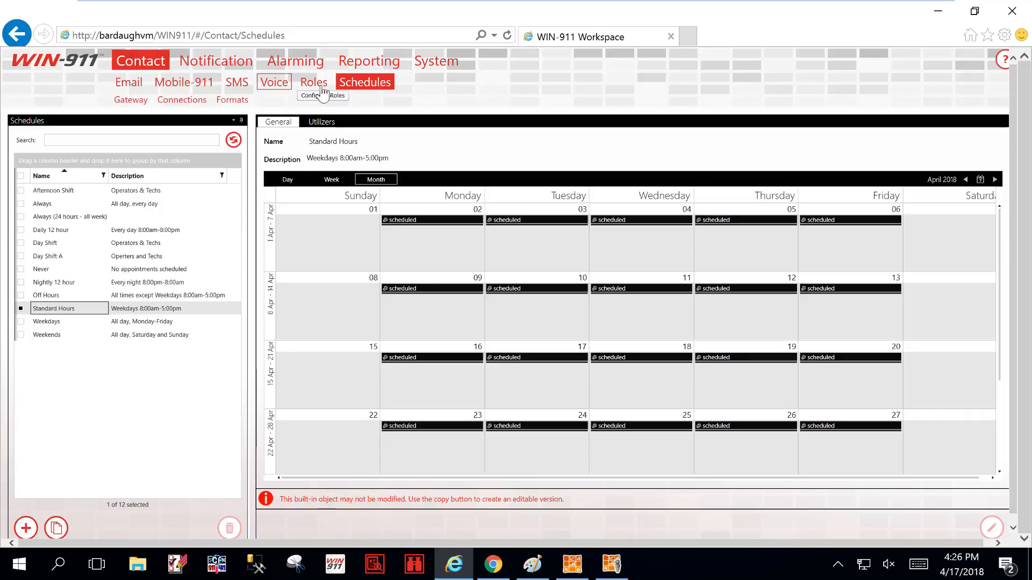
click(131, 83)
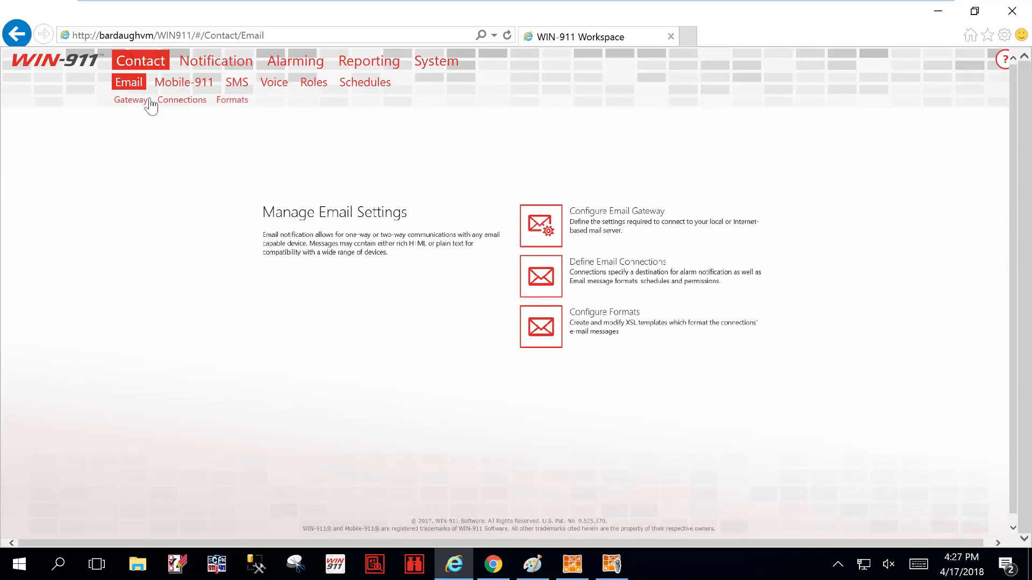
click(181, 101)
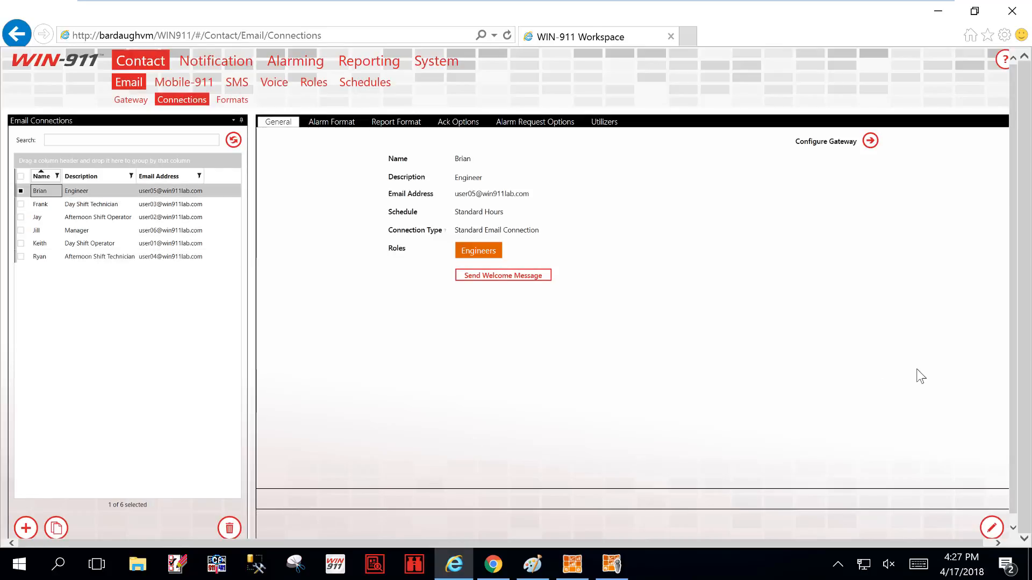
Open the engineer's email connection for editing, check its schedule choices, and send the welcome message.
click(991, 527)
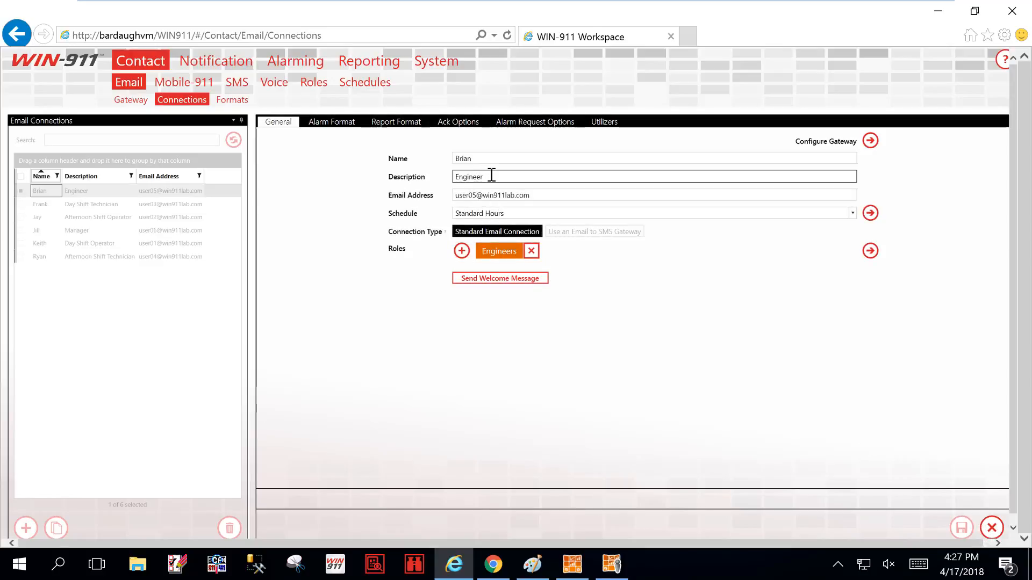
click(536, 196)
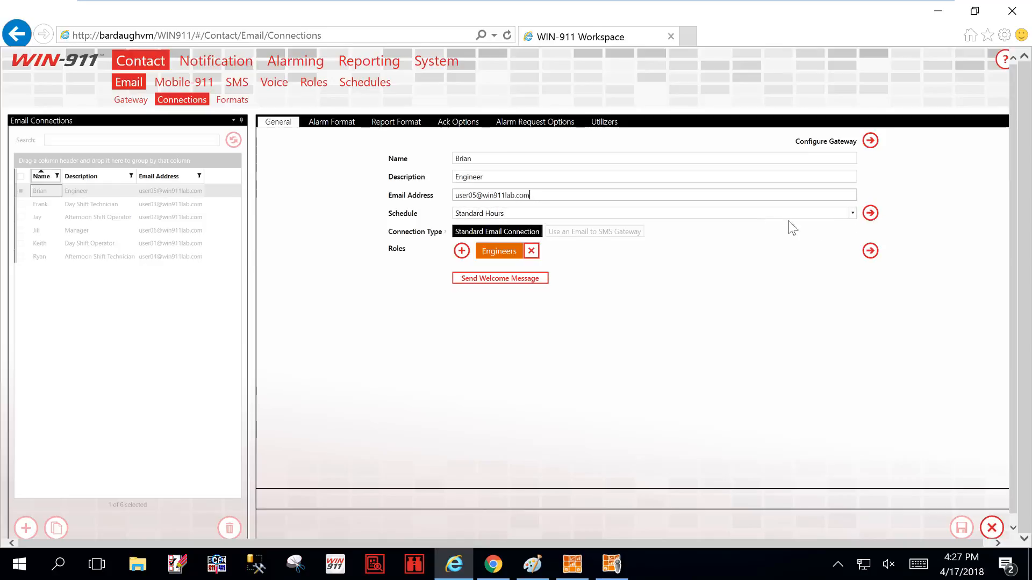
click(852, 213)
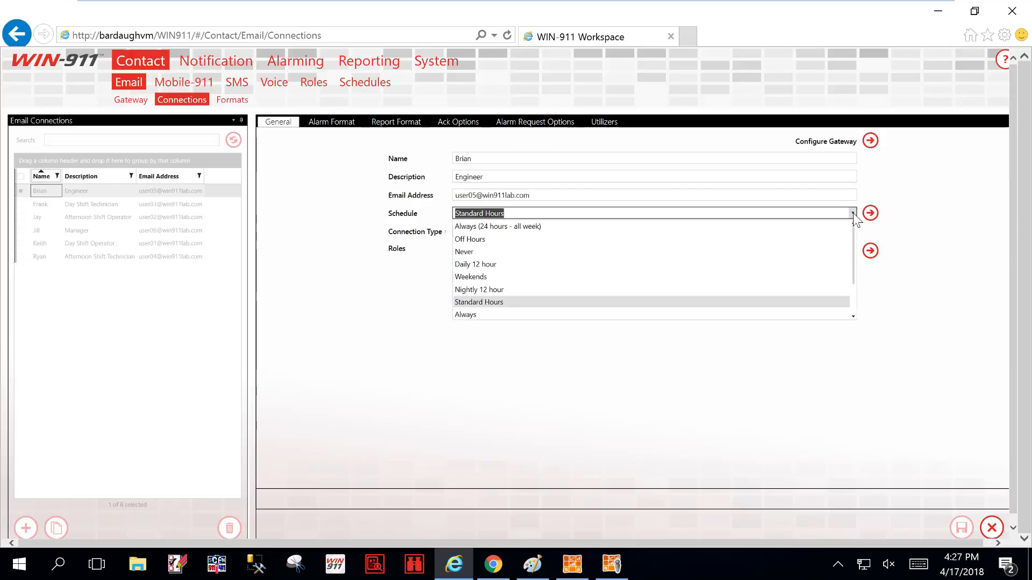
click(923, 196)
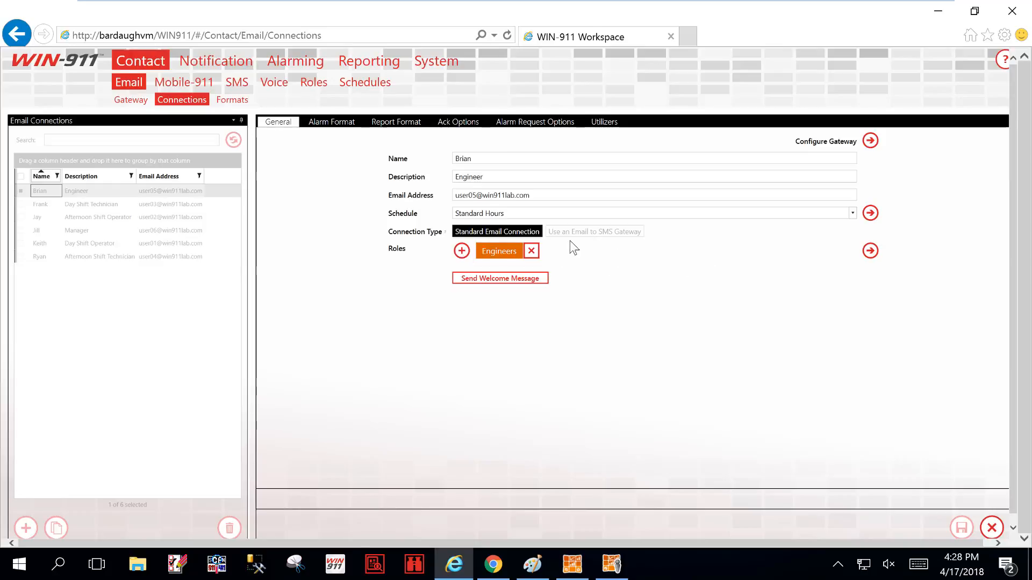
click(500, 279)
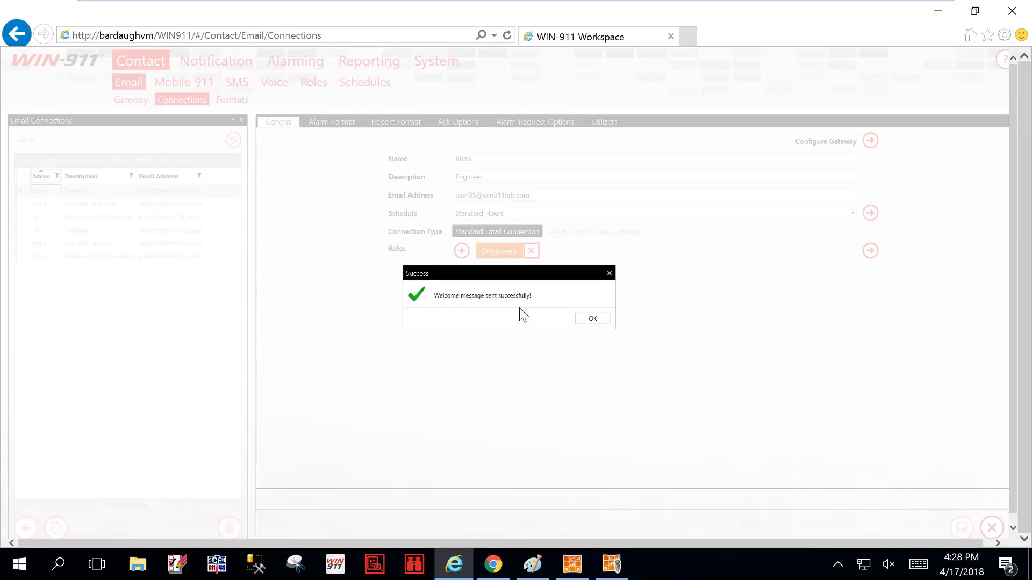
click(591, 318)
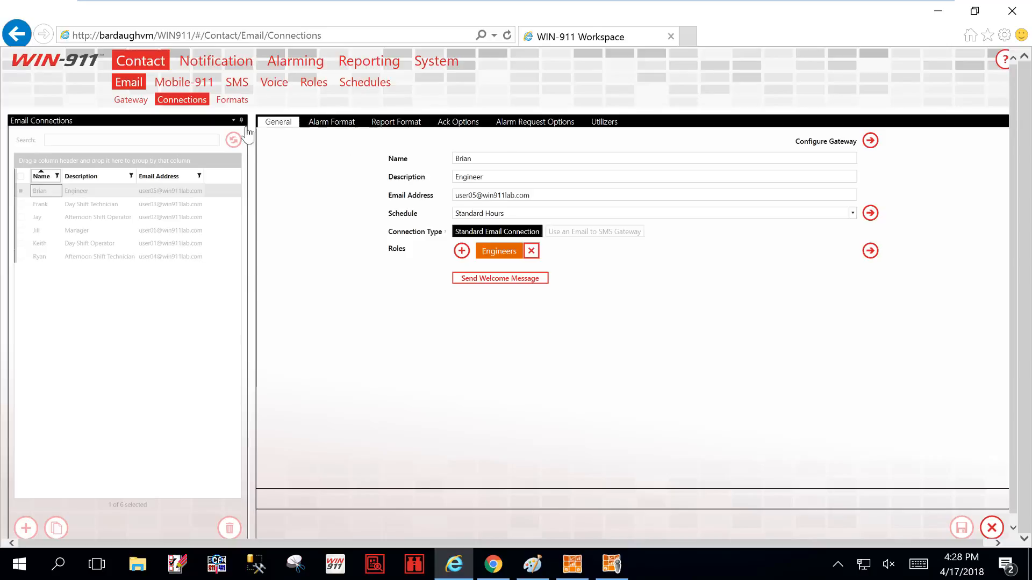
Examine the alarm format preview of the engineer's connection and the body formats available for it.
click(331, 125)
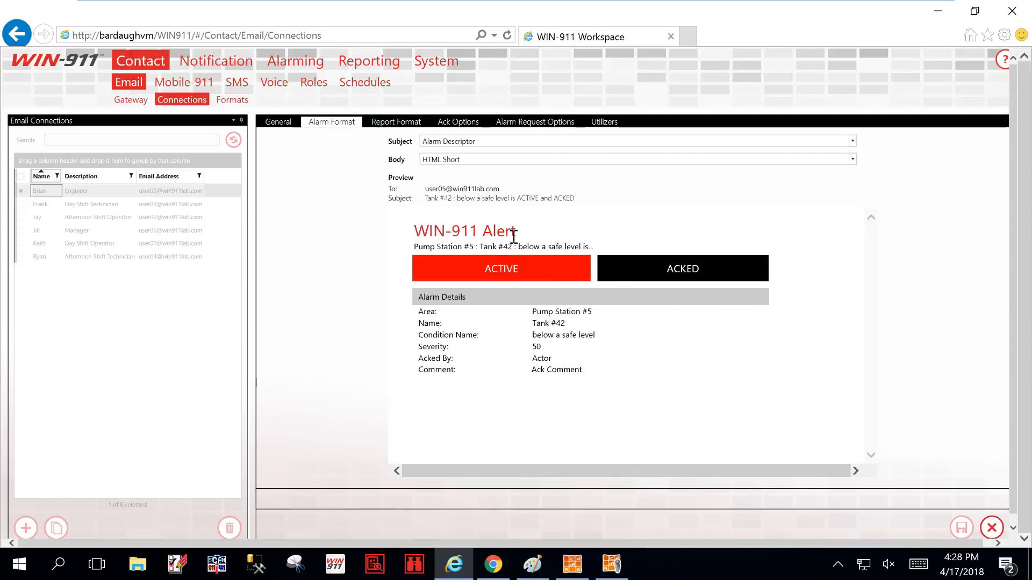
click(852, 160)
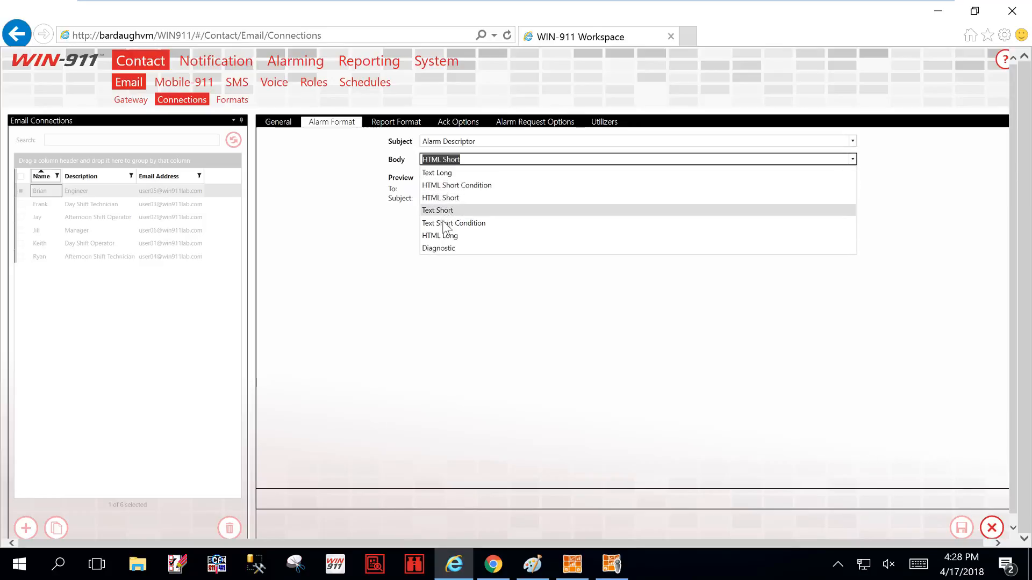
click(328, 230)
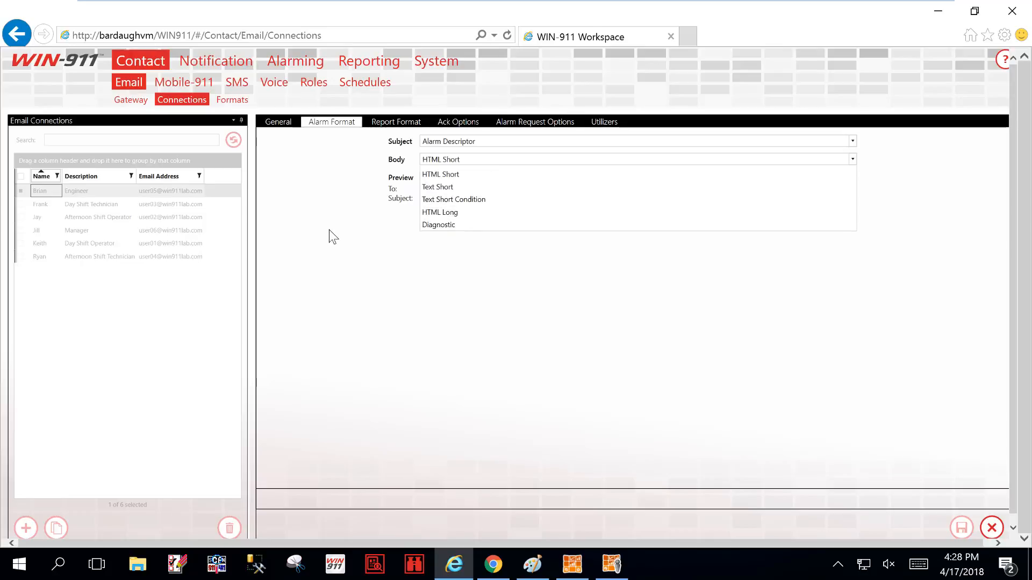
click(851, 162)
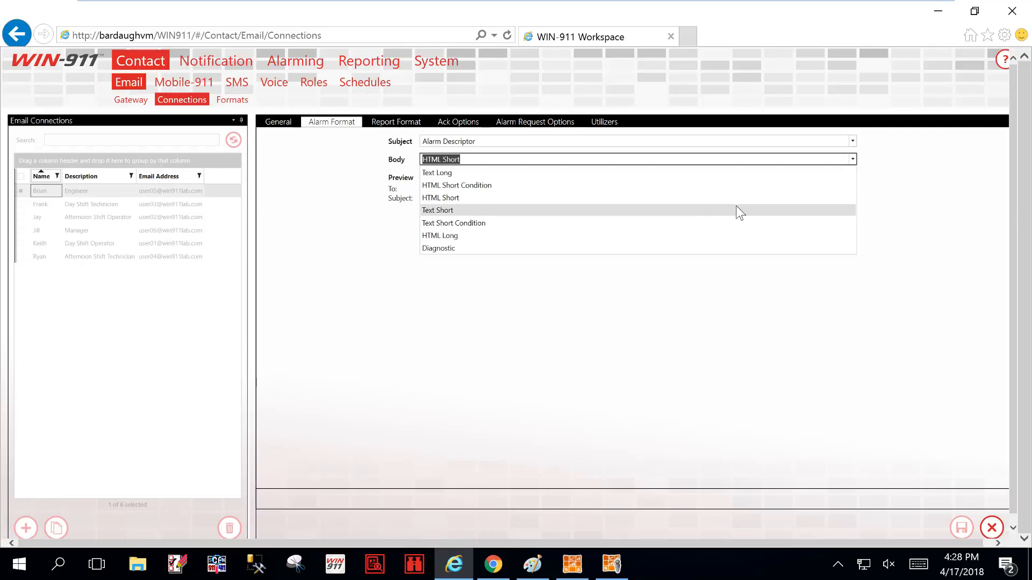
click(926, 192)
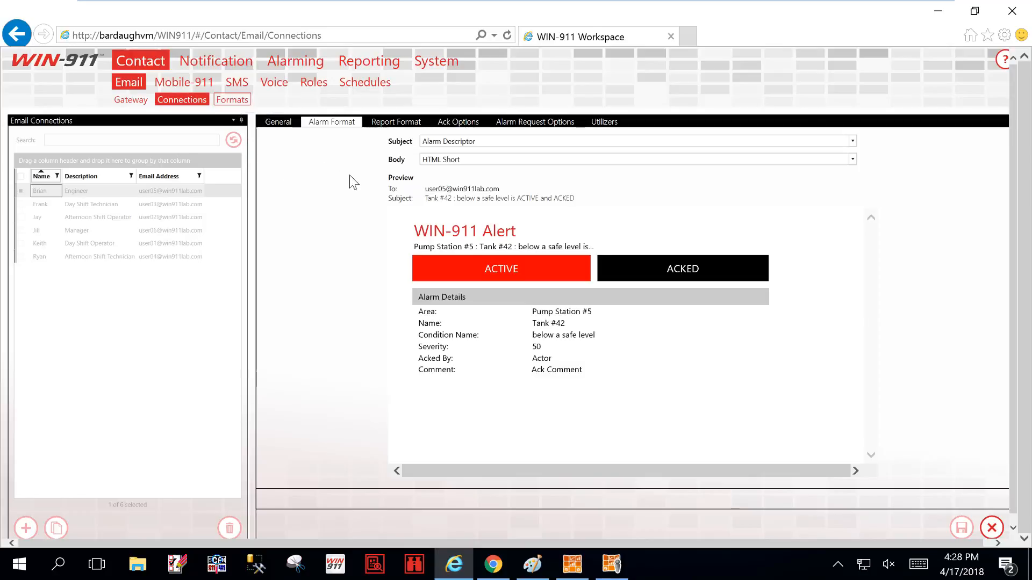
Review the report format, acknowledgement, alarm request and utilizer settings of the engineer's connection, and leave editing without saving.
click(397, 122)
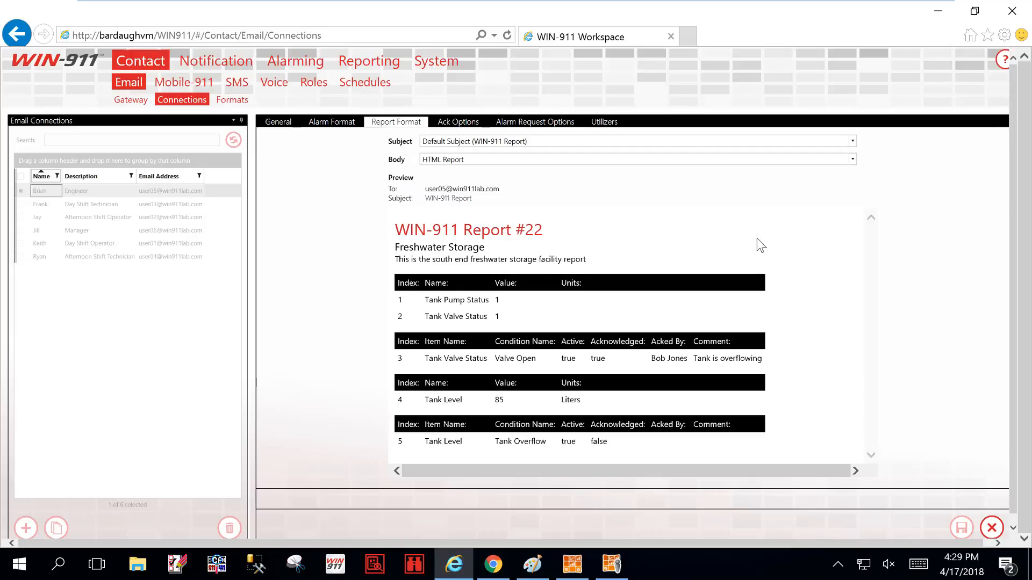
click(456, 127)
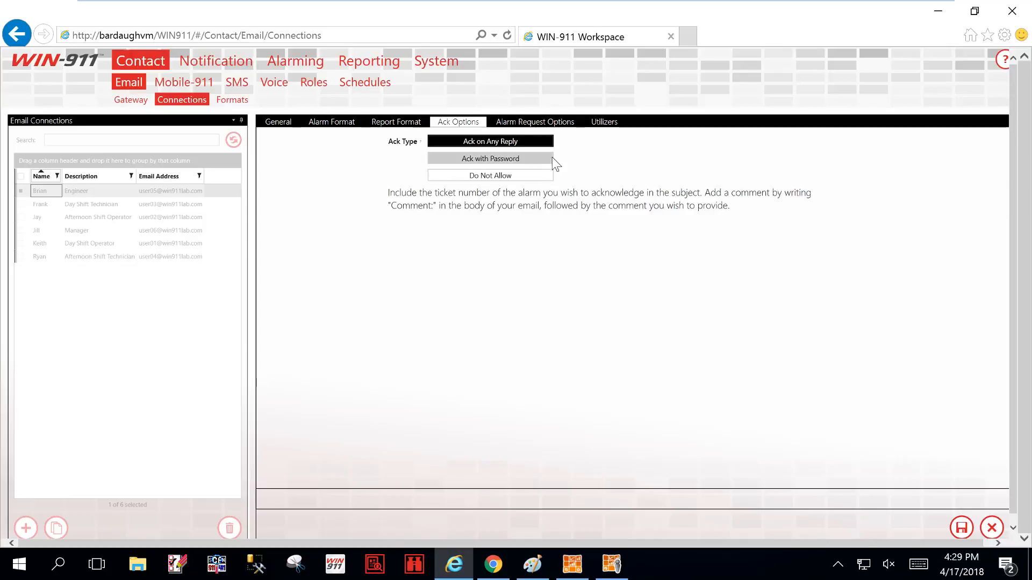
click(553, 123)
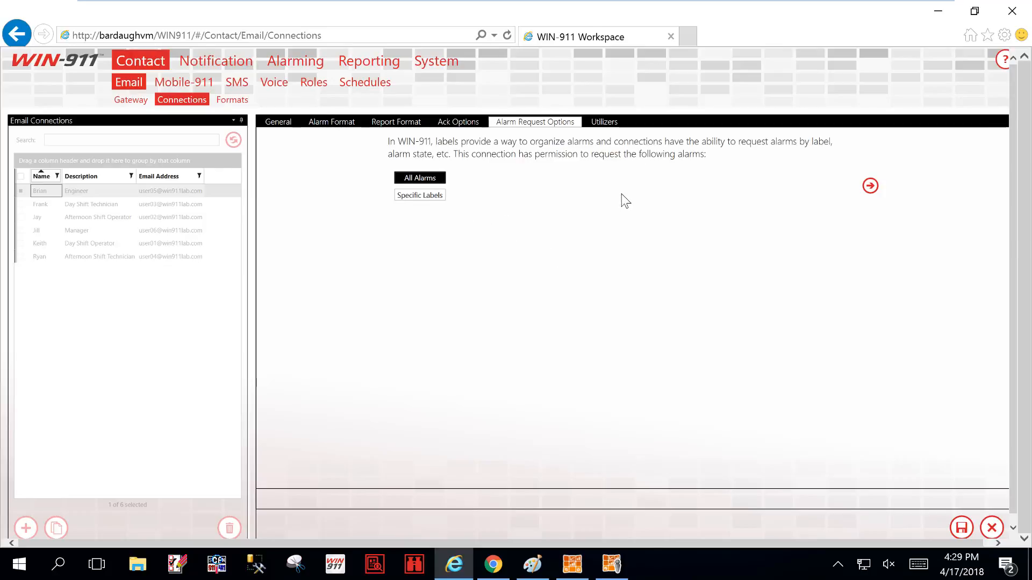
click(604, 124)
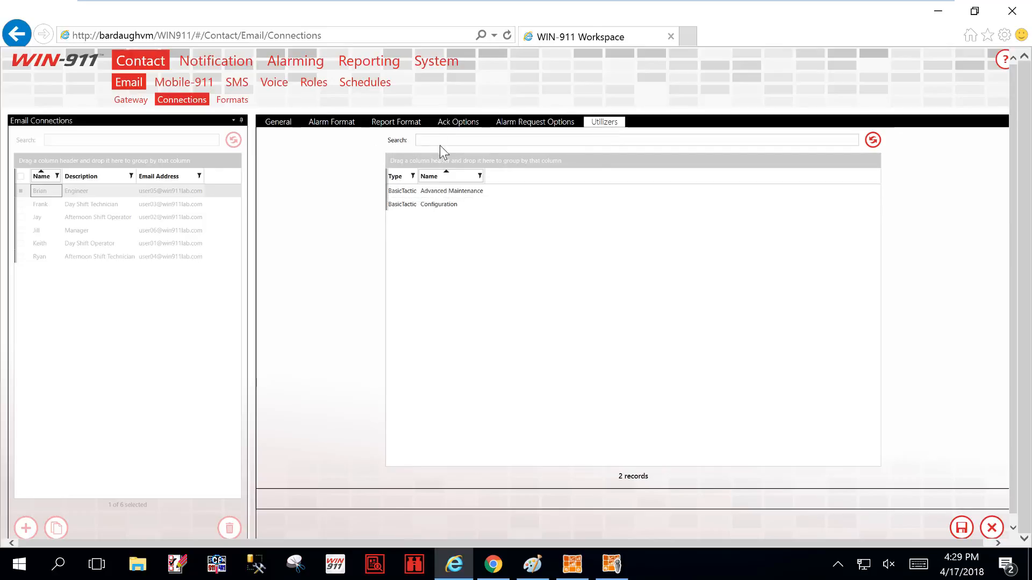
click(992, 528)
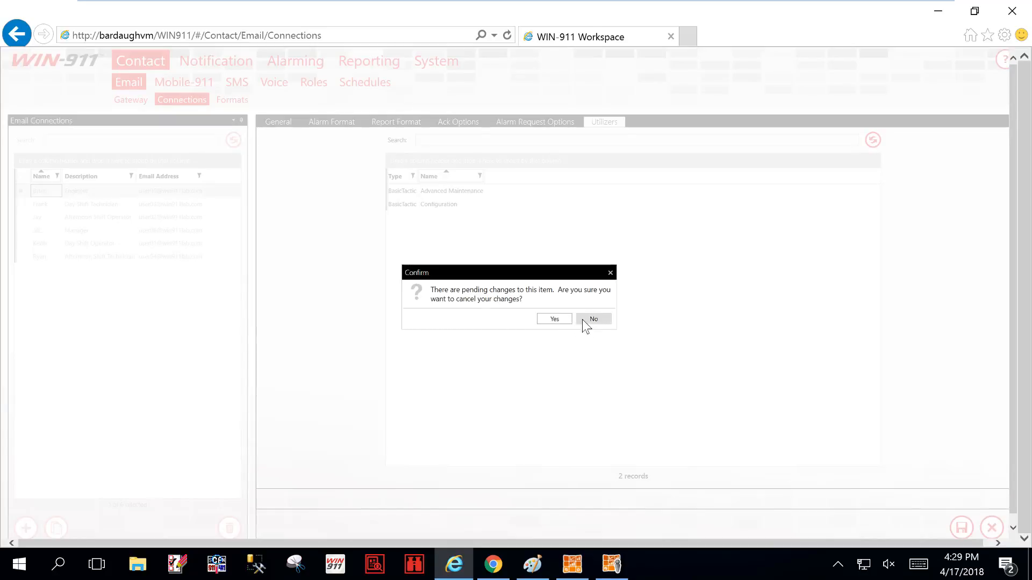
click(564, 319)
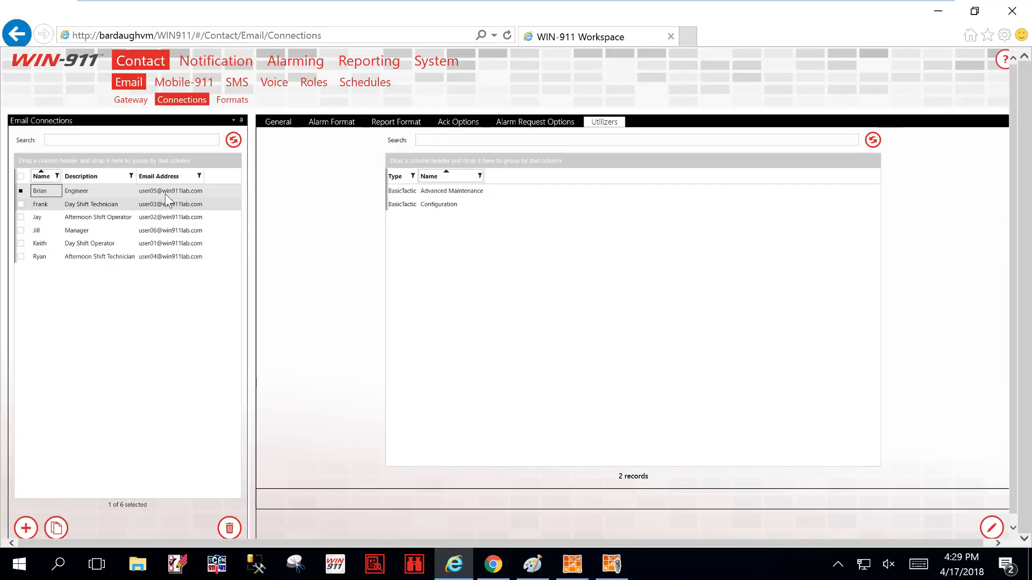
Compare the general settings of the manager's and the afternoon shift technician's email connections.
click(156, 232)
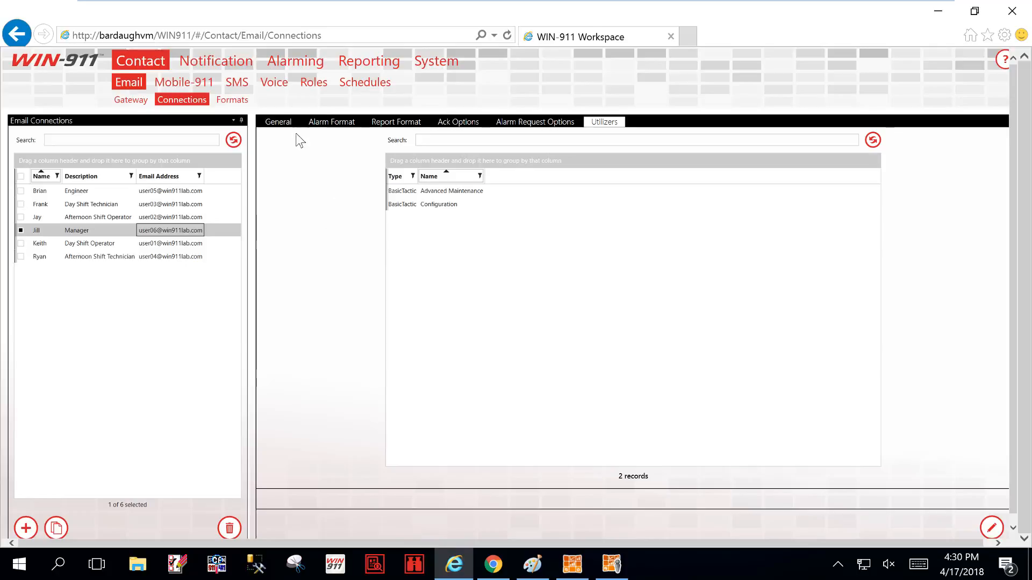
click(280, 123)
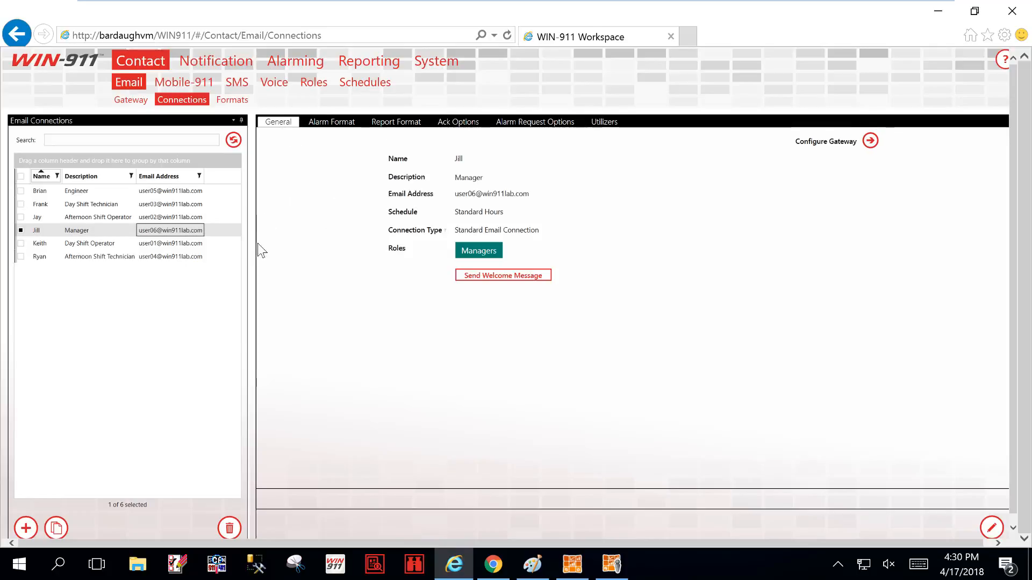
click(118, 256)
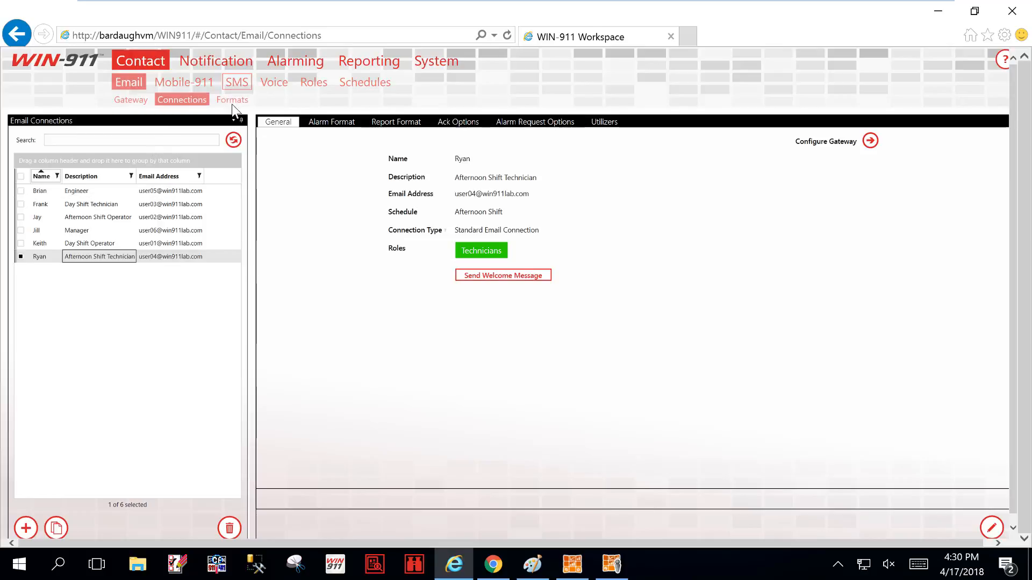
Open the list of basic tactics in the notification configuration.
click(144, 71)
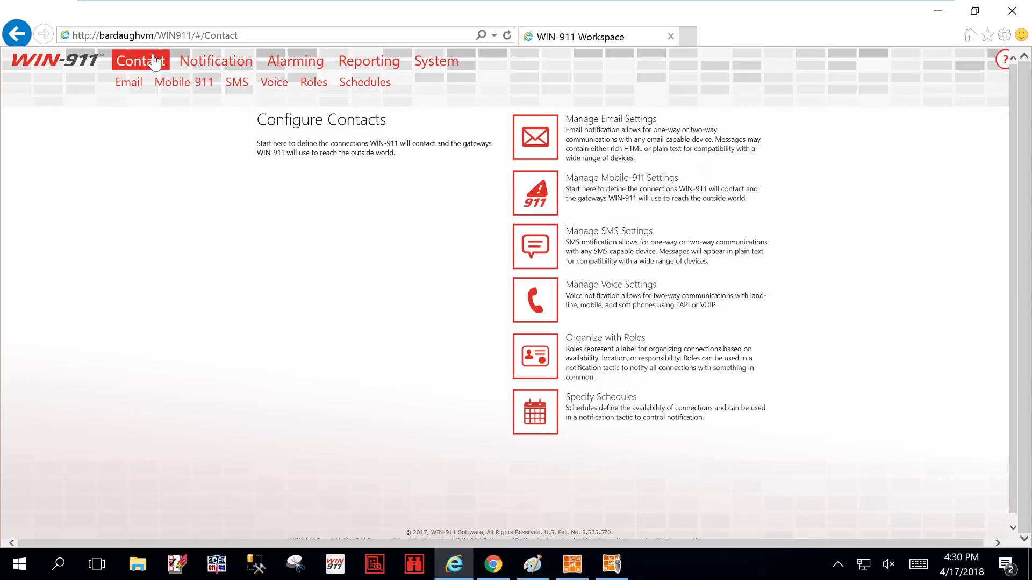
click(216, 62)
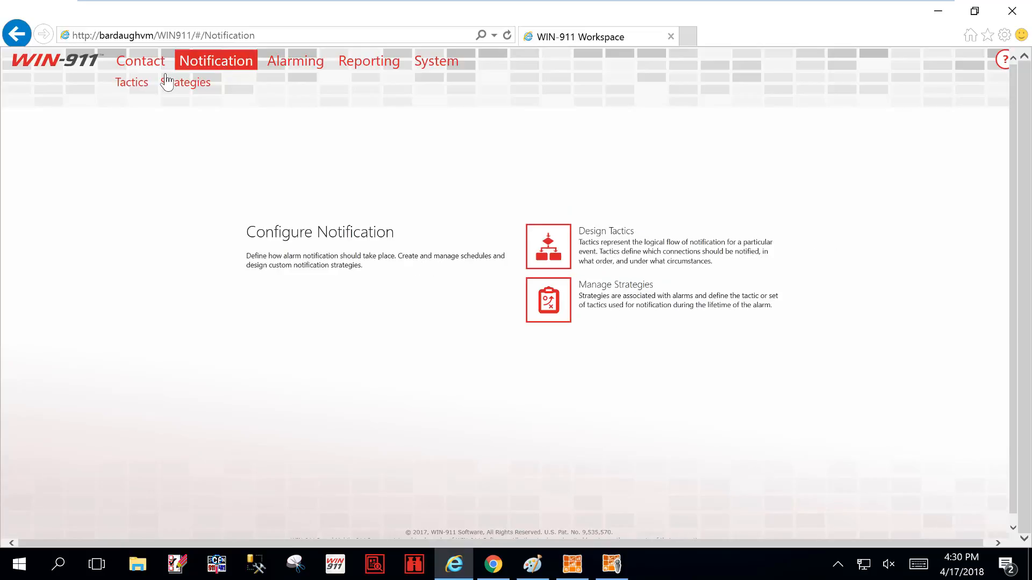
mouse_move(141, 90)
click(140, 84)
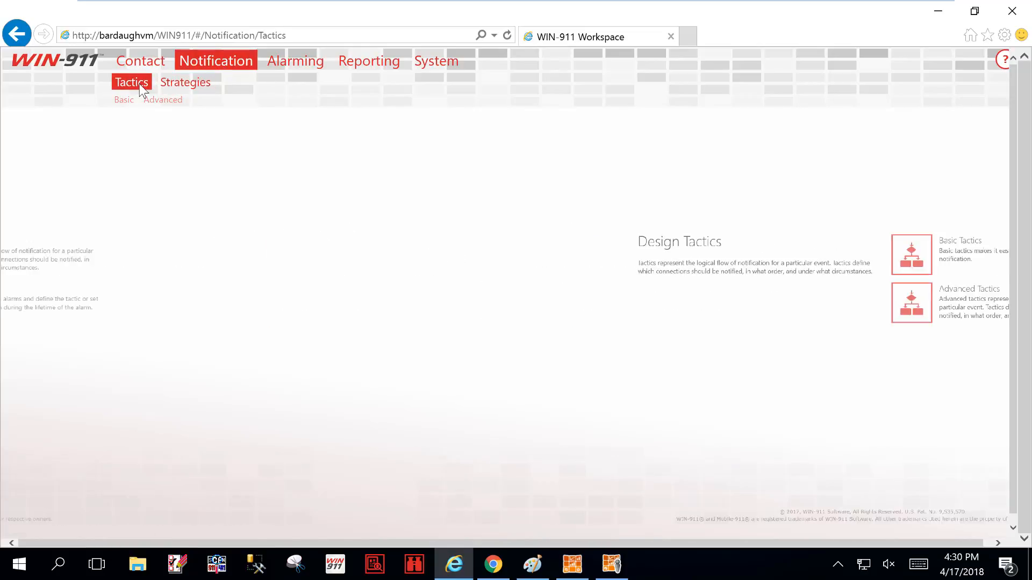
click(124, 101)
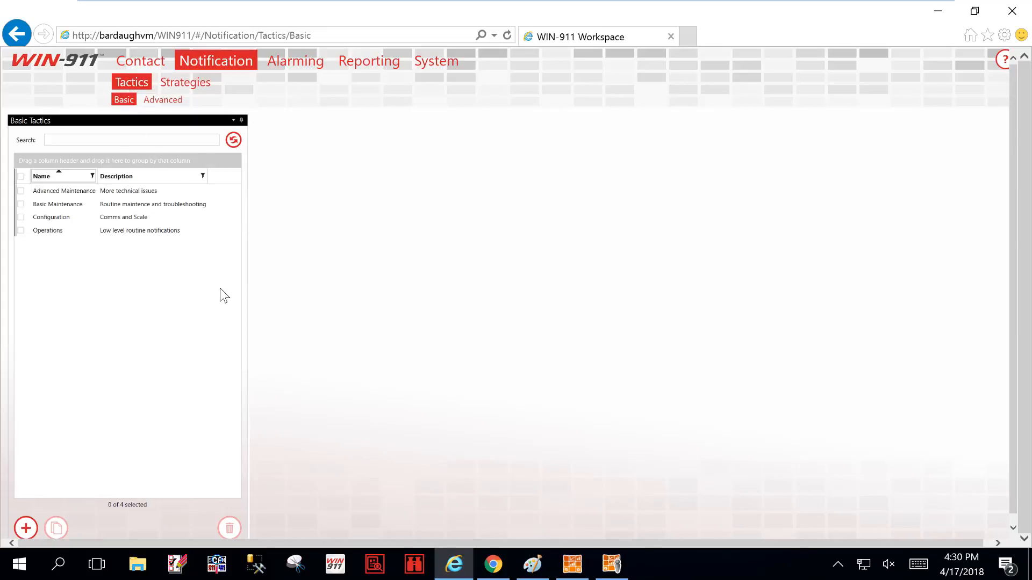
Open the Advanced Maintenance basic tactic for editing and compare its callout list with the people resources chart in Paint.
click(137, 195)
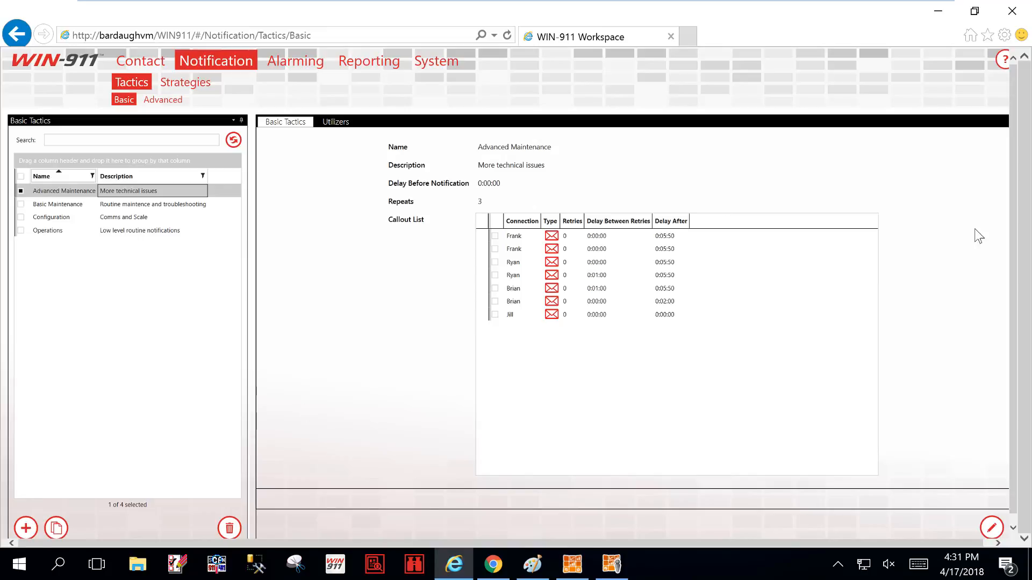
click(991, 528)
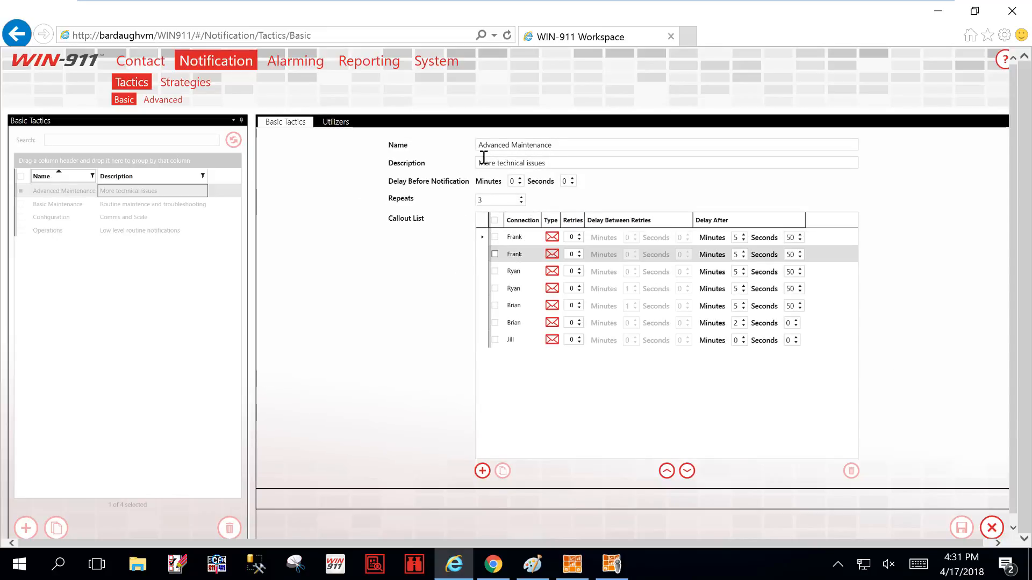
click(534, 144)
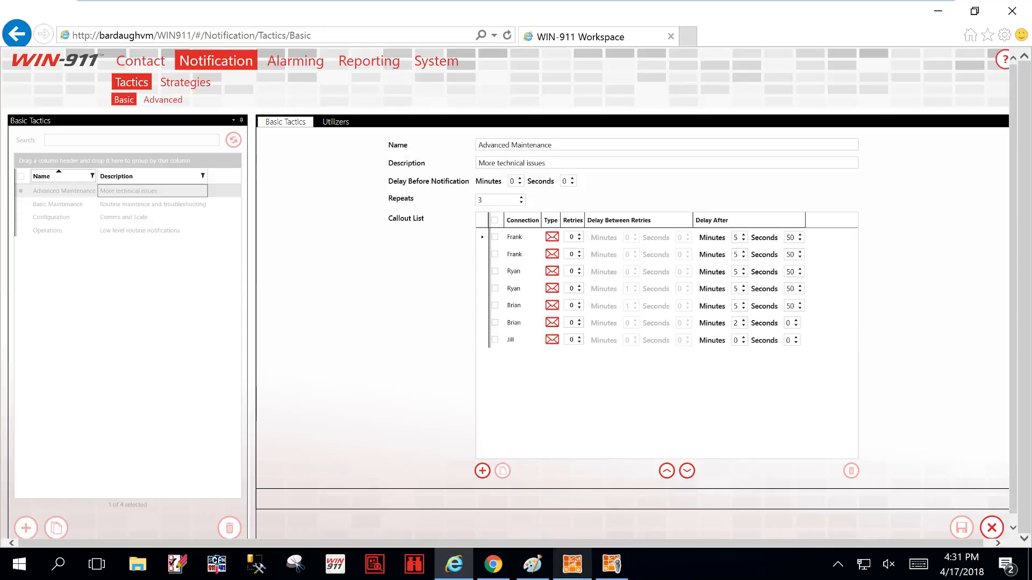
click(541, 569)
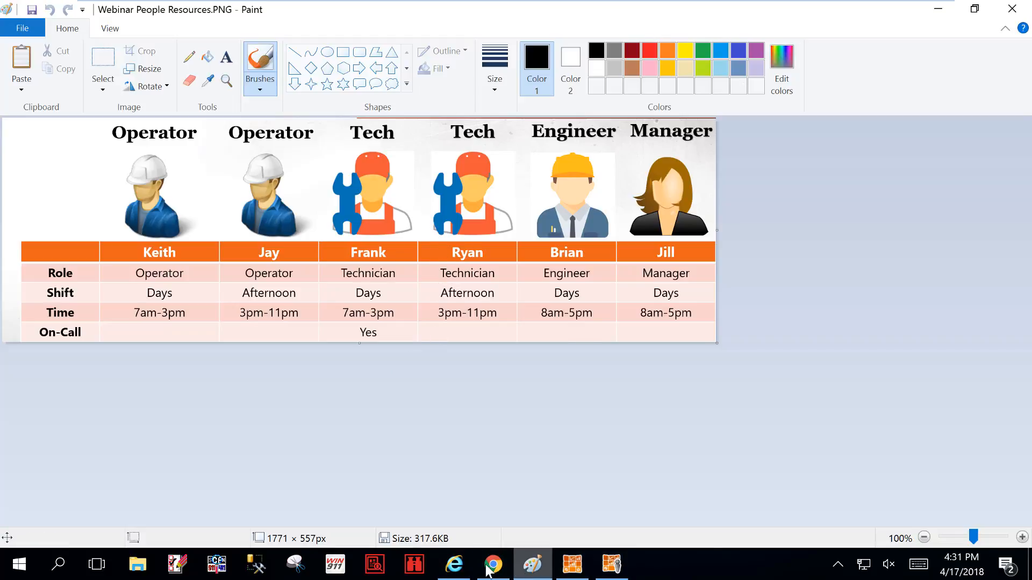
click(454, 564)
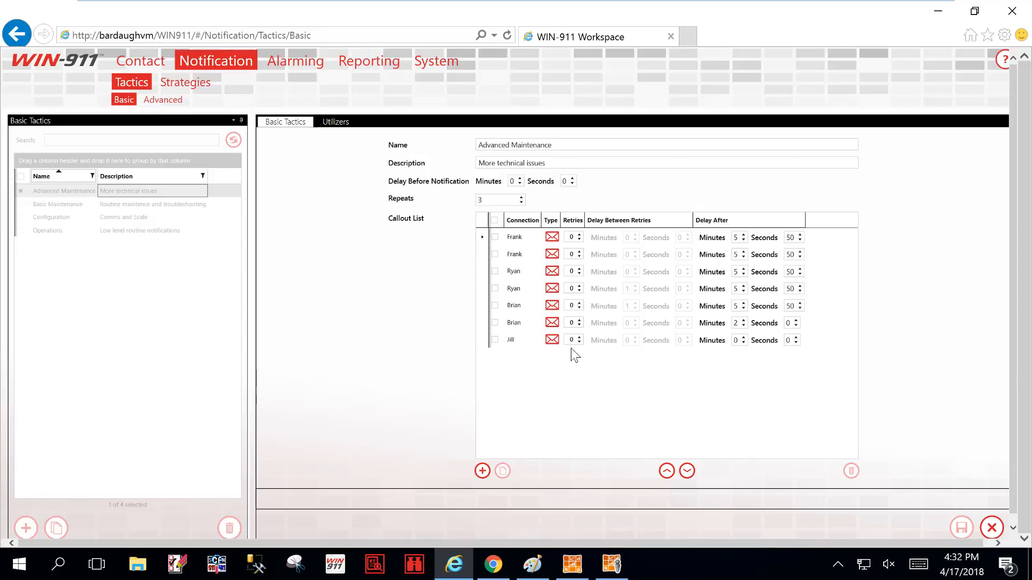
Check the retries and delays in the Advanced Maintenance callout list, leave editing without saving, and view the Basic Maintenance tactic.
click(572, 272)
click(790, 306)
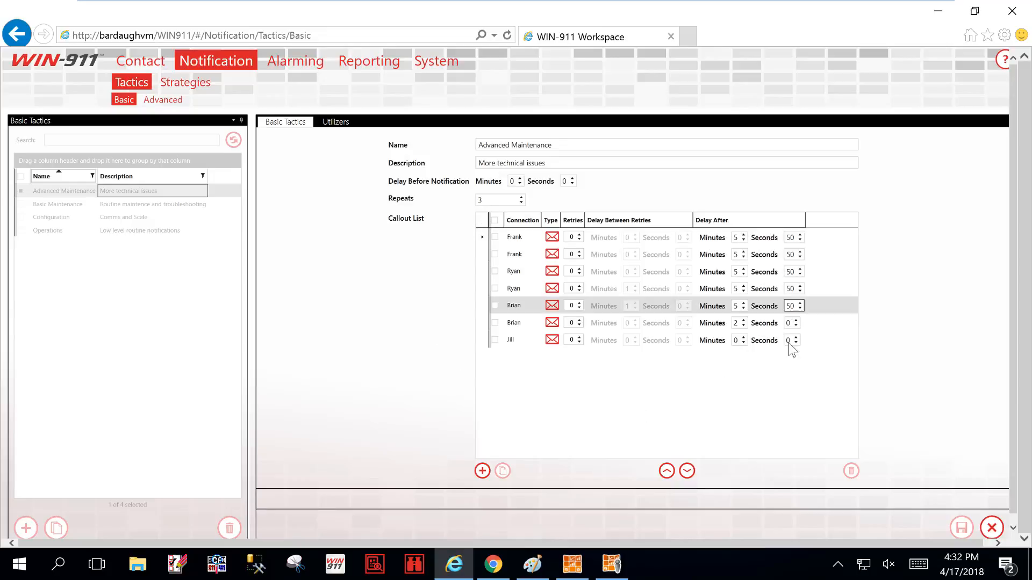
click(788, 341)
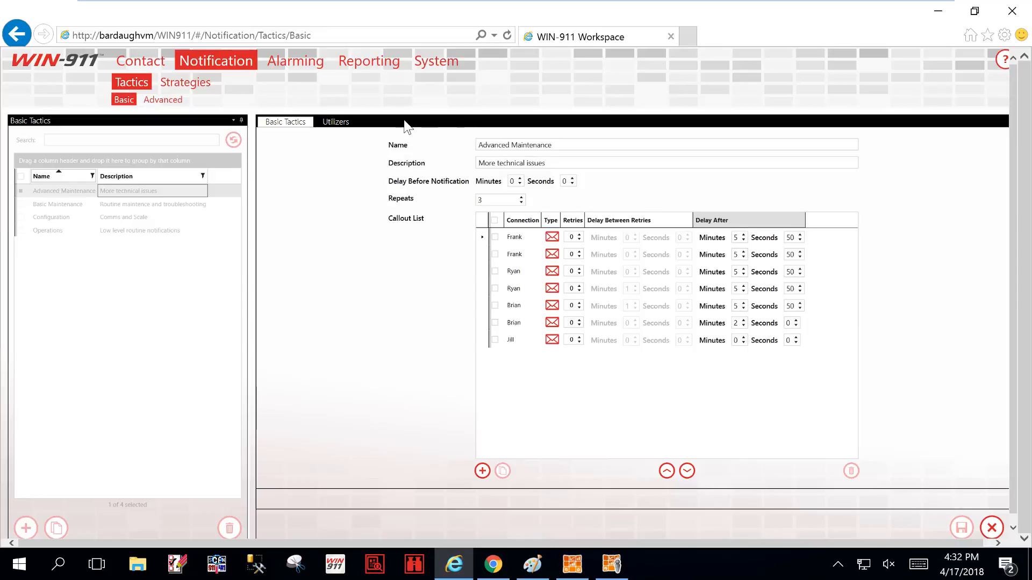
click(992, 529)
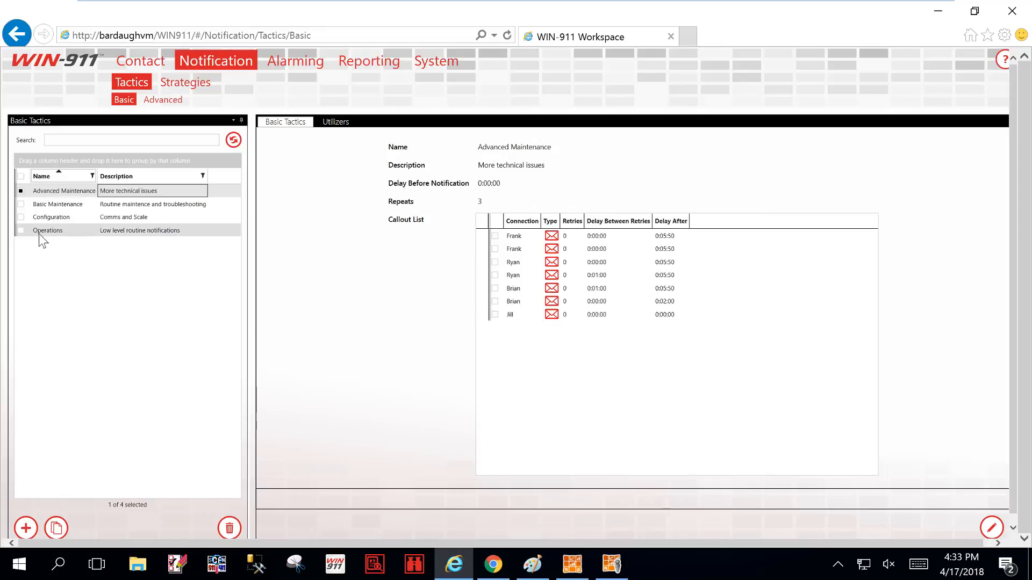
click(144, 206)
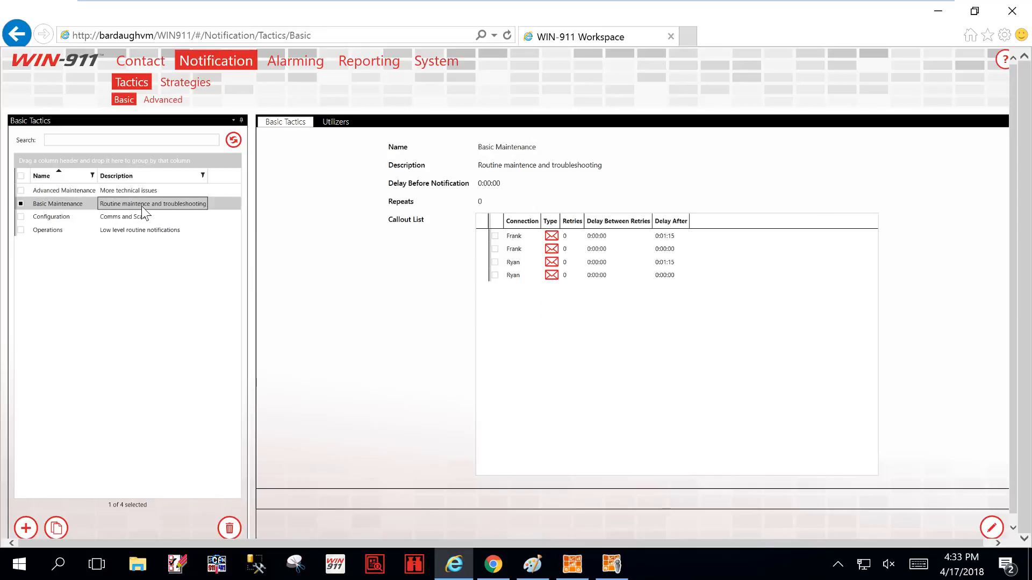
Open the System Config advanced tactic for editing and examine its whole notification flowchart.
click(160, 101)
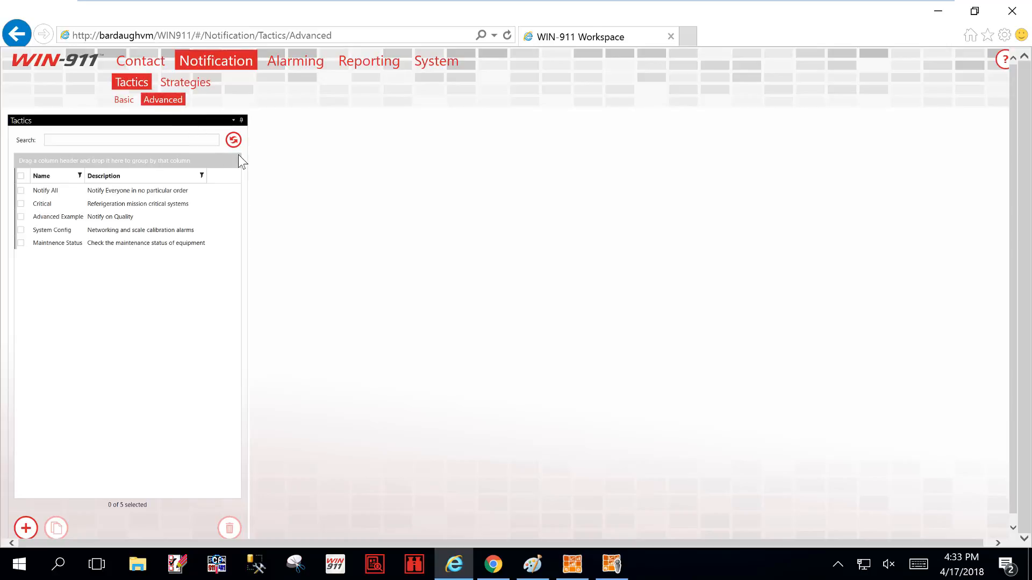
click(97, 235)
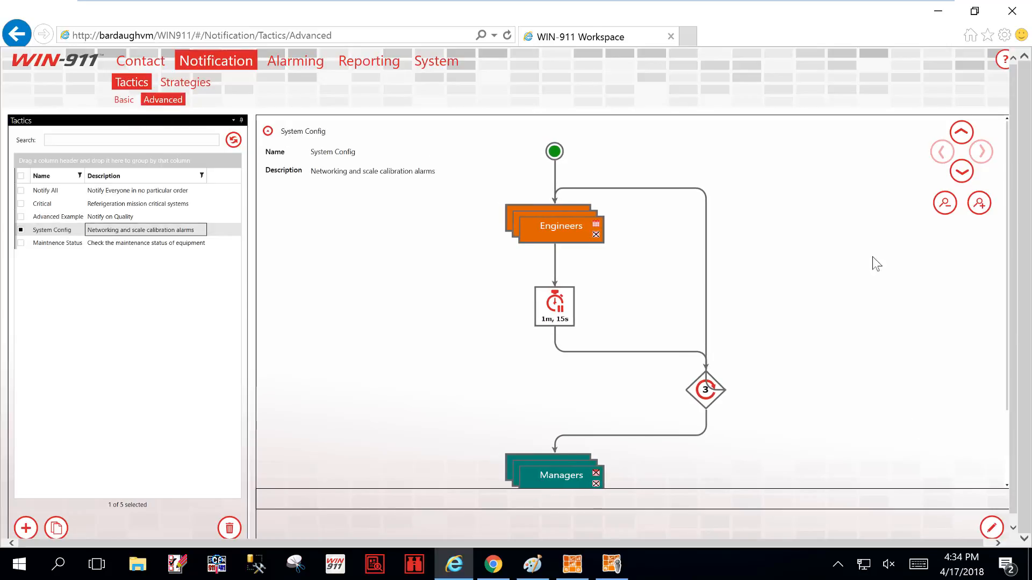
click(989, 525)
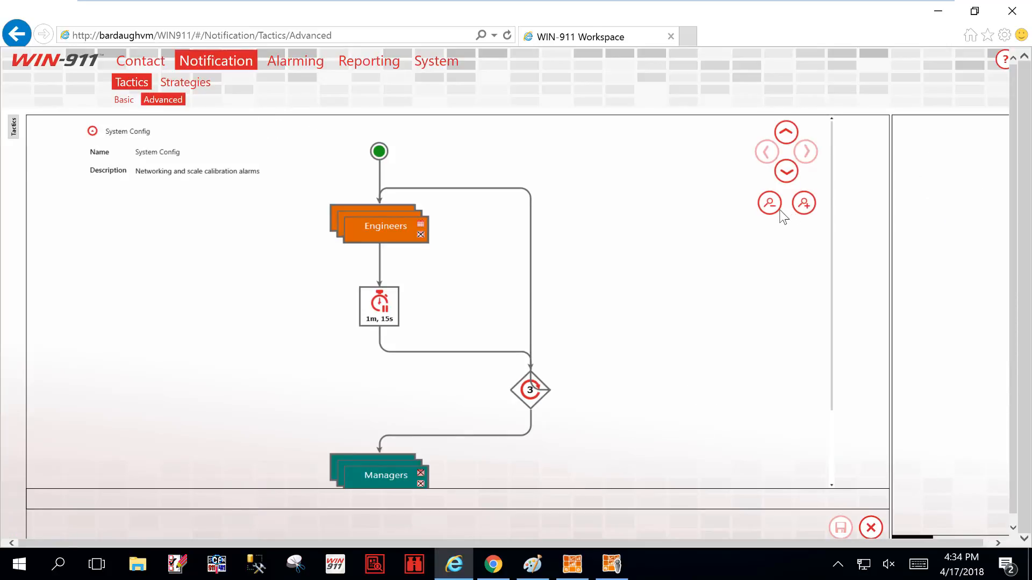
click(824, 204)
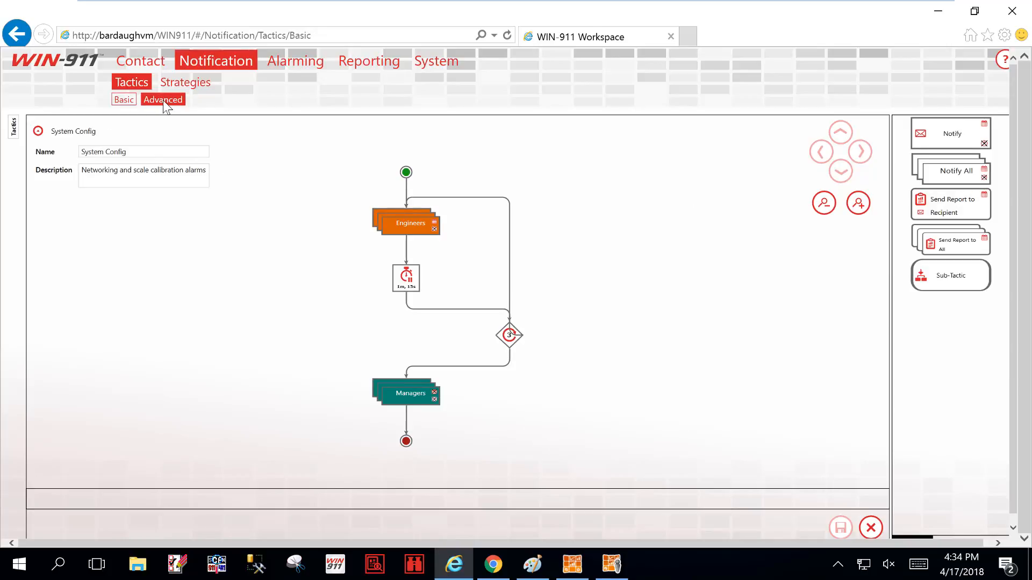
click(164, 102)
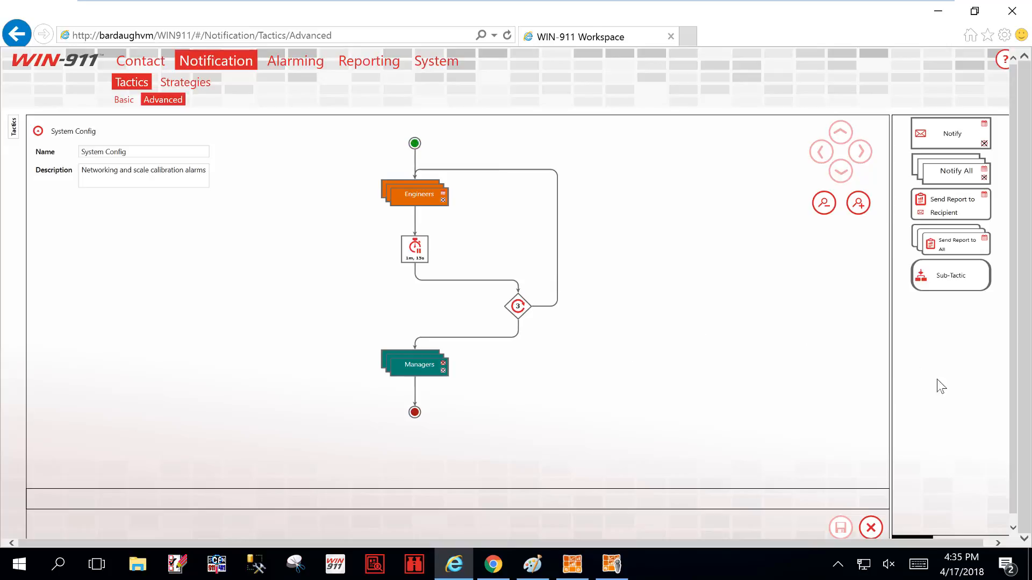
Review the notification, decision and miscellaneous blocks available for building the System Config tactic.
click(1012, 517)
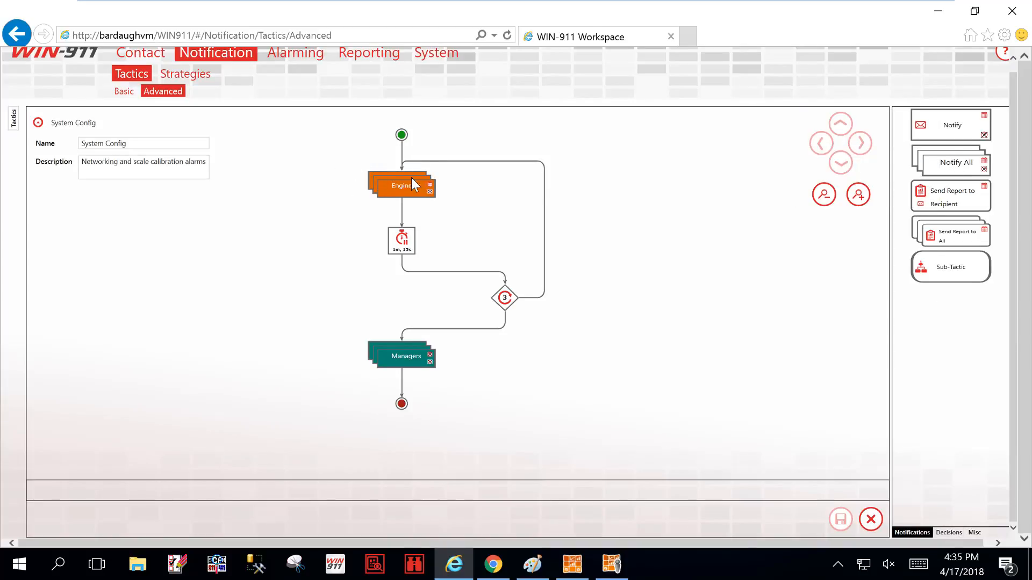
click(945, 533)
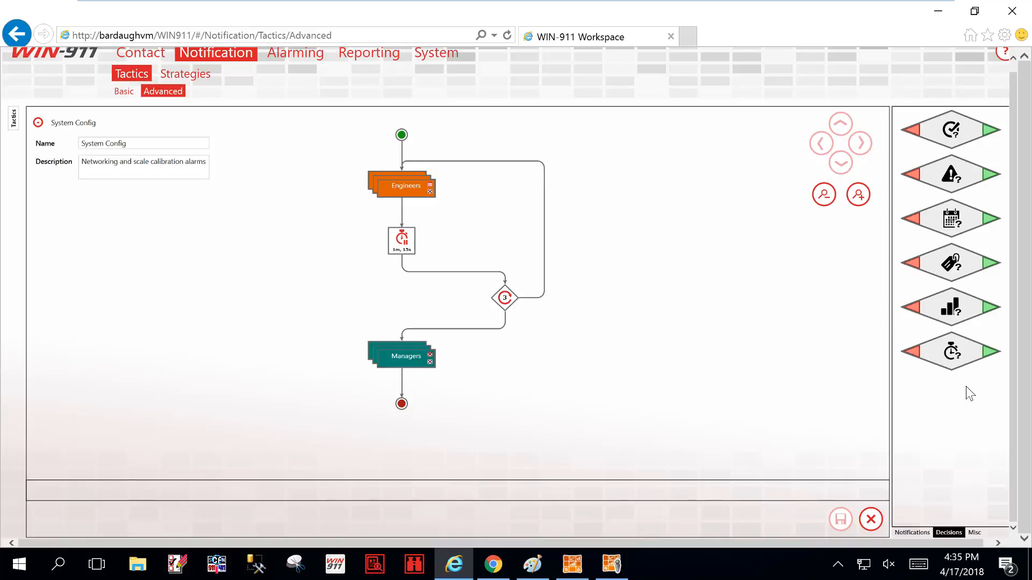
click(973, 533)
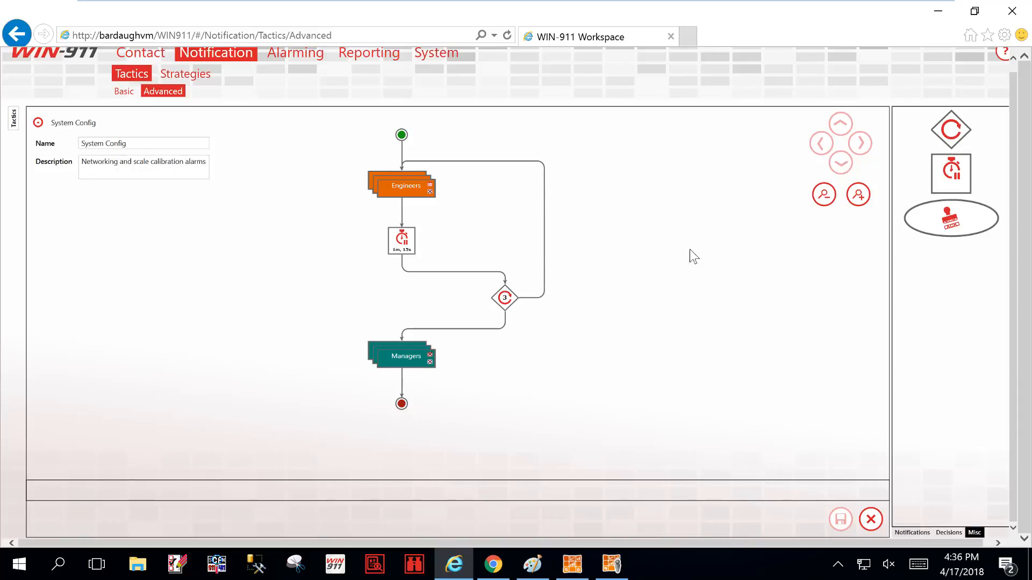
click(952, 535)
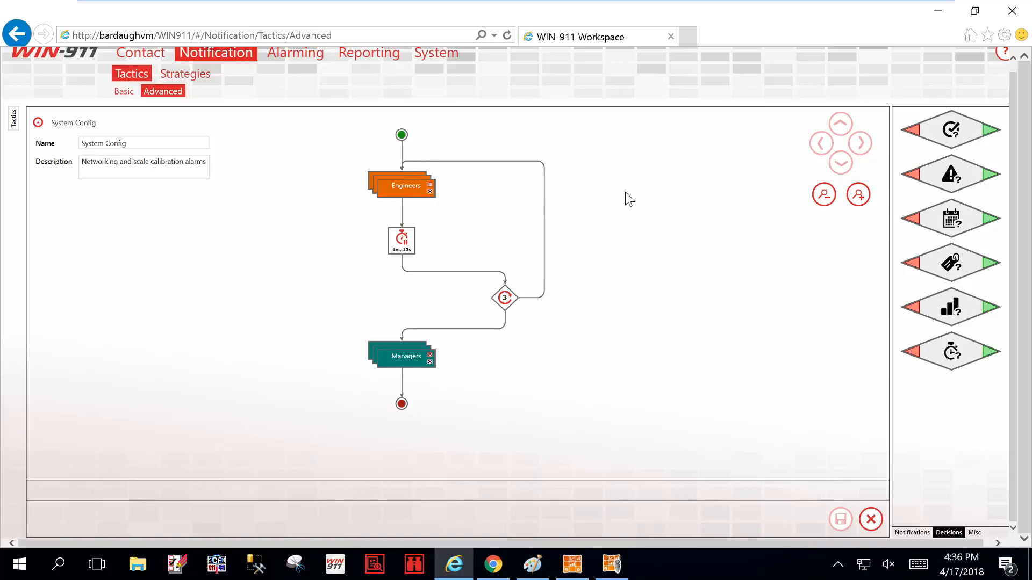
click(1015, 61)
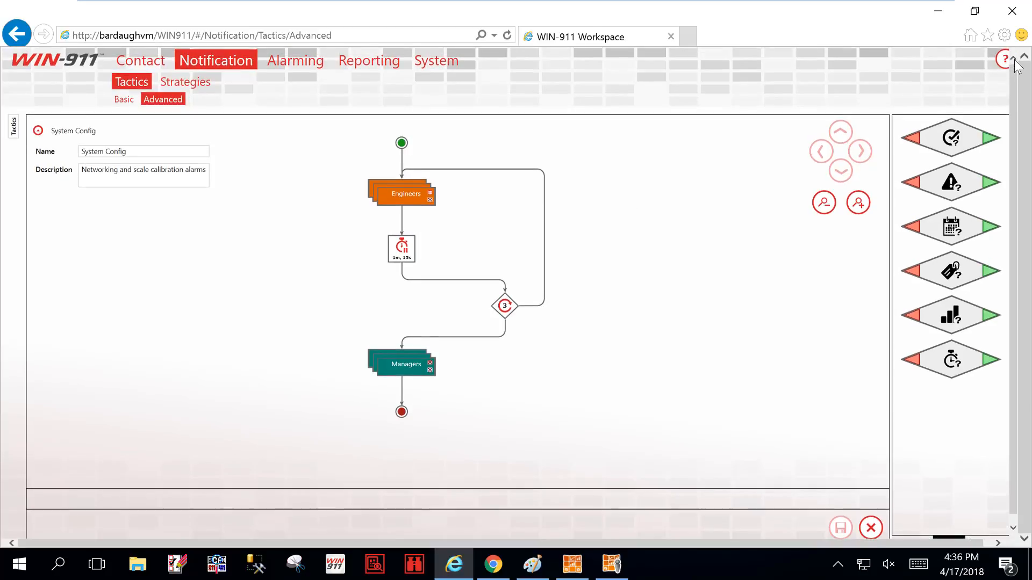
drag(823, 545, 853, 543)
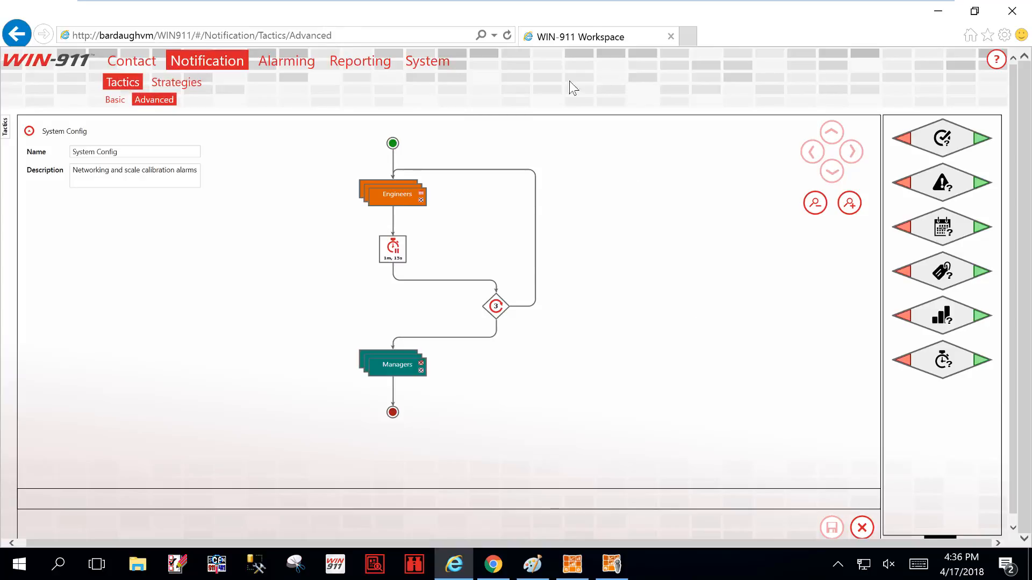
Open the Advanced Tactics help page, read the descriptions of the tactic blocks, and close the page.
click(994, 61)
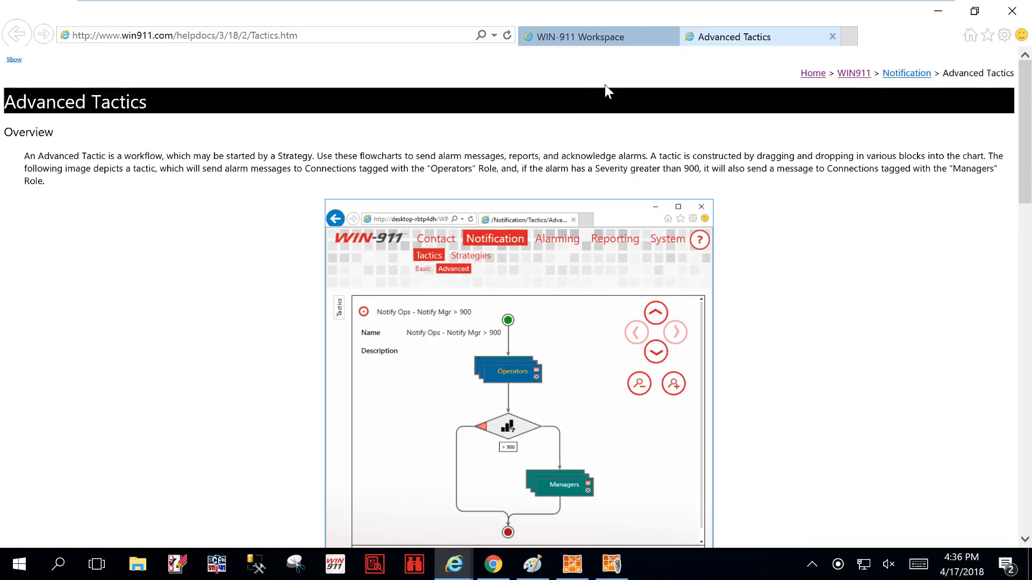
click(593, 39)
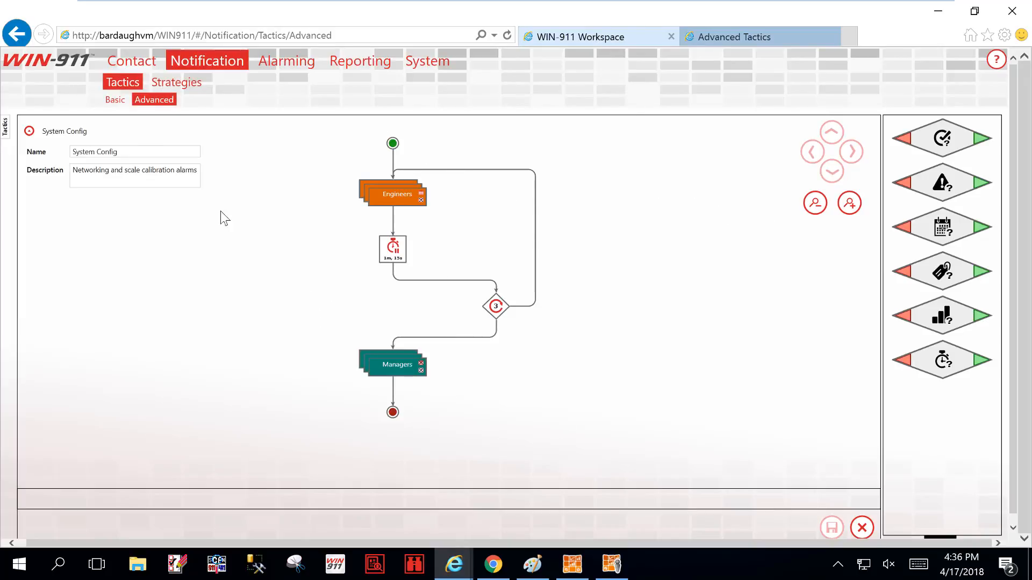
click(744, 34)
scroll(307, 250, down, 15)
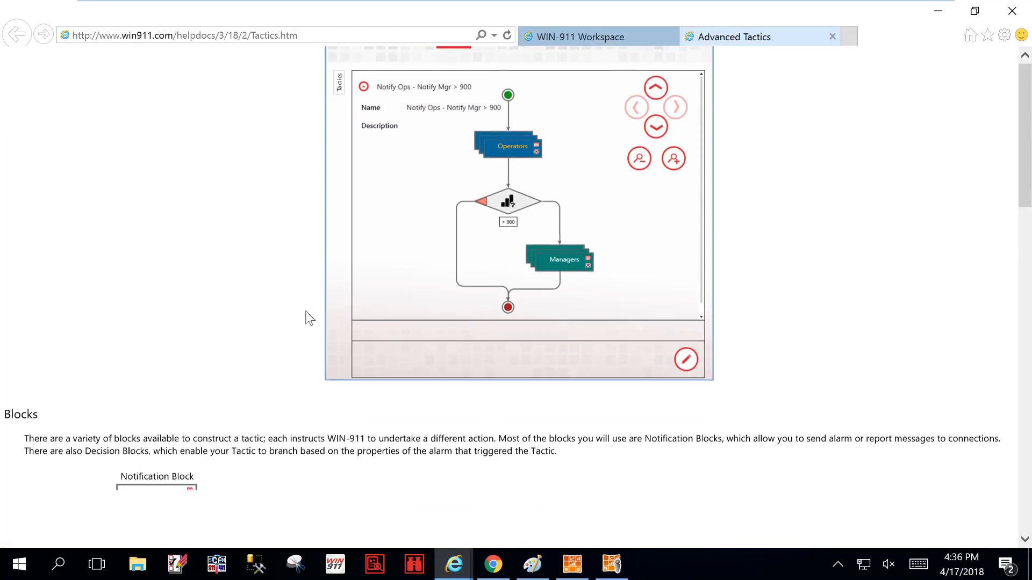
scroll(168, 64, down, 2)
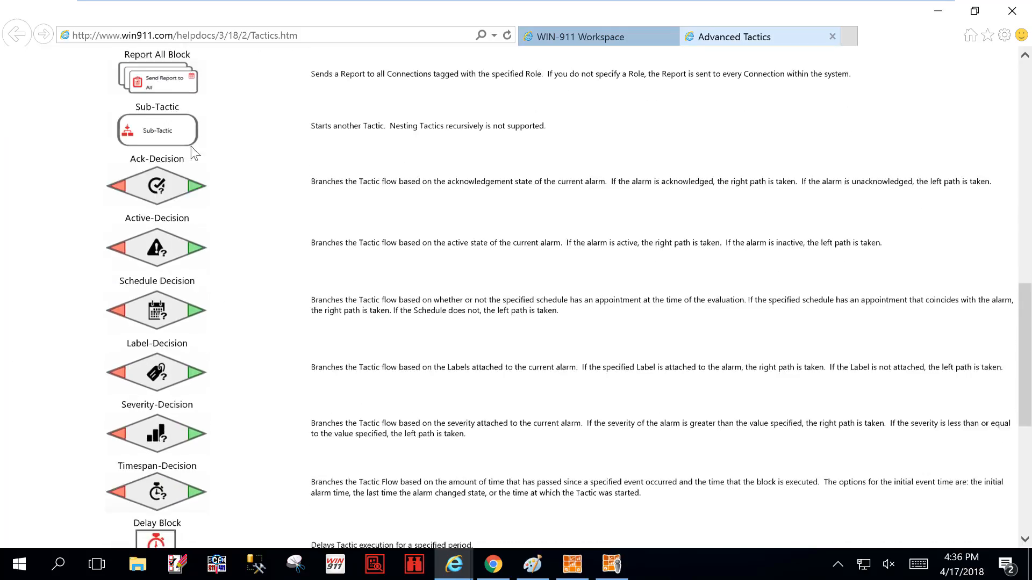
scroll(104, 213, down, 6)
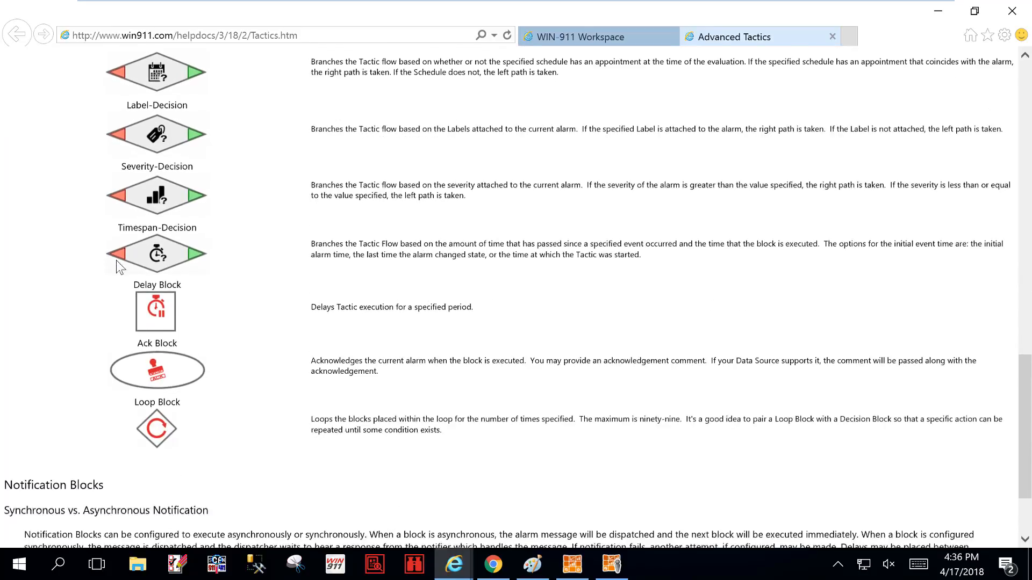
scroll(612, 172, up, 10)
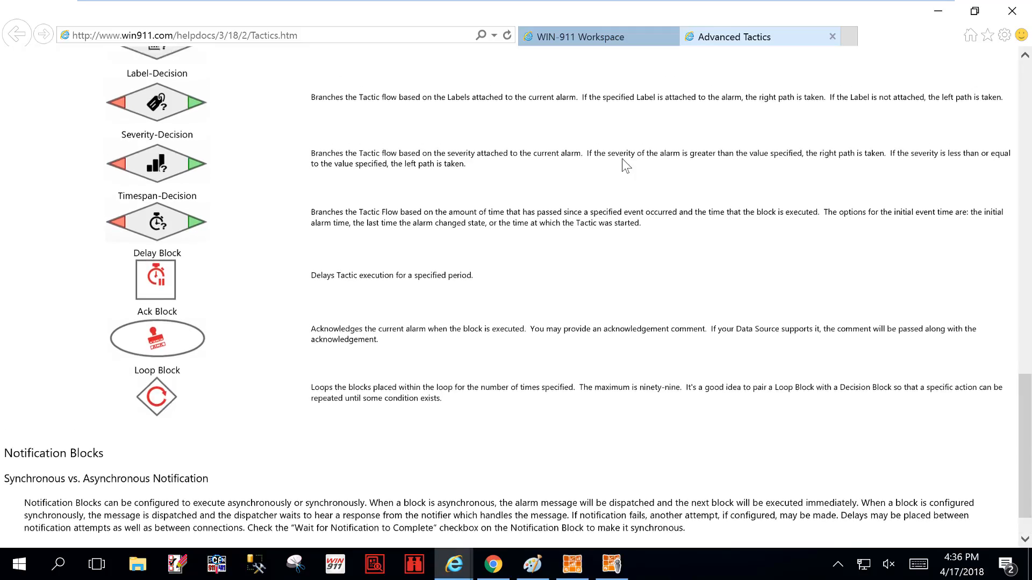
scroll(455, 180, up, 3)
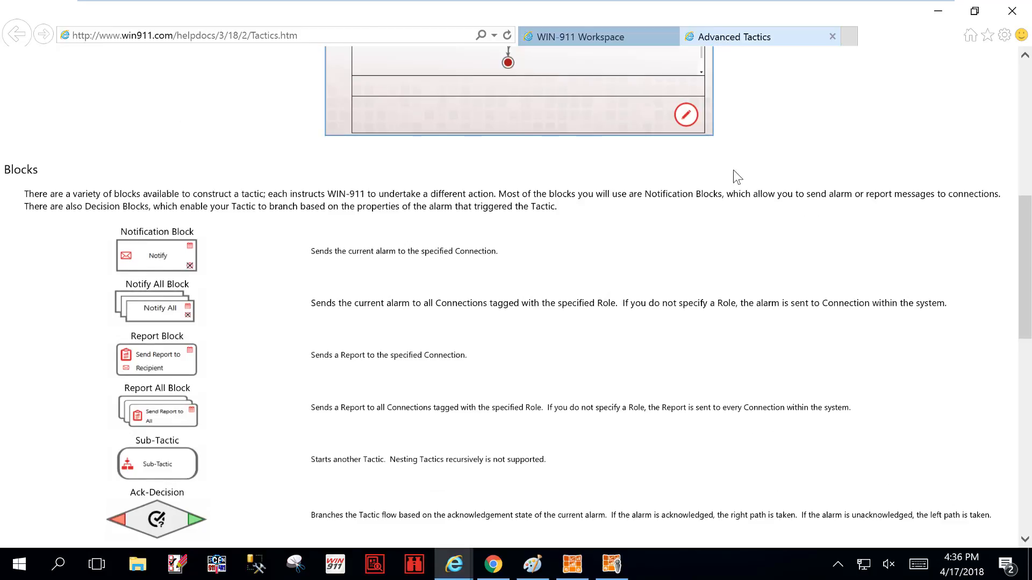
scroll(733, 175, up, 5)
click(833, 37)
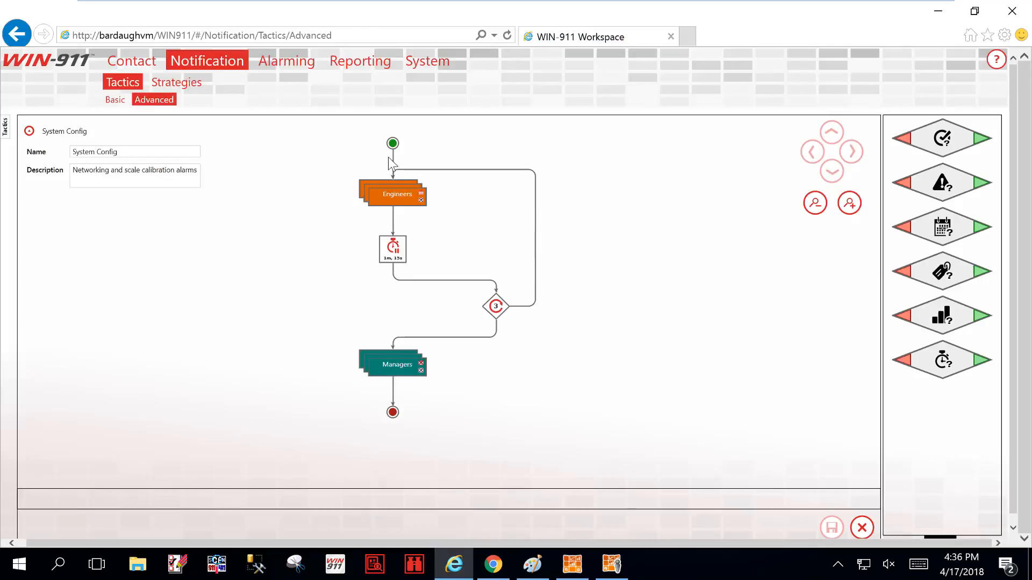
Return to the System Config advanced tactic by way of the basic tactics, and leave editing without saving.
click(114, 104)
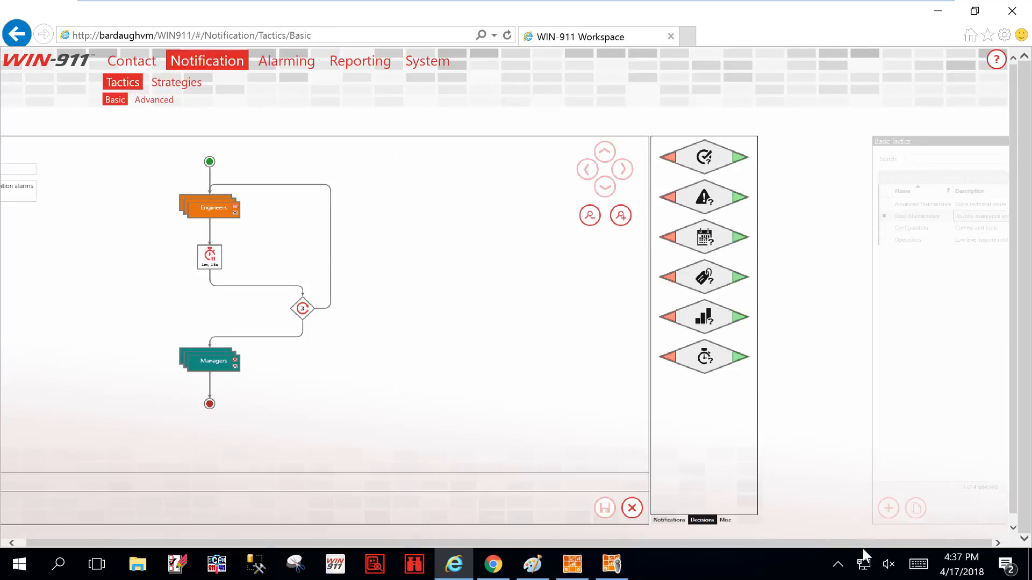
click(154, 100)
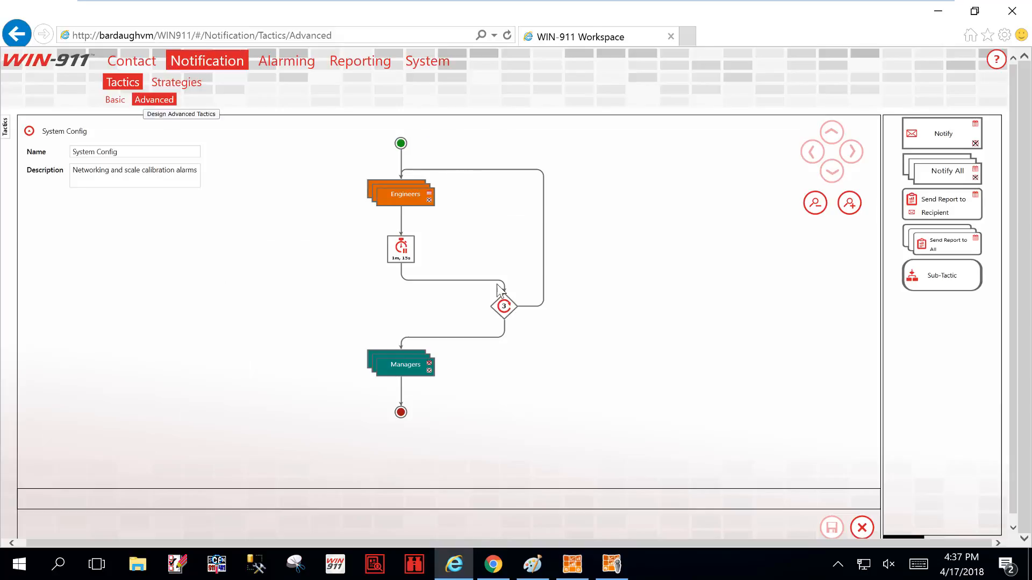
click(865, 532)
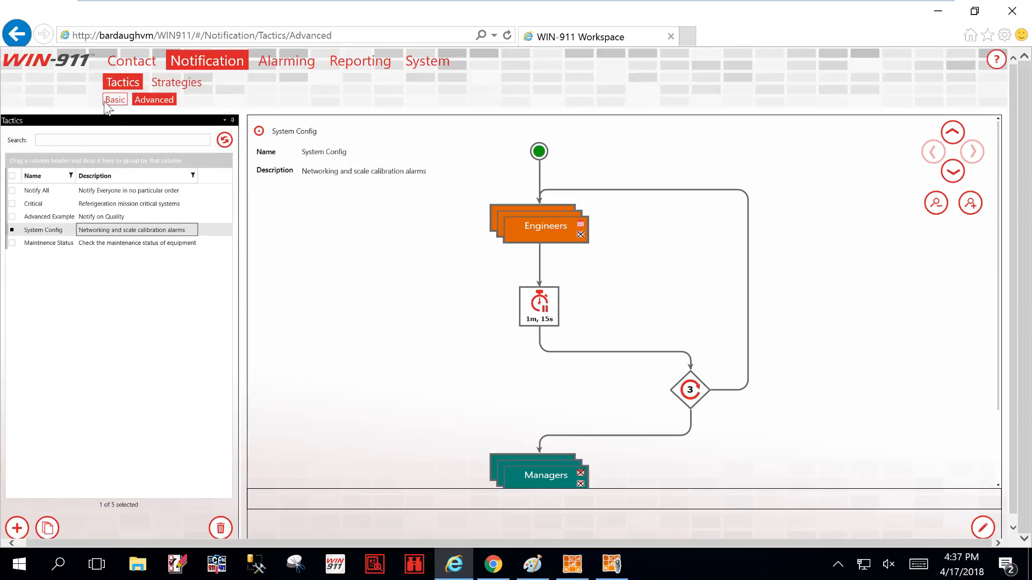
Review the start tactic, stop condition and policies of the Advanced Maintenance strategy in edit mode, and leave without saving.
click(192, 87)
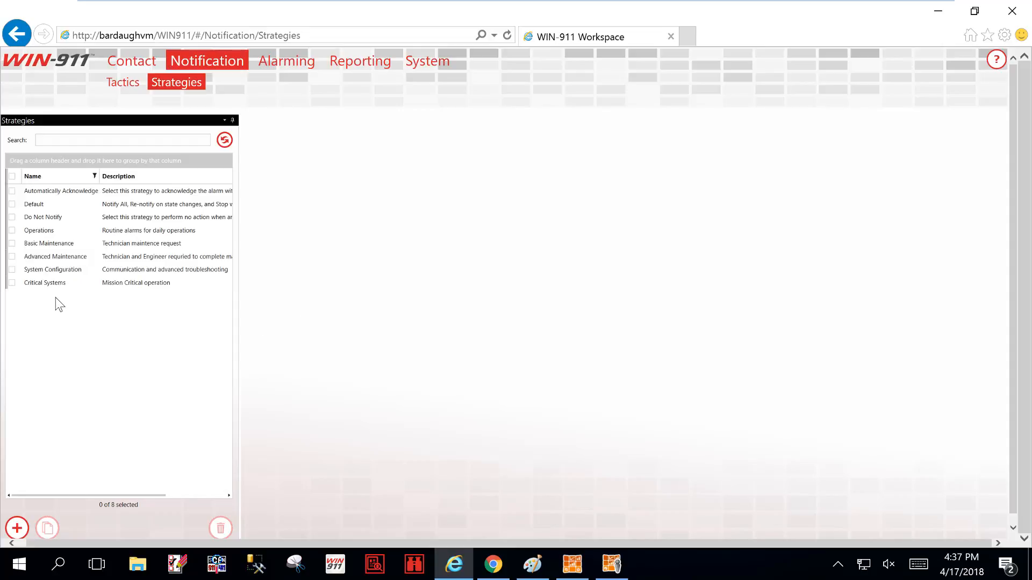
click(49, 256)
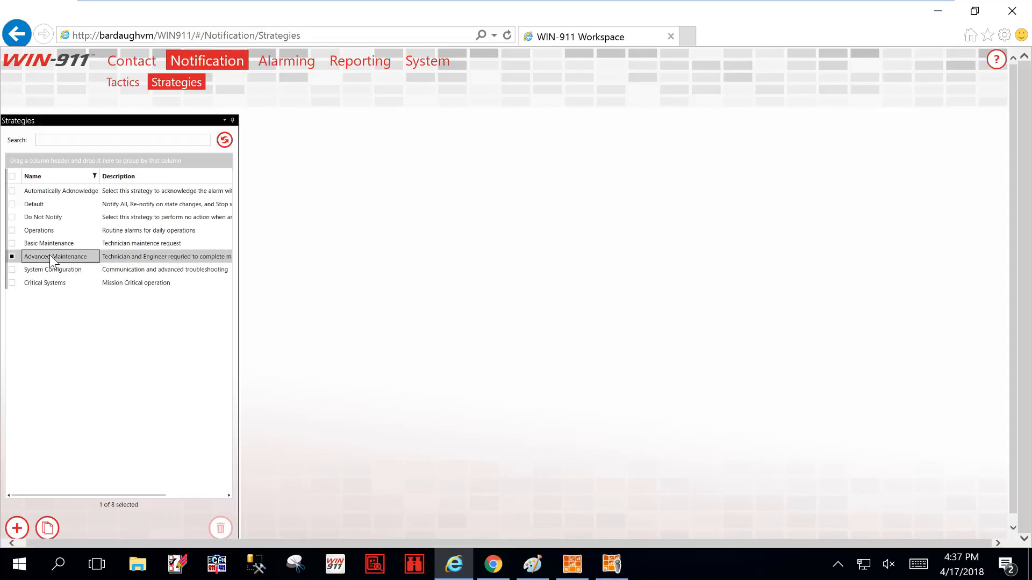
click(981, 528)
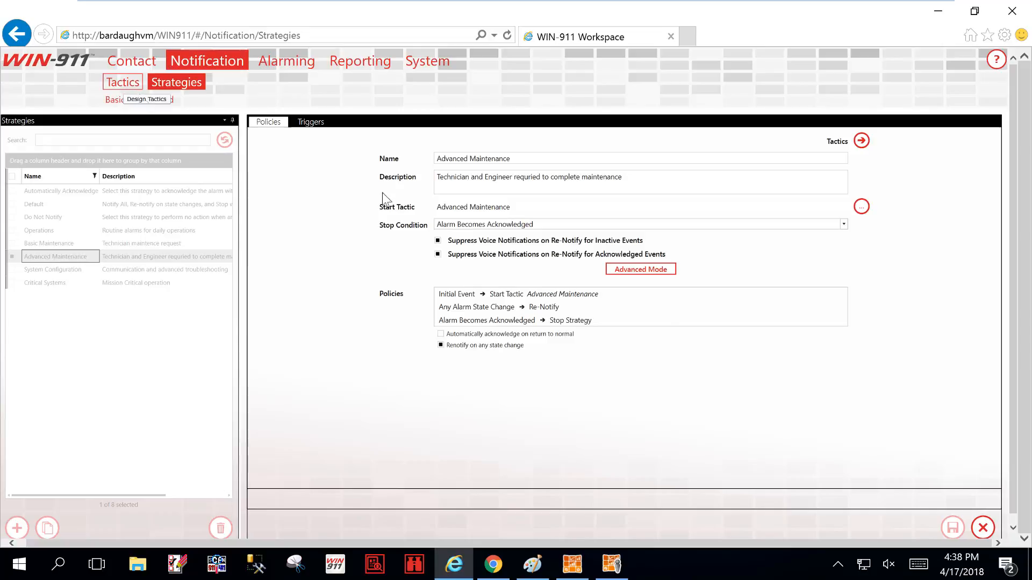
click(983, 528)
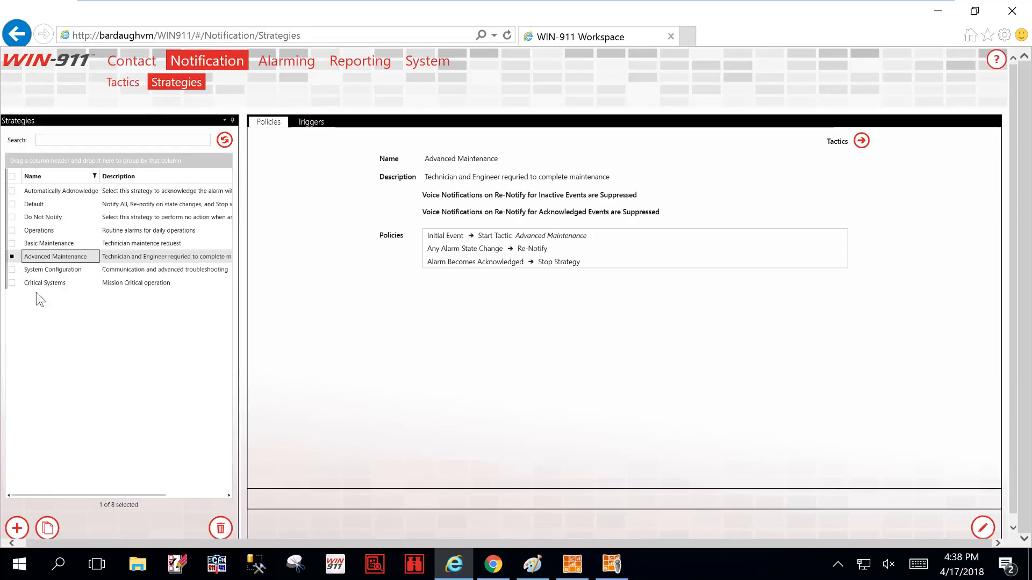
Review the System Configuration strategy's policies in edit mode, open its start tactic selection, and cancel the selection.
click(36, 268)
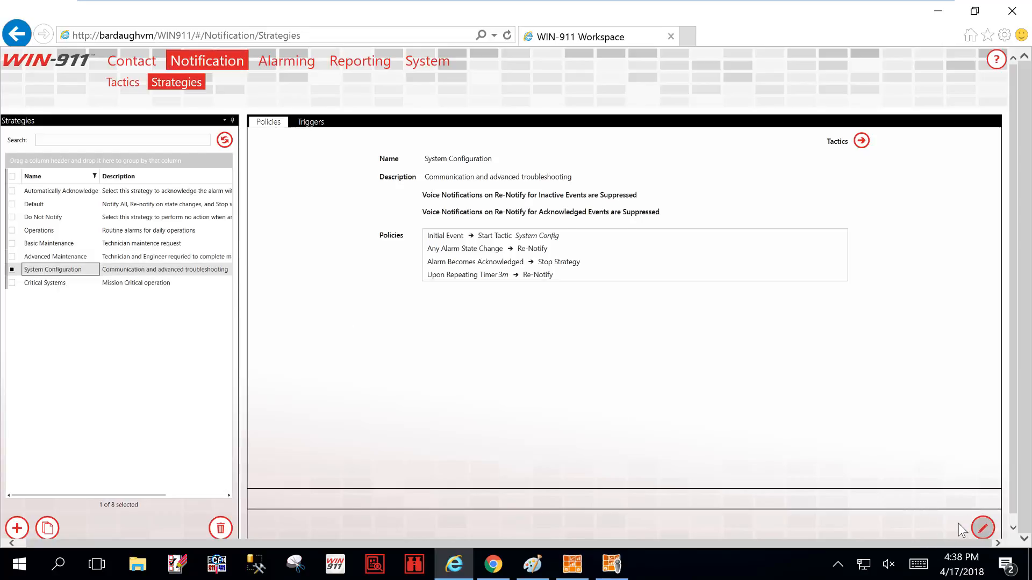
click(972, 526)
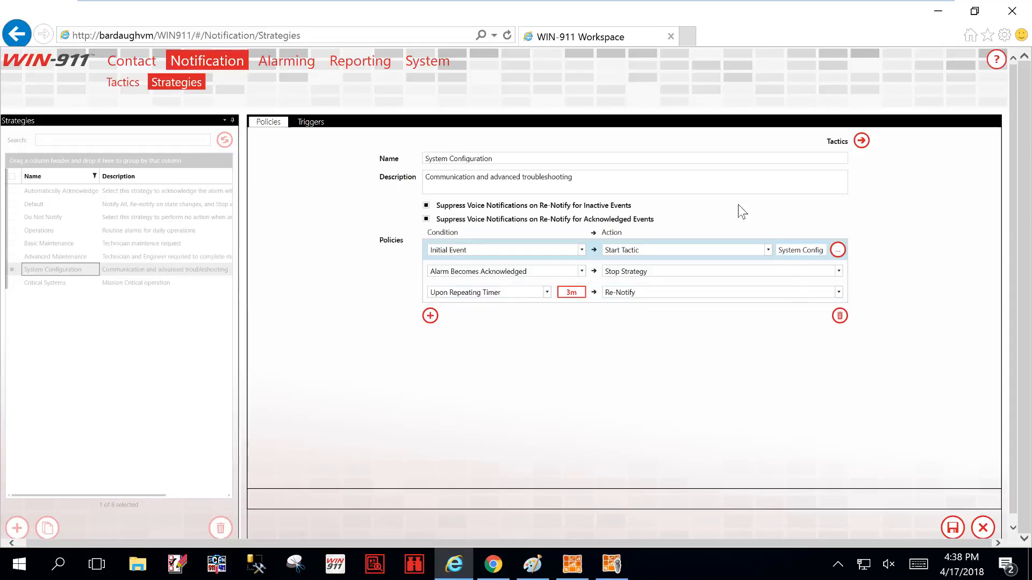
click(443, 250)
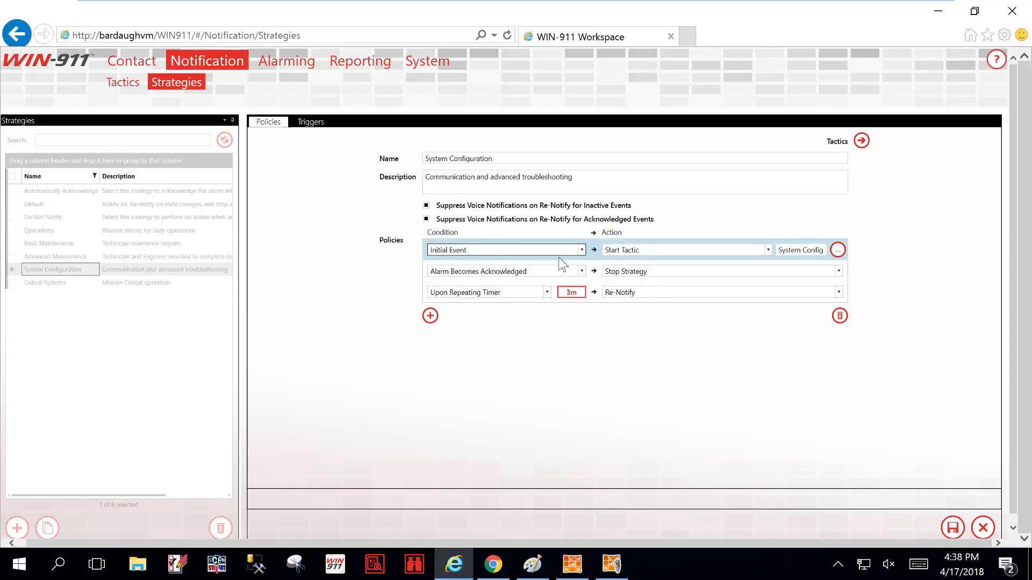
click(512, 271)
click(642, 270)
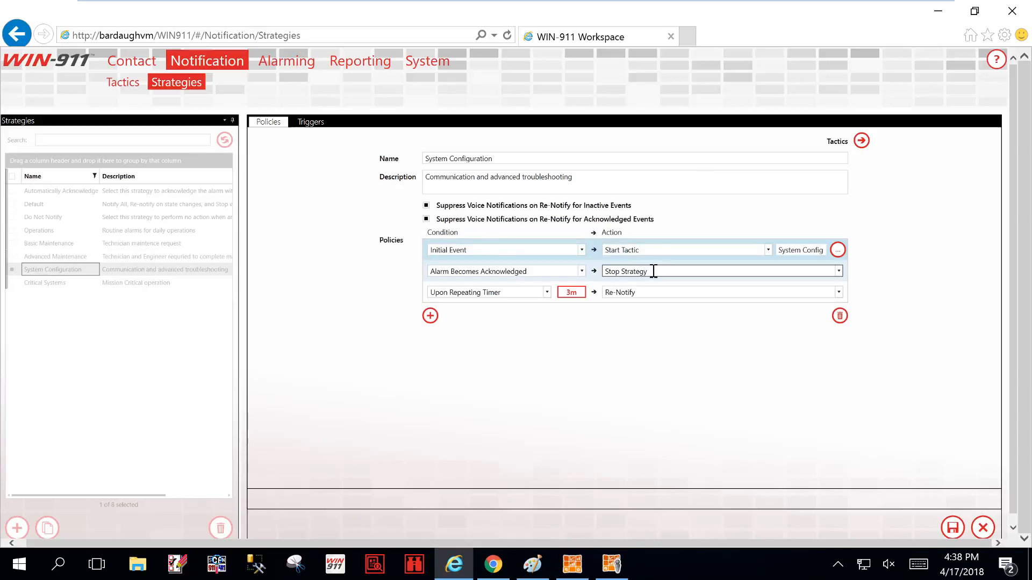
click(435, 292)
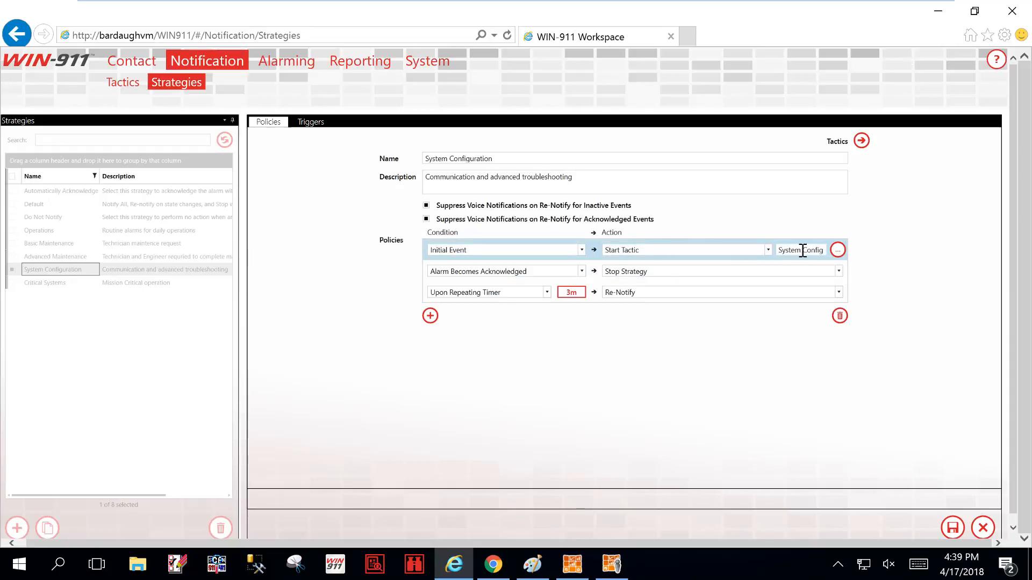
click(837, 251)
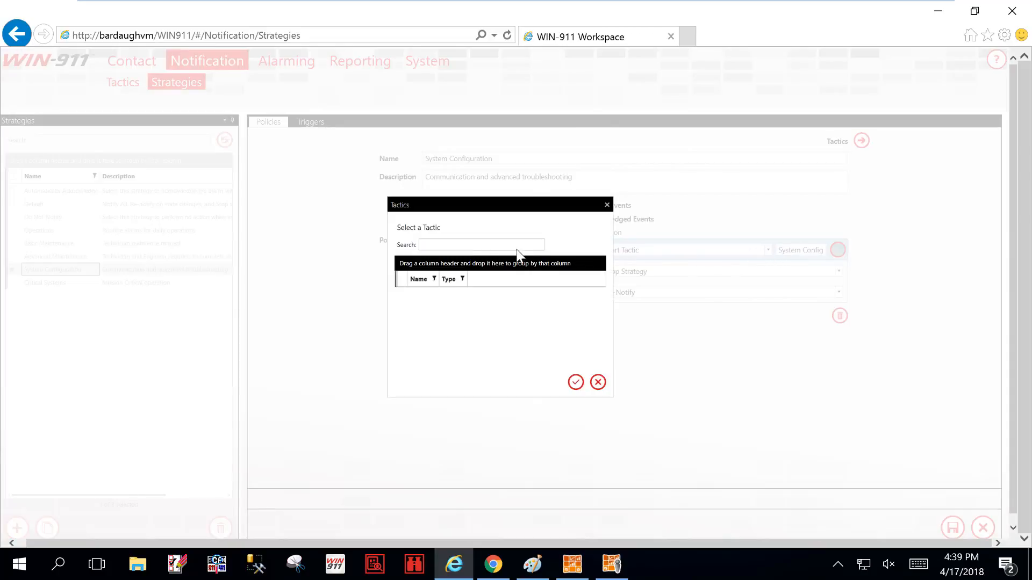
click(598, 383)
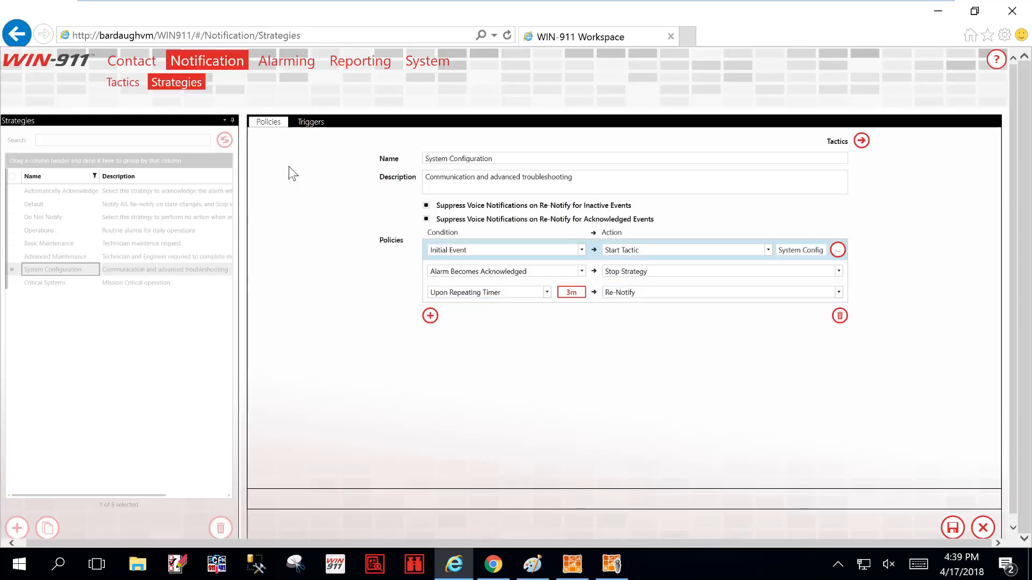
View the System Config advanced tactic's flow, return to the System Configuration strategy, and leave editing without saving.
click(123, 85)
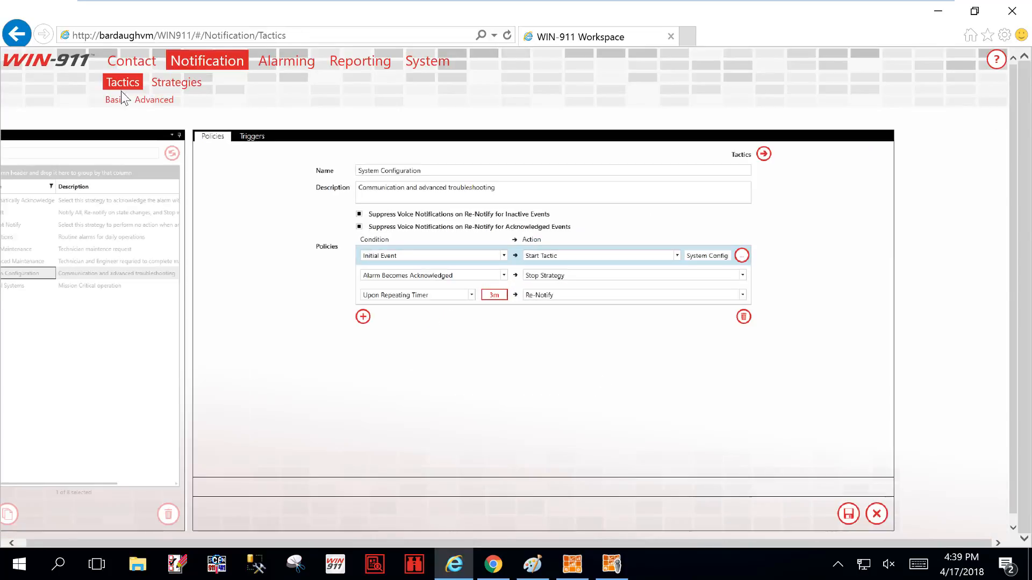
click(158, 102)
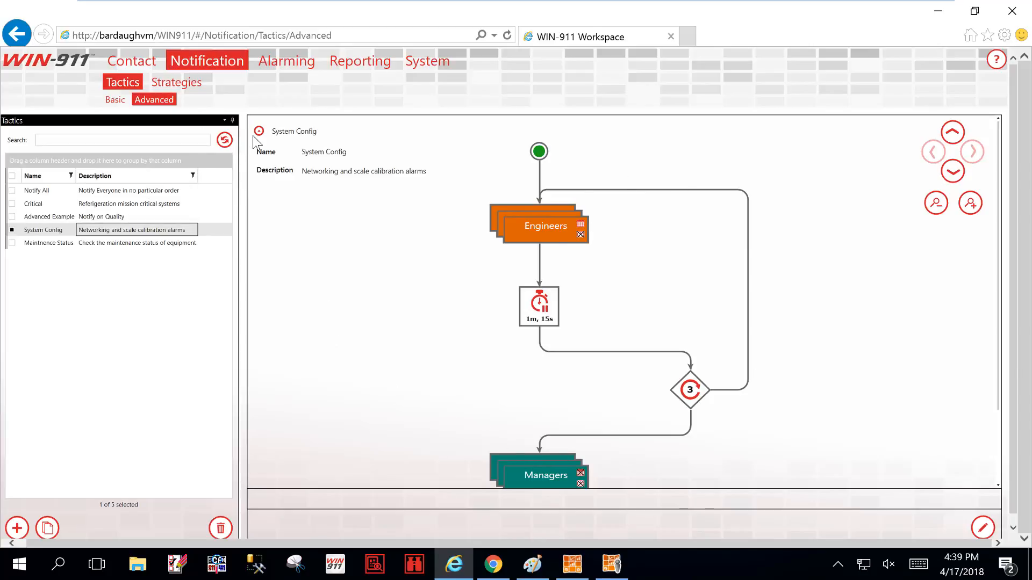
click(182, 87)
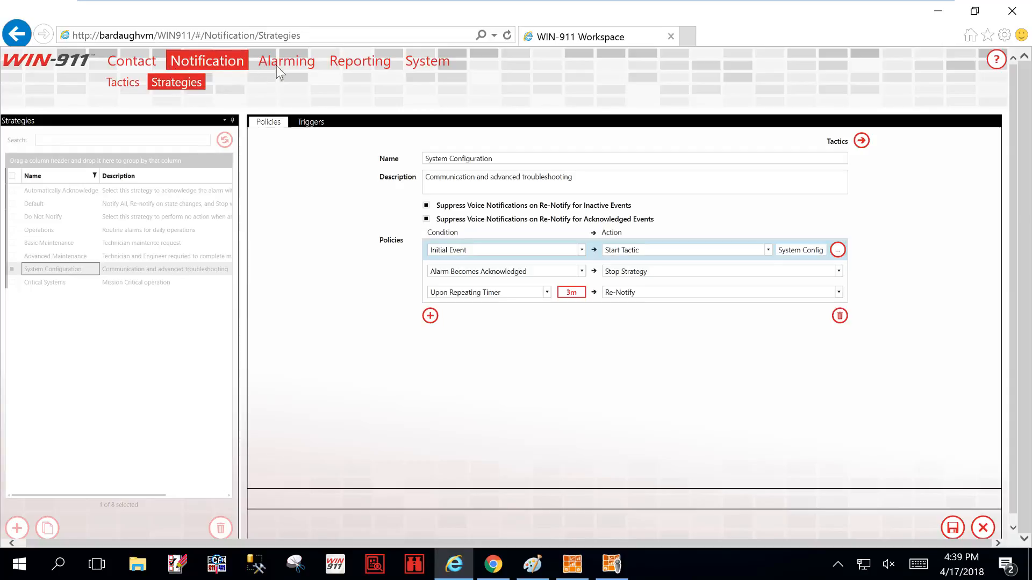
click(982, 527)
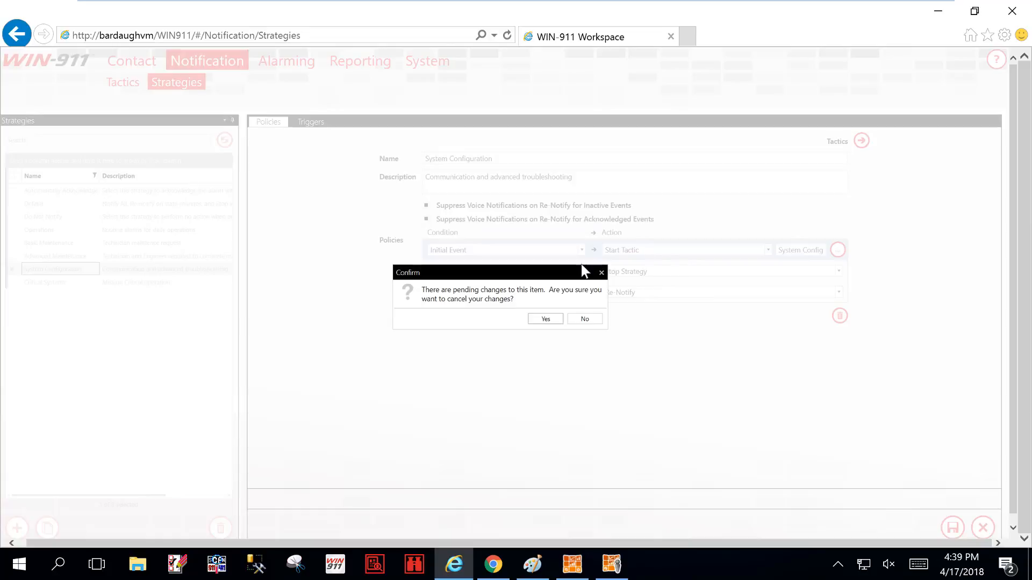
click(546, 318)
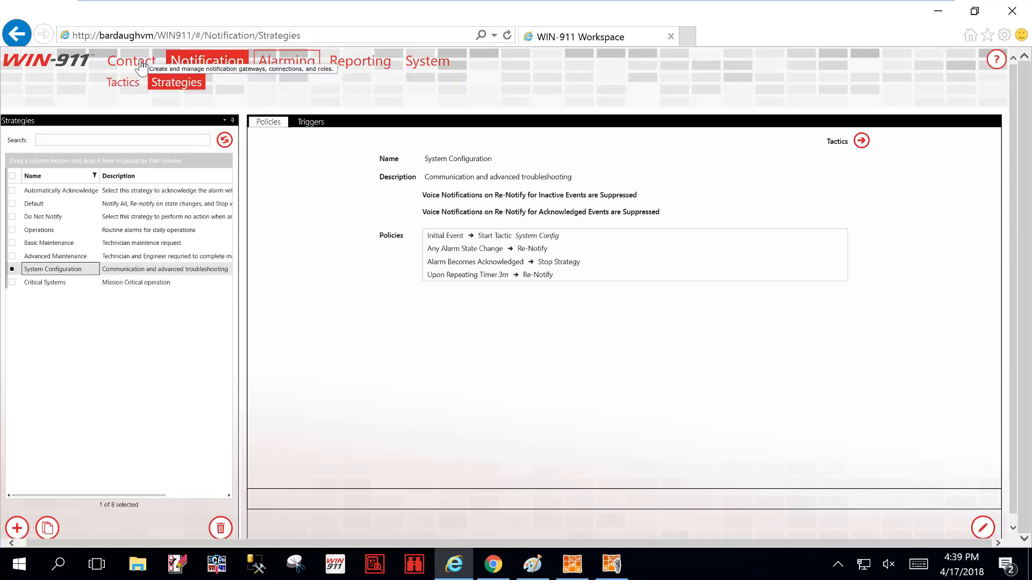
Open the iFIX alarming source for editing and read the instructions for configuring its alarm queue.
mouse_move(141, 64)
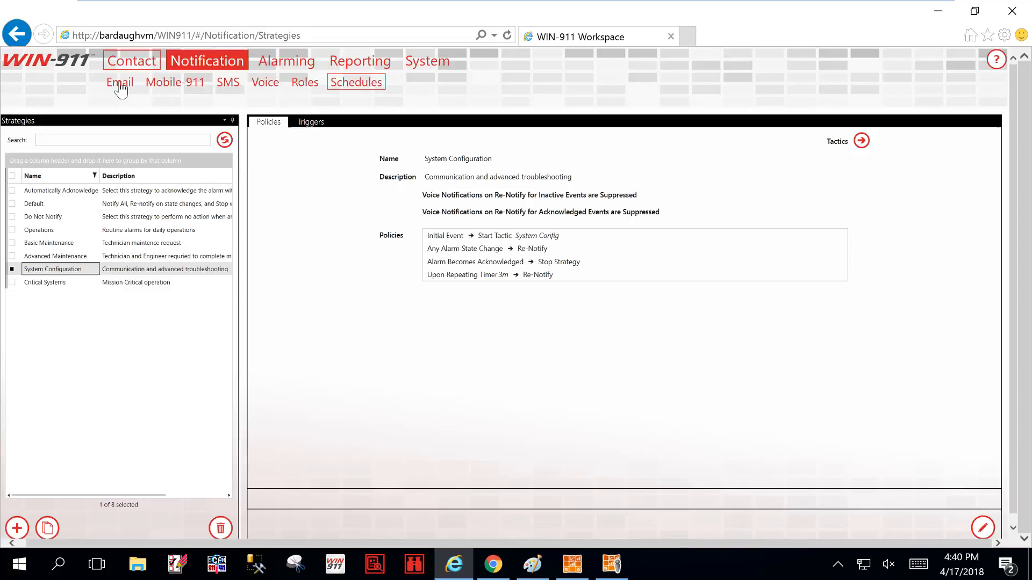
mouse_move(117, 88)
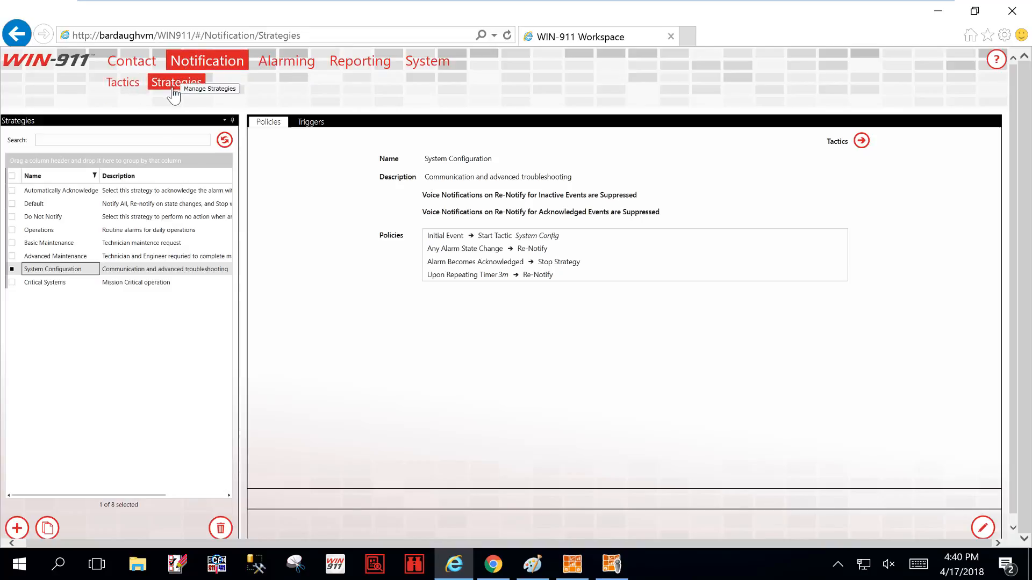
click(291, 64)
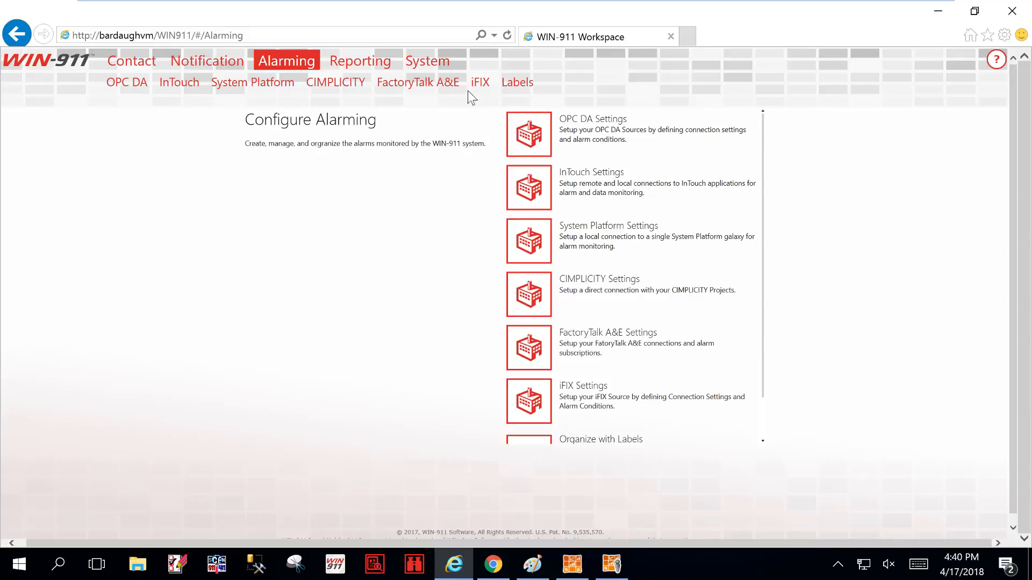
click(488, 90)
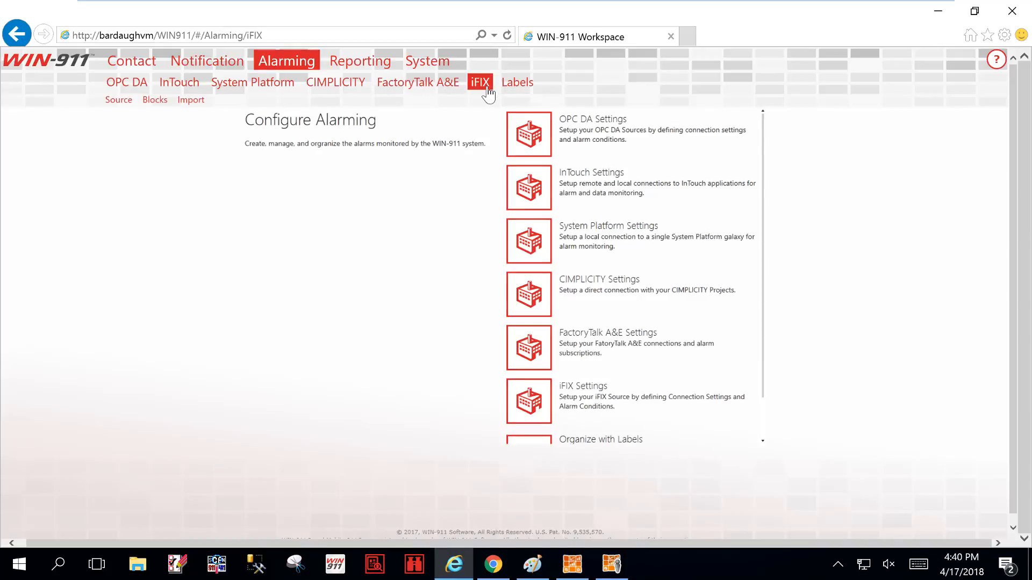
click(125, 103)
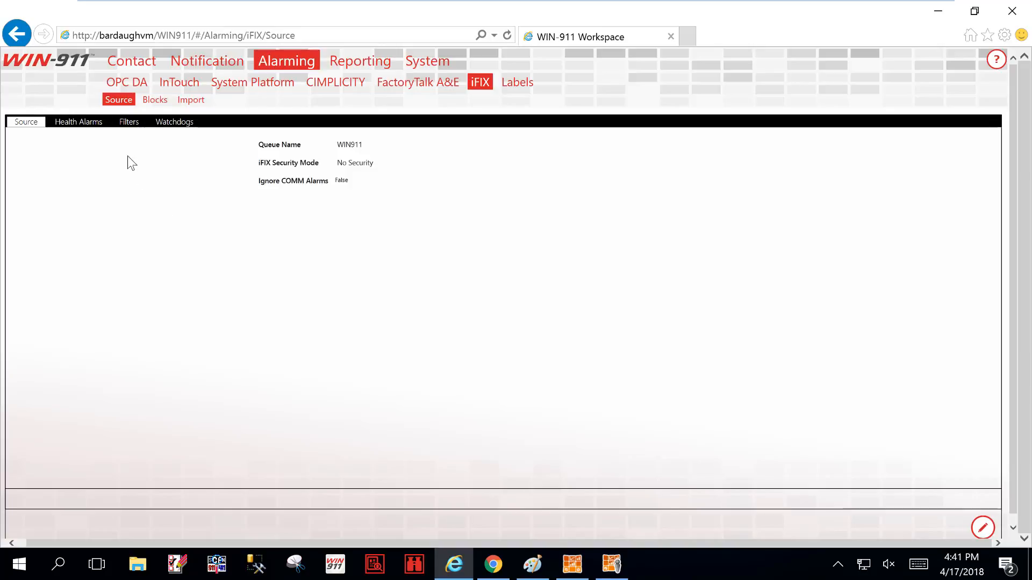
click(983, 529)
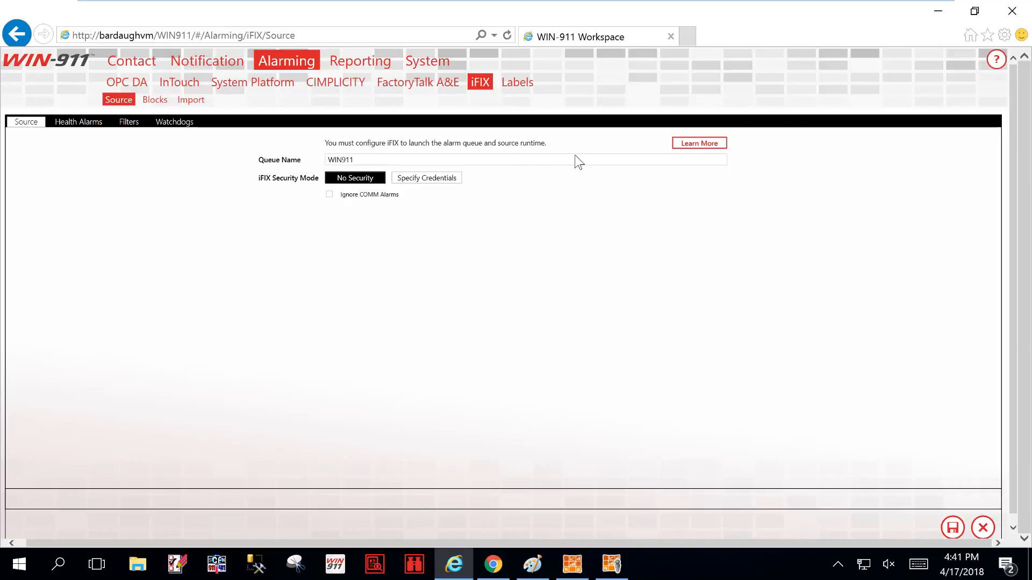
click(701, 144)
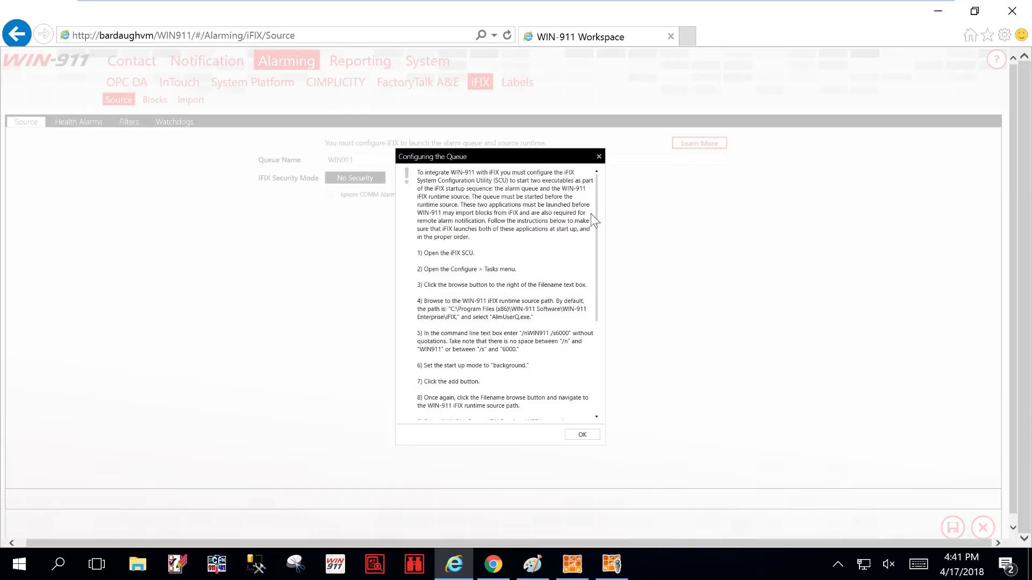
drag(594, 189, 596, 167)
click(598, 156)
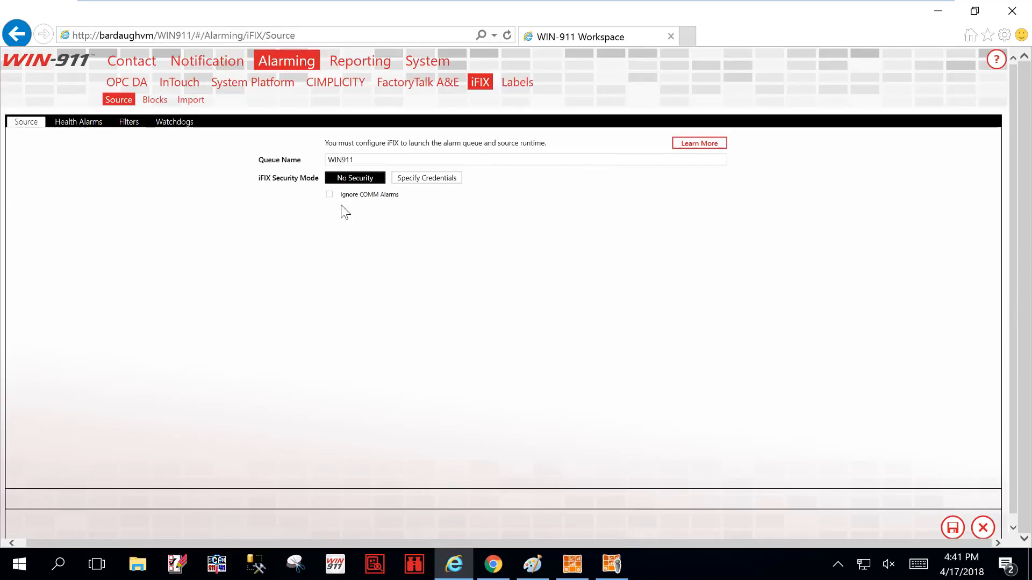
Inspect the iFIX source's health alarms, the fields of a new watchdog, and the details of the first Specific Areas filter.
click(65, 125)
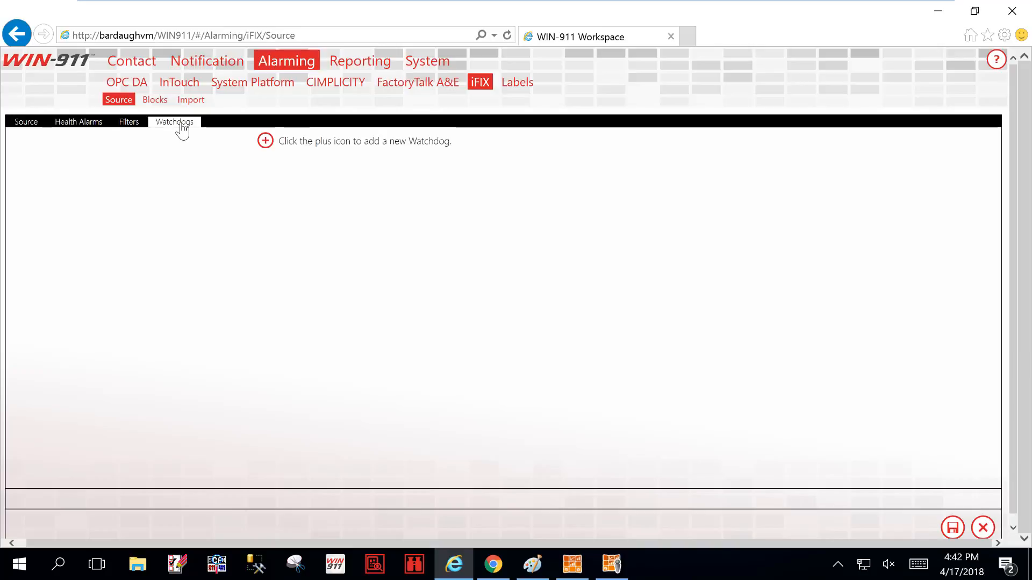
click(269, 149)
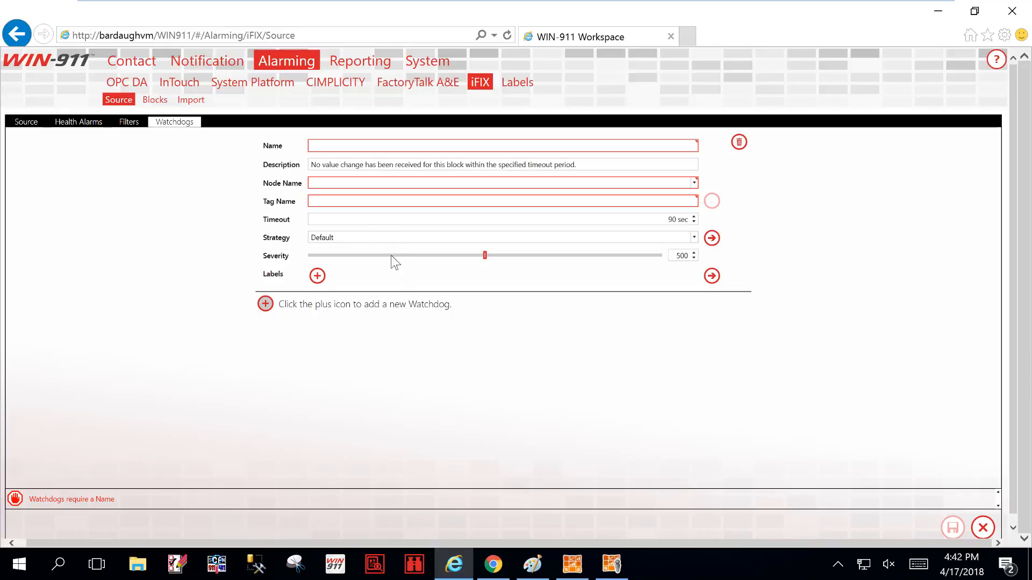
click(131, 123)
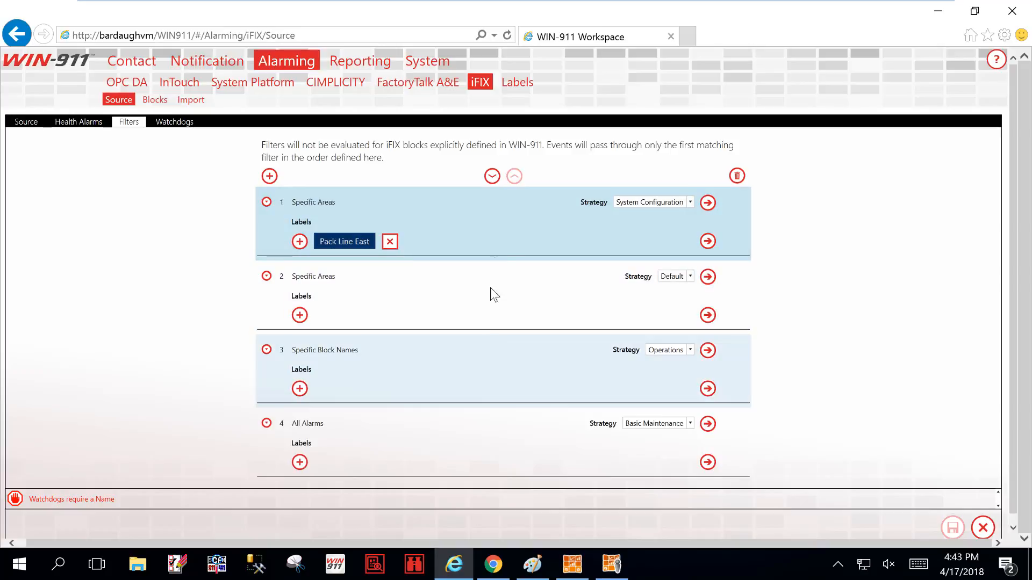
click(266, 203)
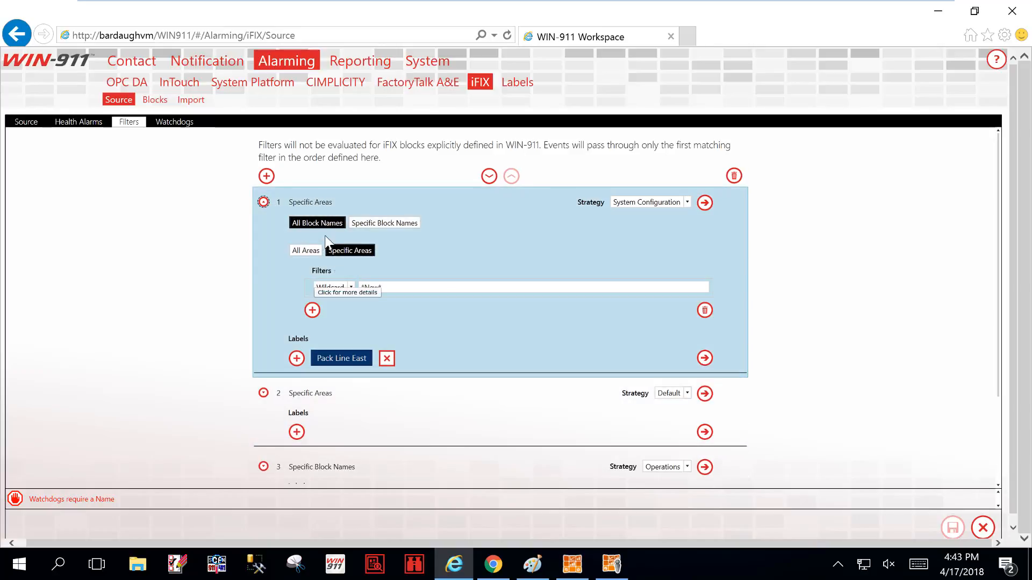
click(434, 317)
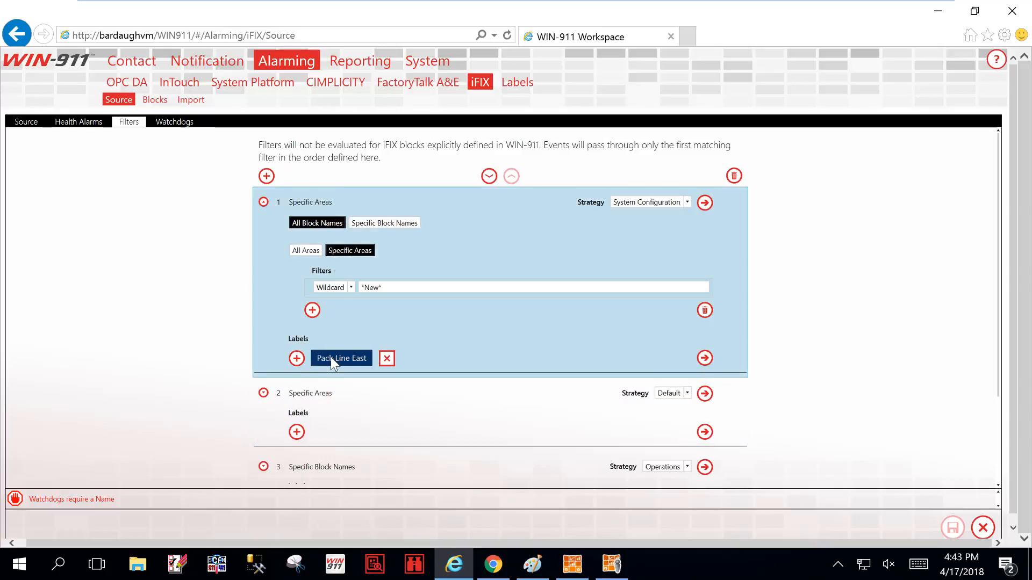
Review the list of alarm labels and the list of defined iFIX blocks.
click(517, 82)
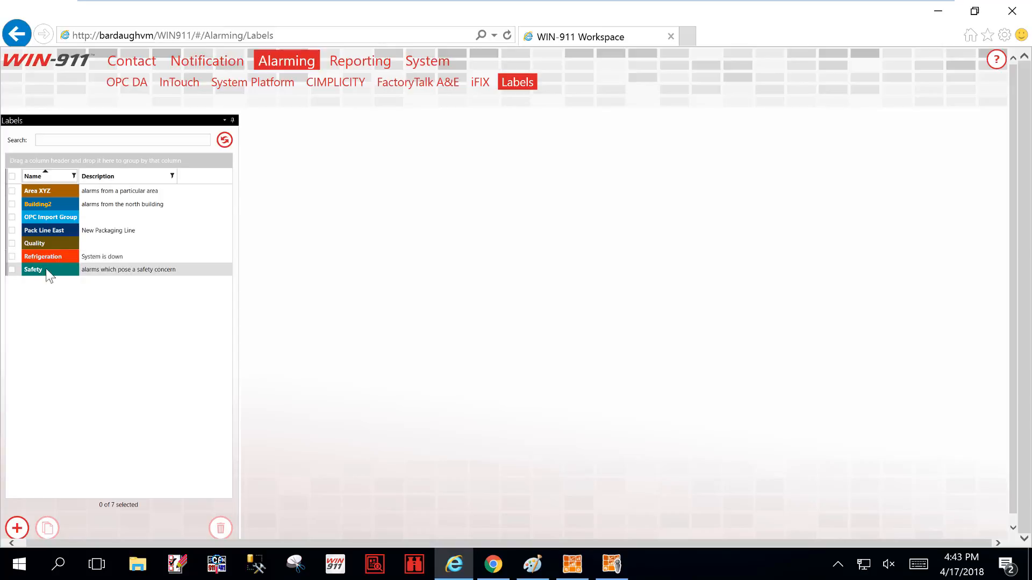
mouse_move(480, 91)
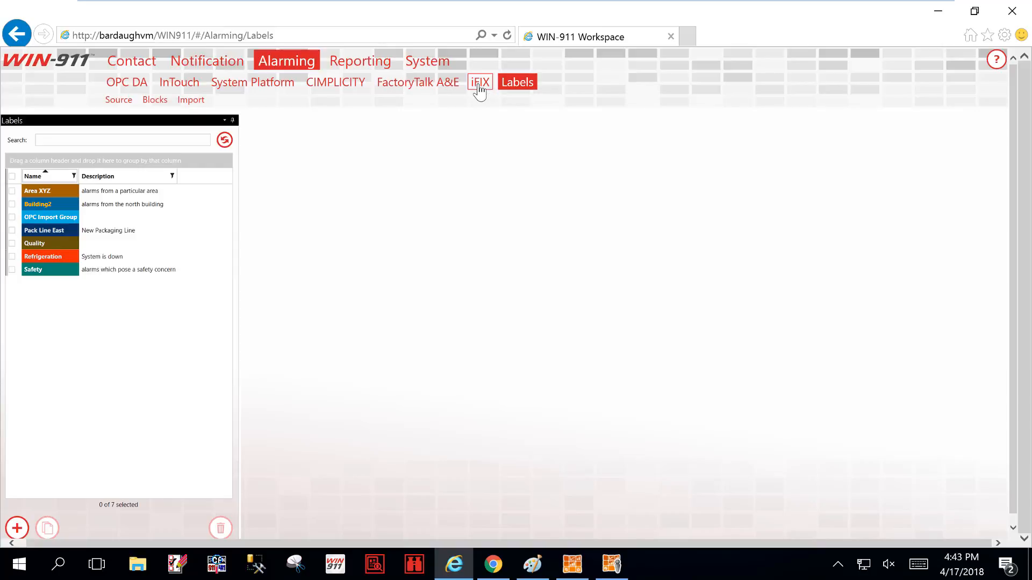
click(477, 87)
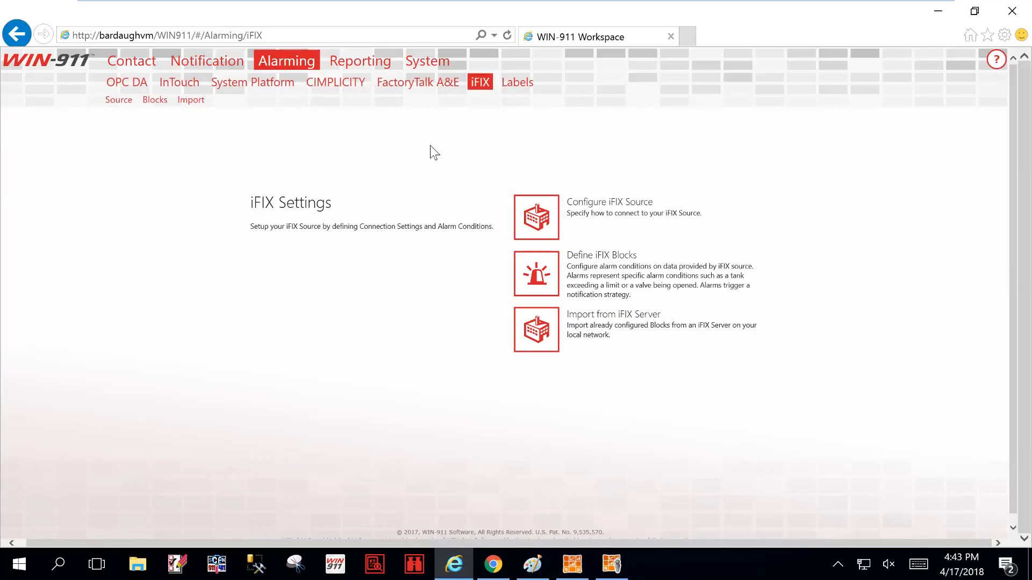
click(164, 100)
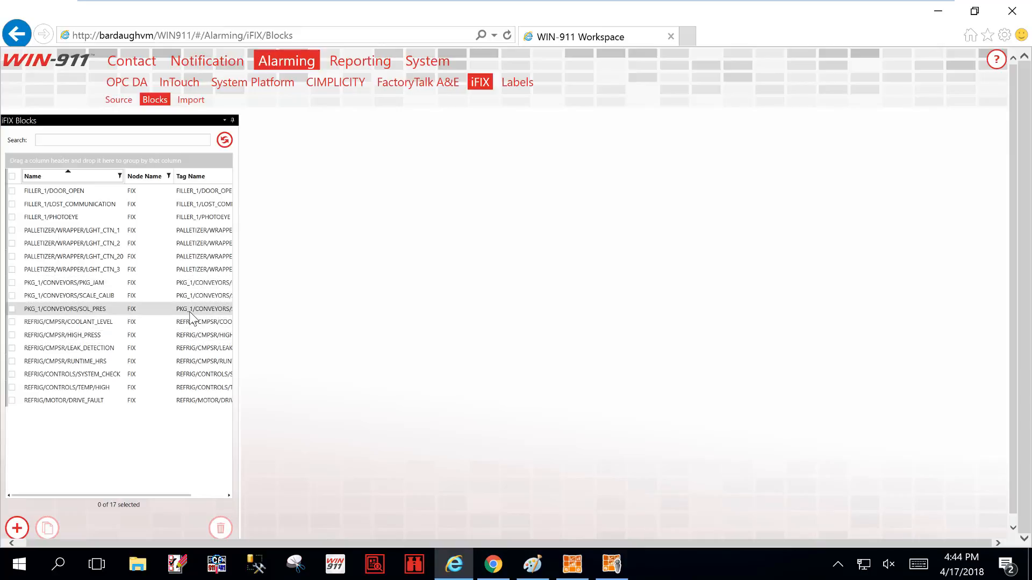
Load importable iFIX blocks from the specific logical node FIX, including Block Type, Alarm Enabled, Description and Priority information.
click(191, 101)
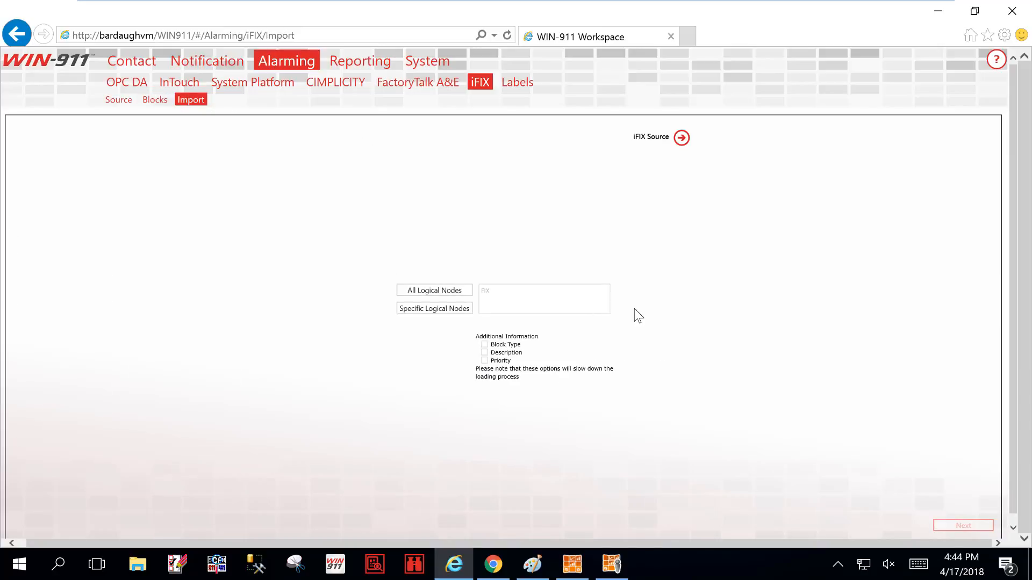
click(450, 310)
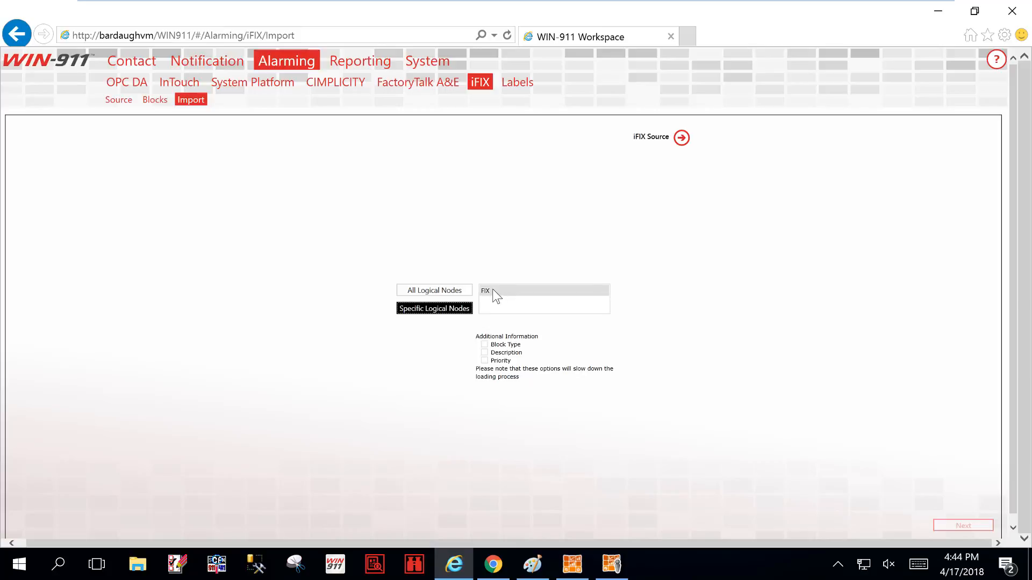
click(484, 344)
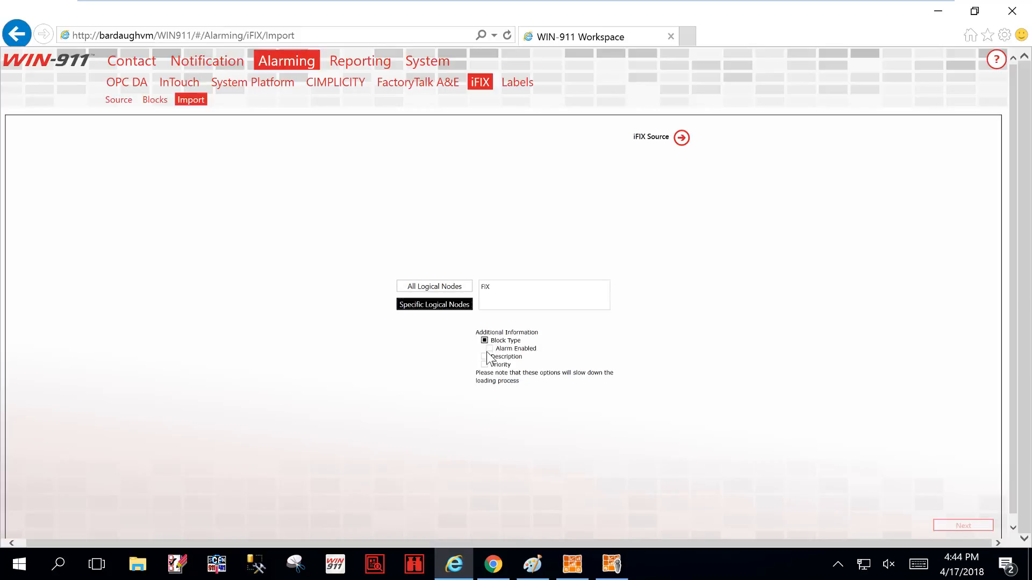
click(490, 348)
click(484, 364)
click(484, 357)
click(488, 288)
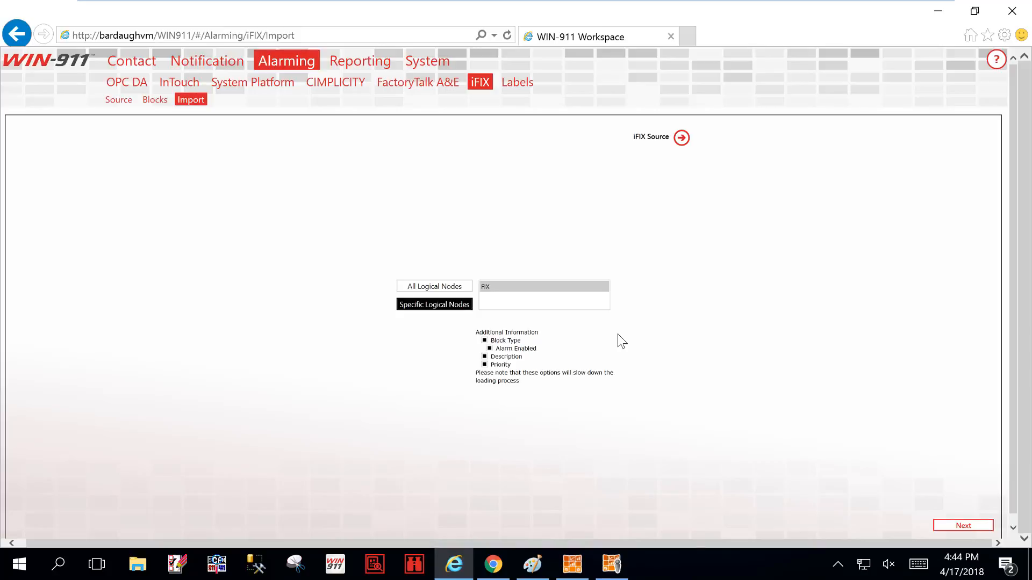
click(935, 521)
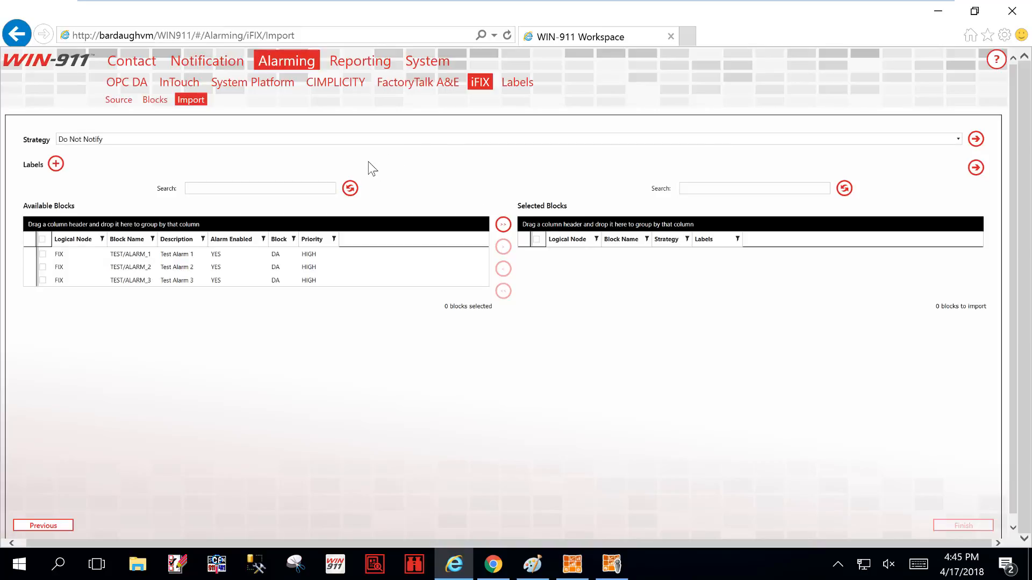
Select the available blocks TEST/ALARM_1 and TEST/ALARM_2 and choose the Quality label for them.
click(42, 255)
click(43, 267)
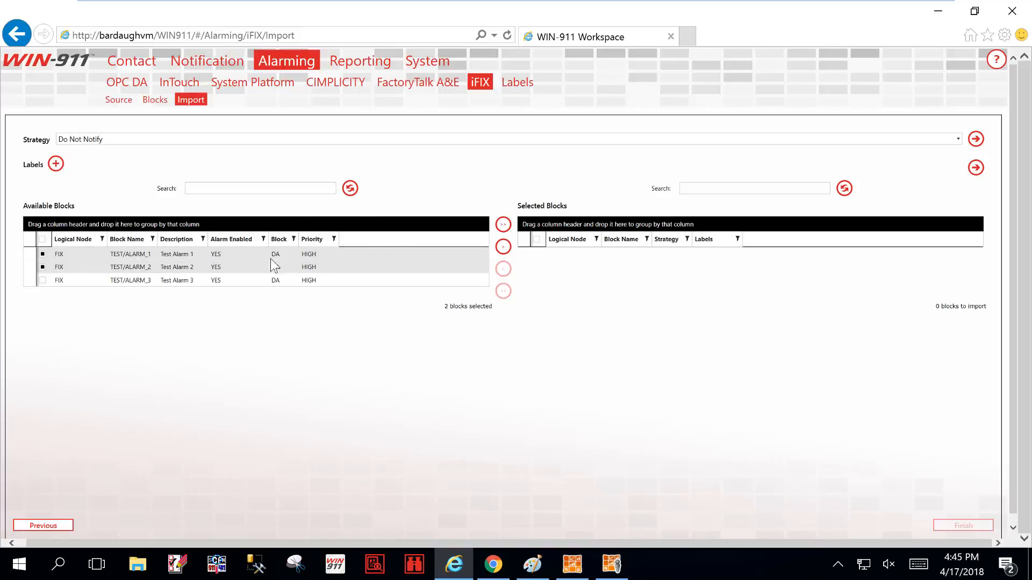
click(56, 164)
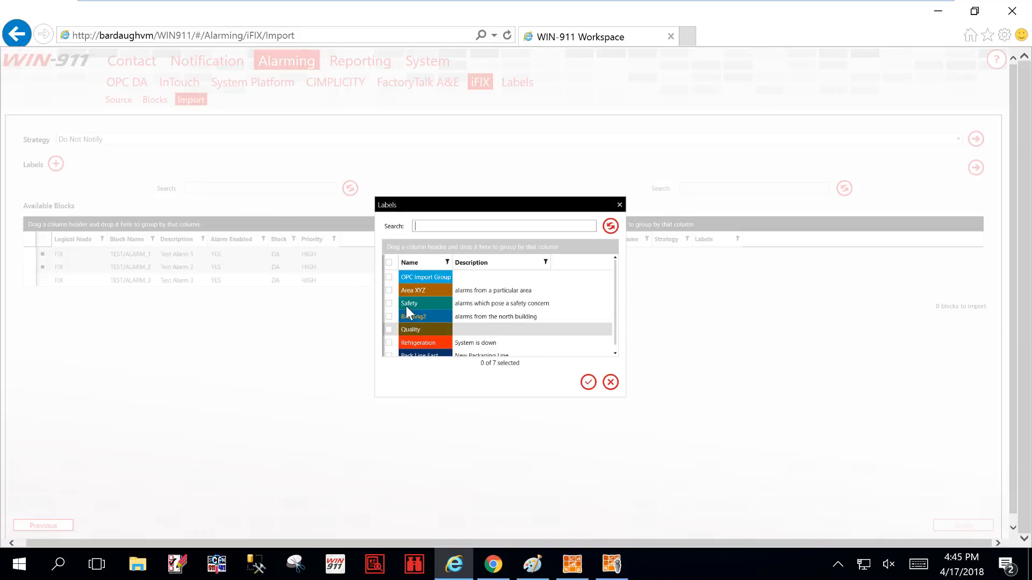
click(389, 329)
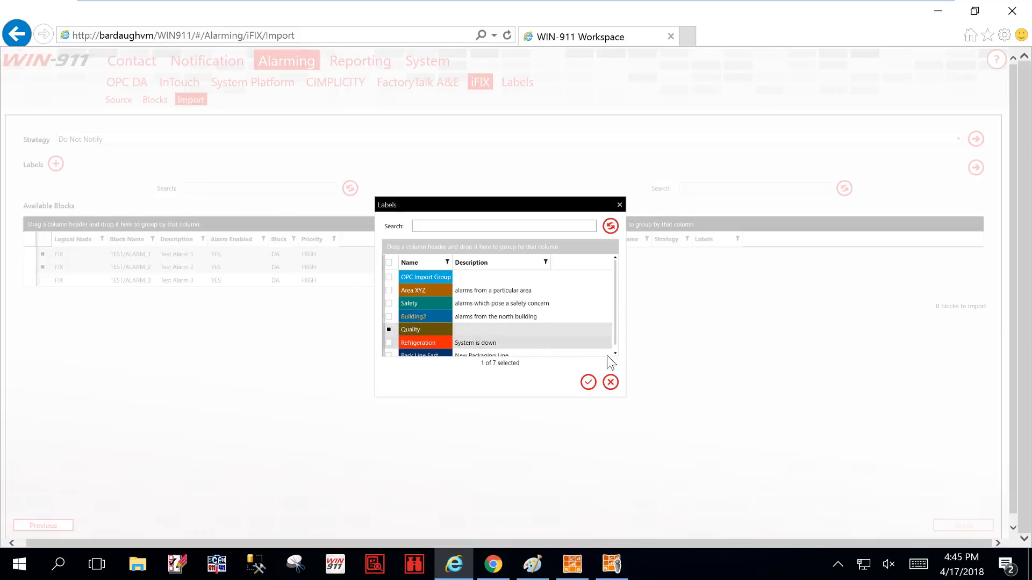
click(588, 382)
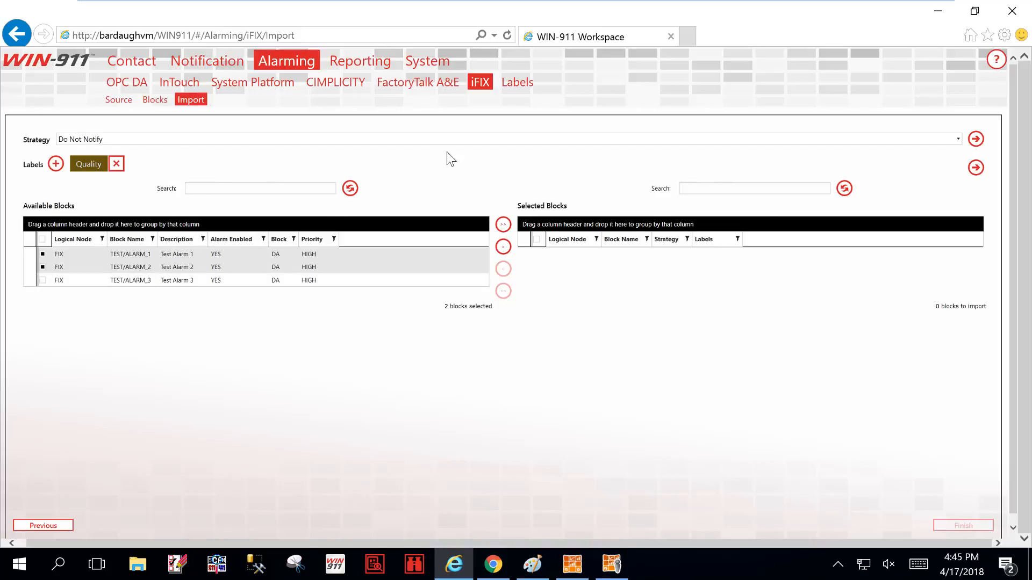
Import the selected blocks with the Advanced Maintenance strategy, and open the list of iFIX blocks.
click(953, 139)
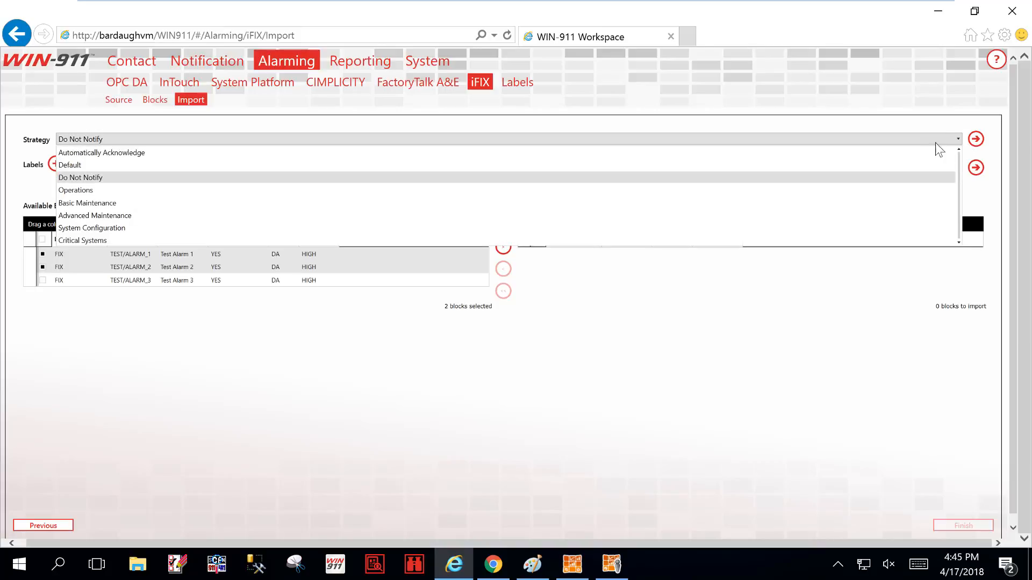
click(649, 216)
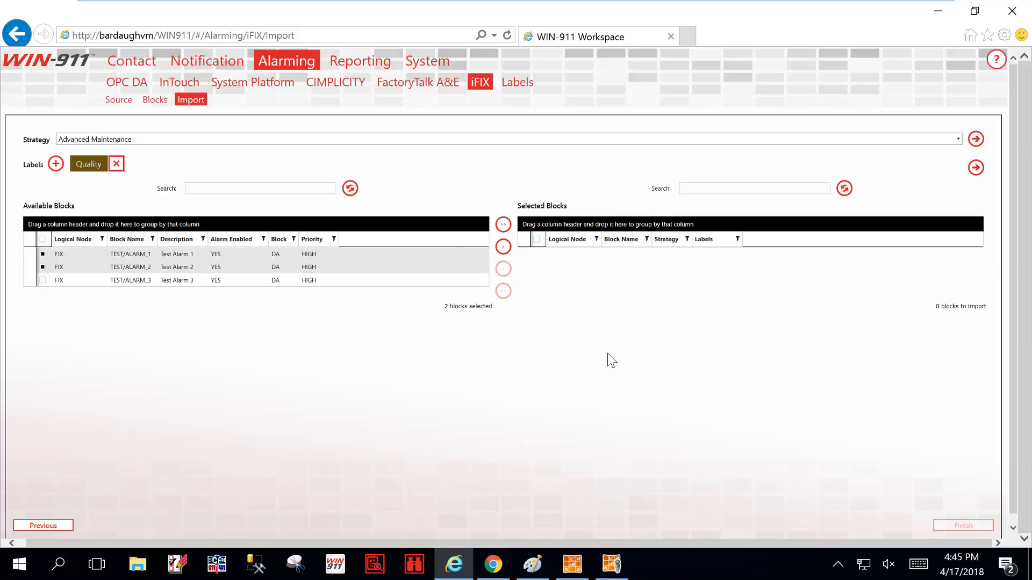
click(502, 247)
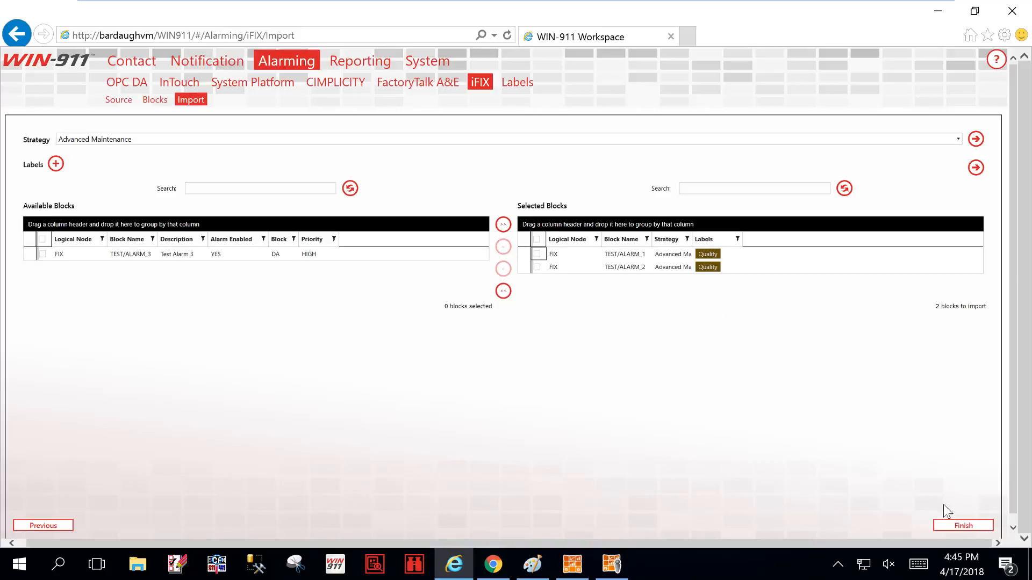
click(961, 525)
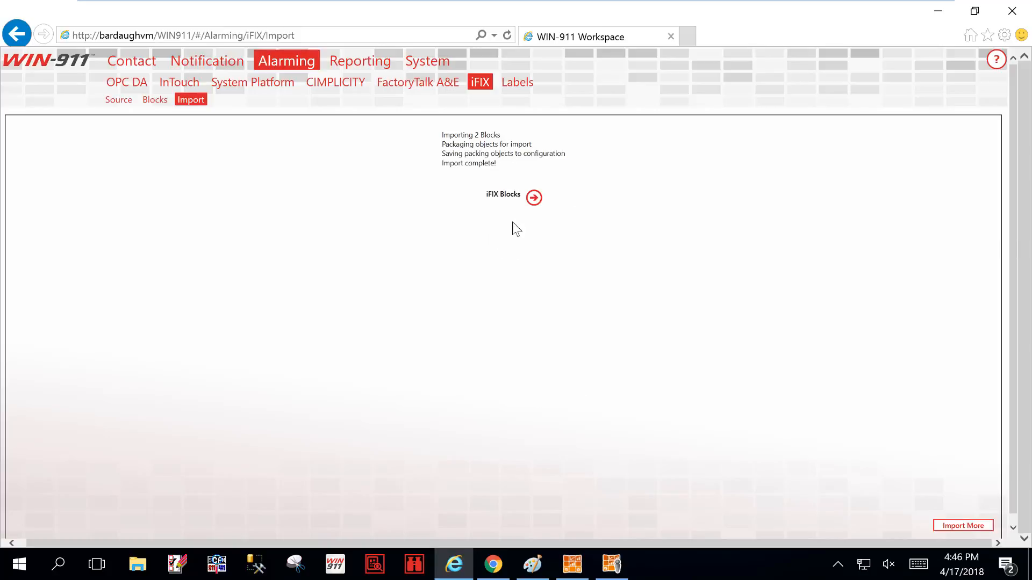
click(533, 198)
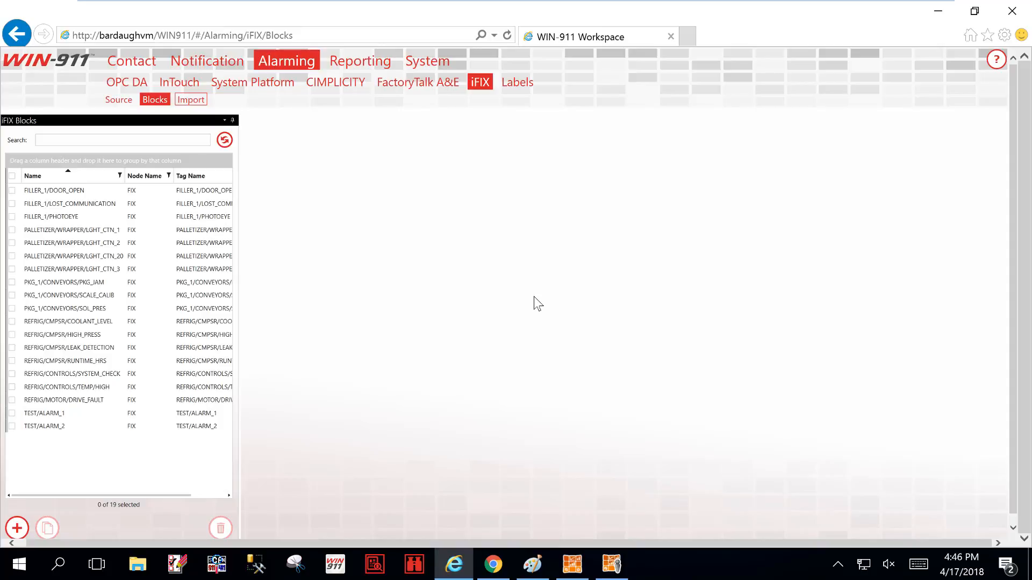
Switch to the iFIX WorkSpace demo picture and trigger the Runtime Hrs and Coolant Level alarms.
click(491, 570)
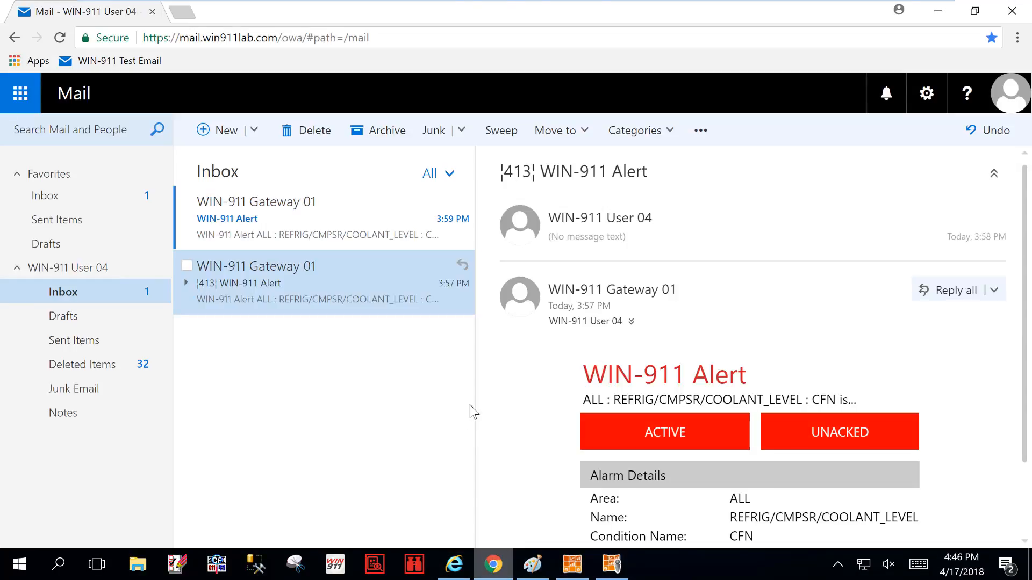
click(612, 564)
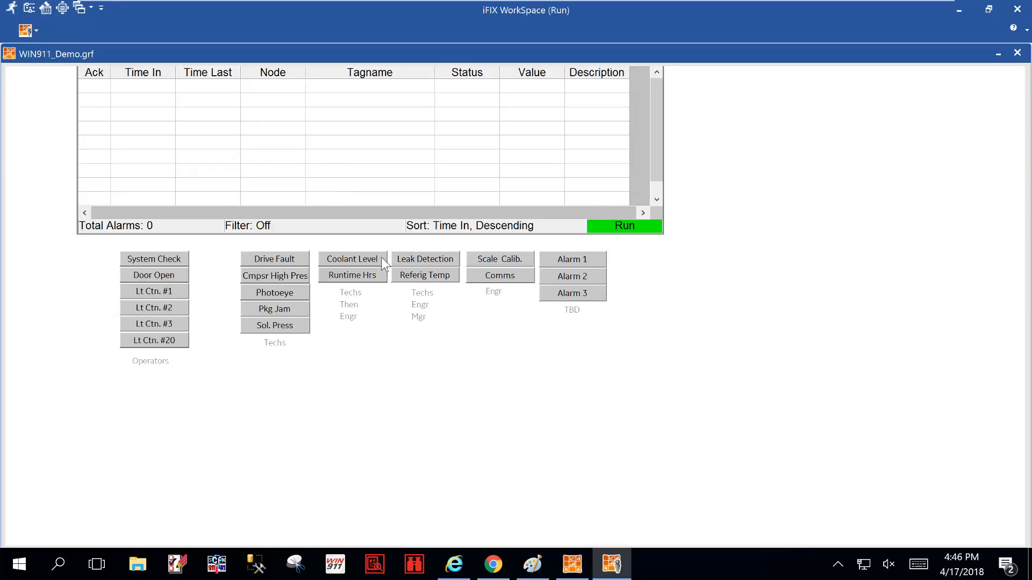
click(352, 274)
click(360, 257)
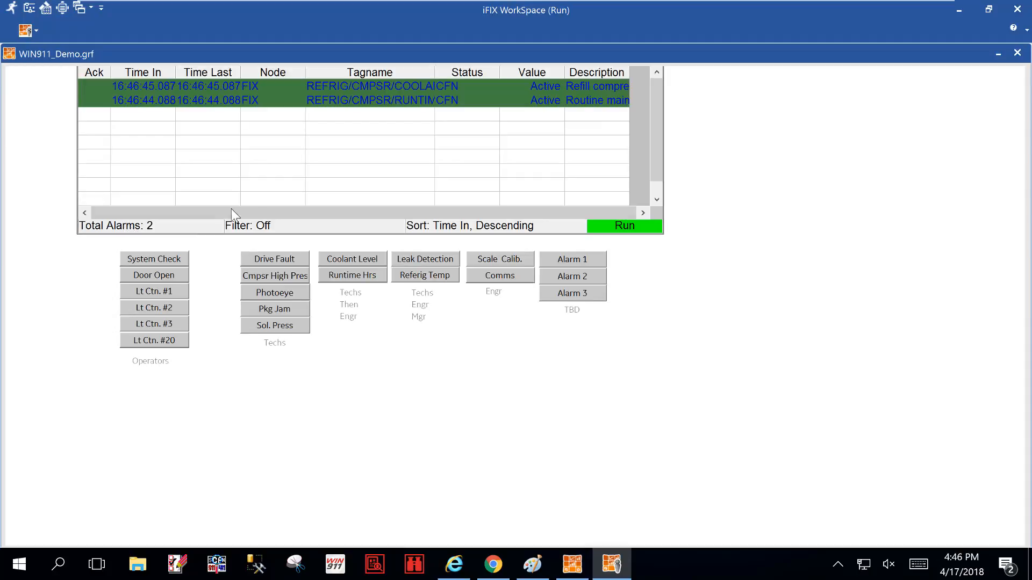
Switch to the webmail inbox, open the new COOLANT_LEVEL alert and send an empty reply to all, leaving the mail minimized.
click(493, 564)
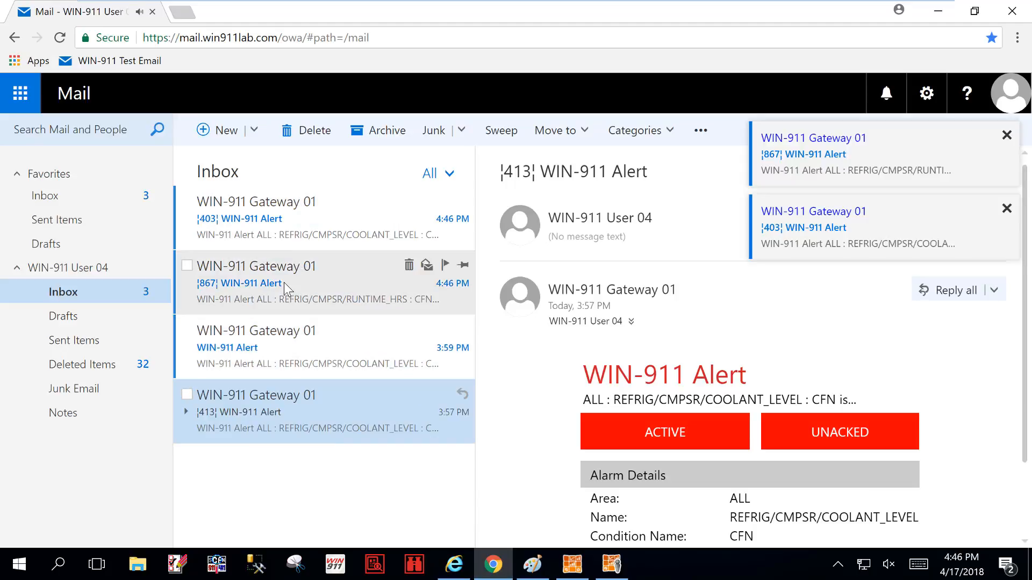
double_click(286, 221)
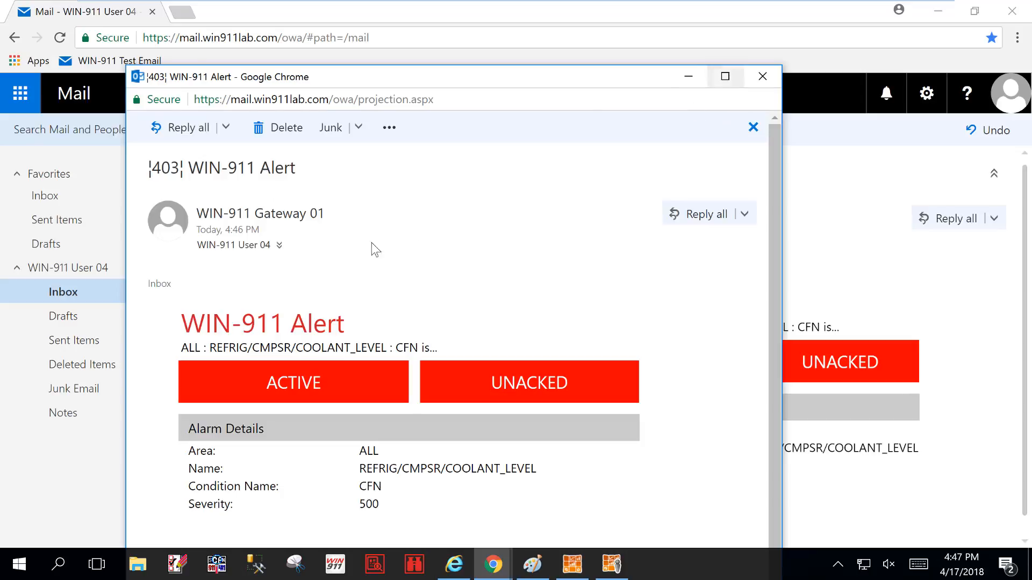
click(725, 77)
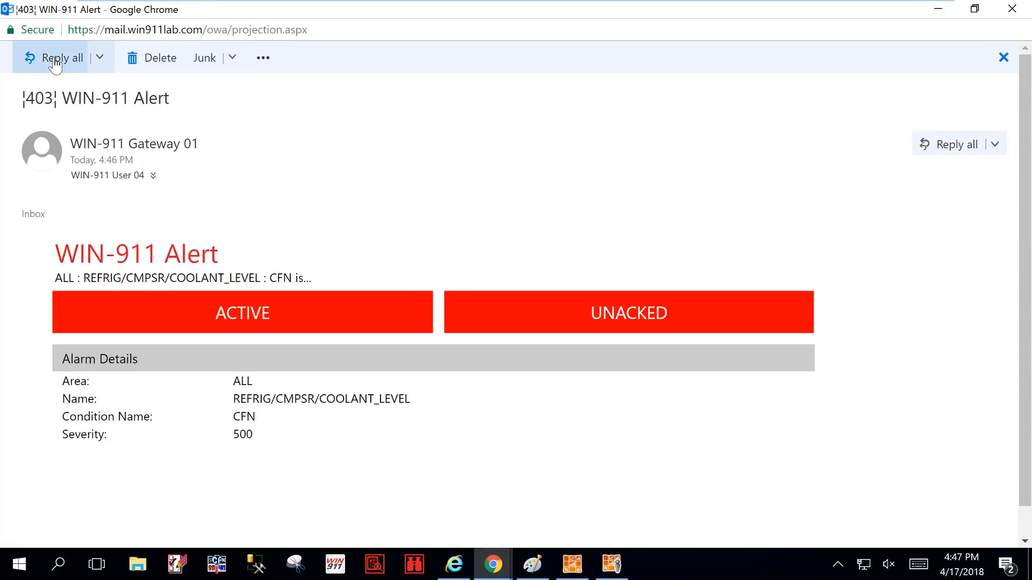
click(55, 64)
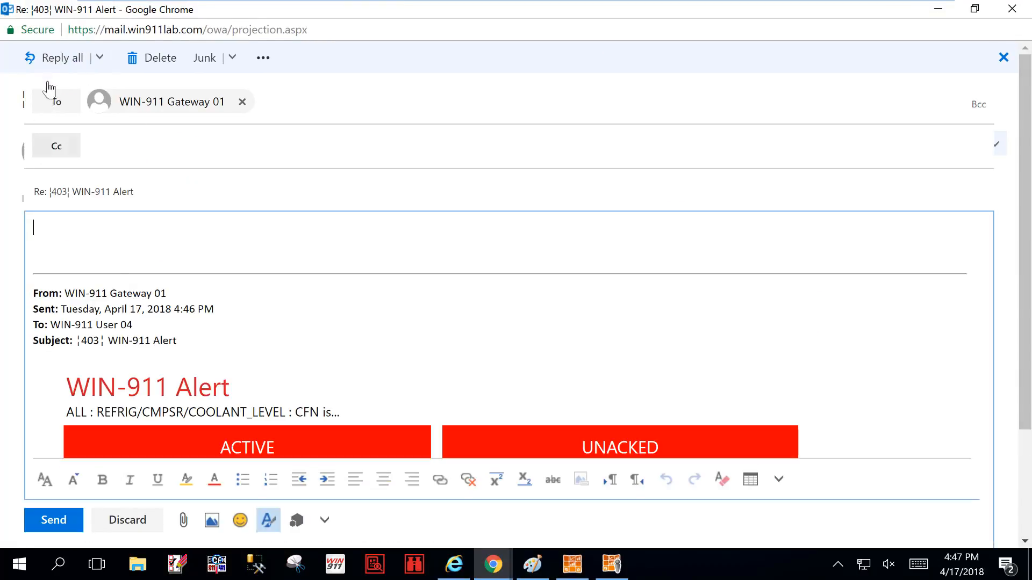
click(63, 526)
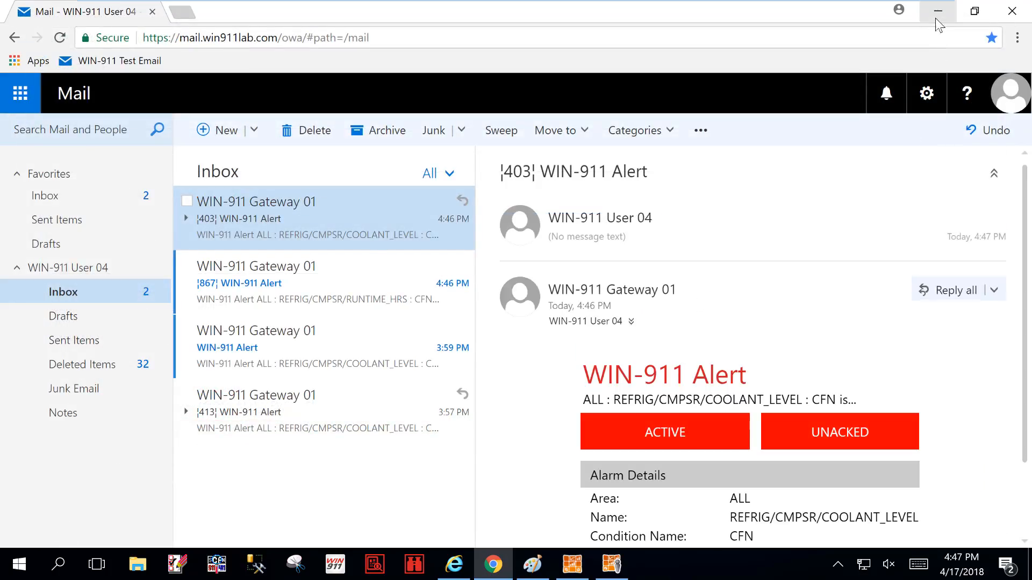
click(935, 16)
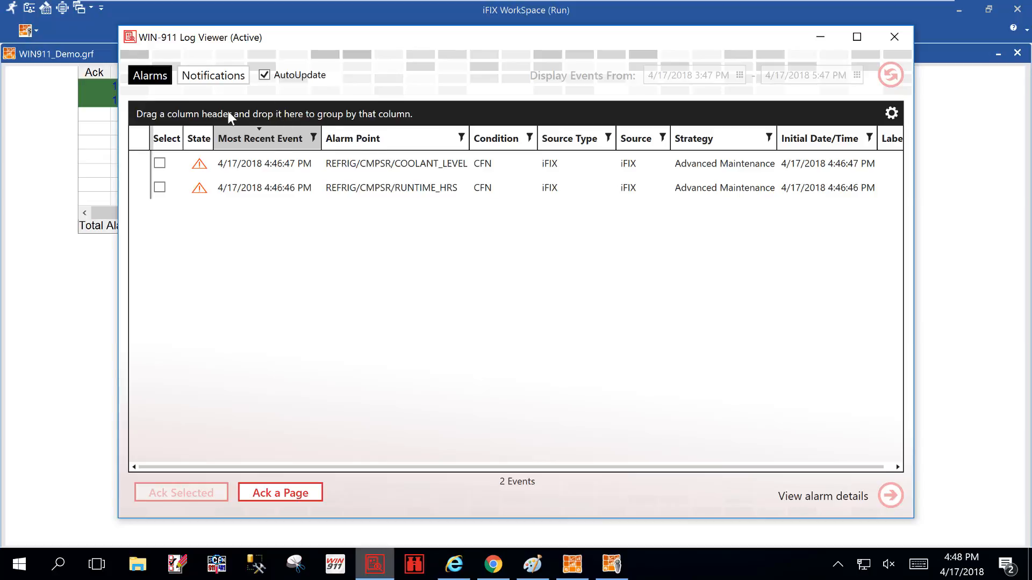
Inspect the notification, strategy execution and tactic execution details of the REFRIG/CMPSR/COOLANT_LEVEL alarm in the WIN-911 Log Viewer, and close the viewer.
click(240, 173)
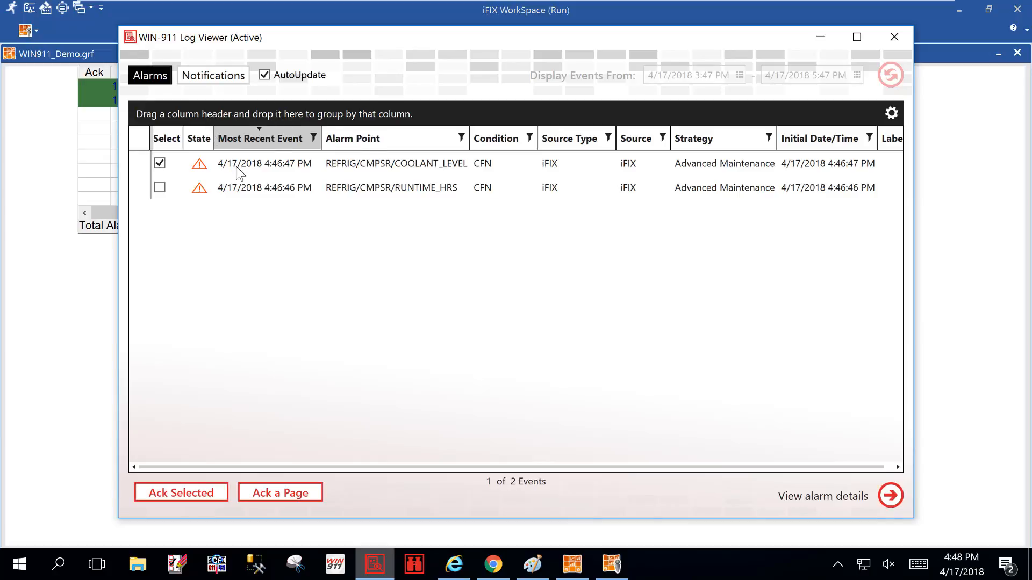
double_click(239, 170)
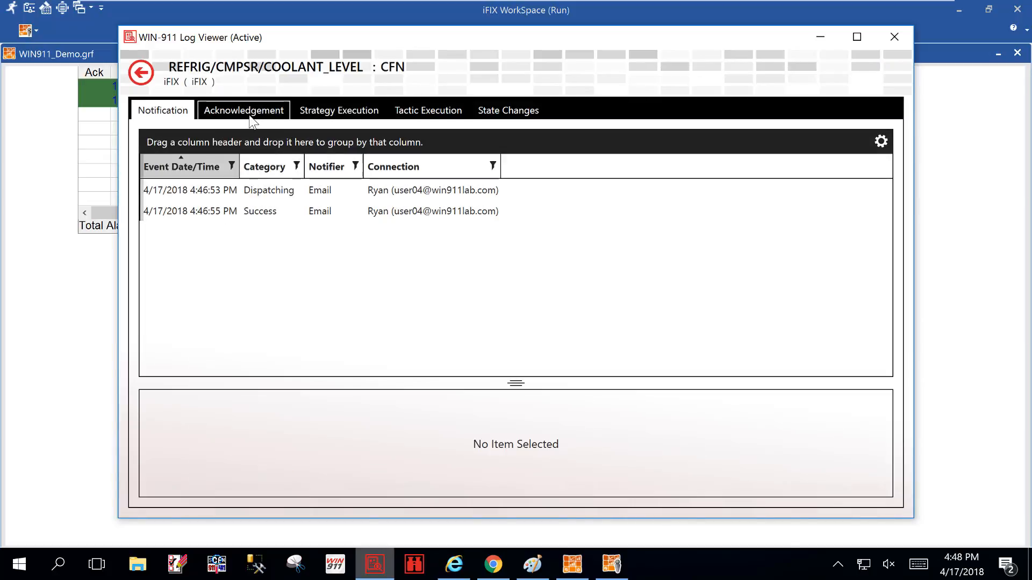
click(336, 112)
click(417, 113)
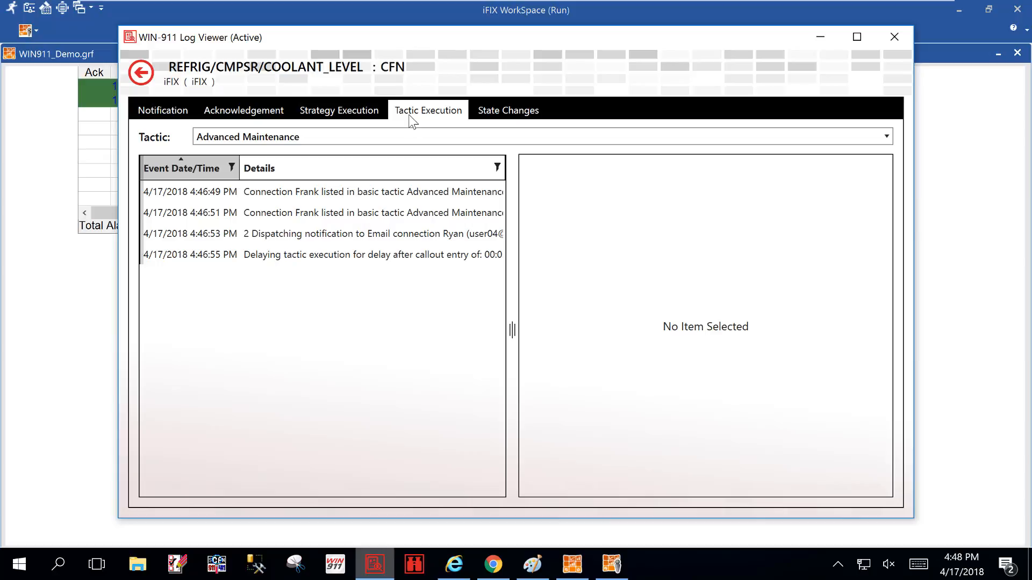
click(893, 38)
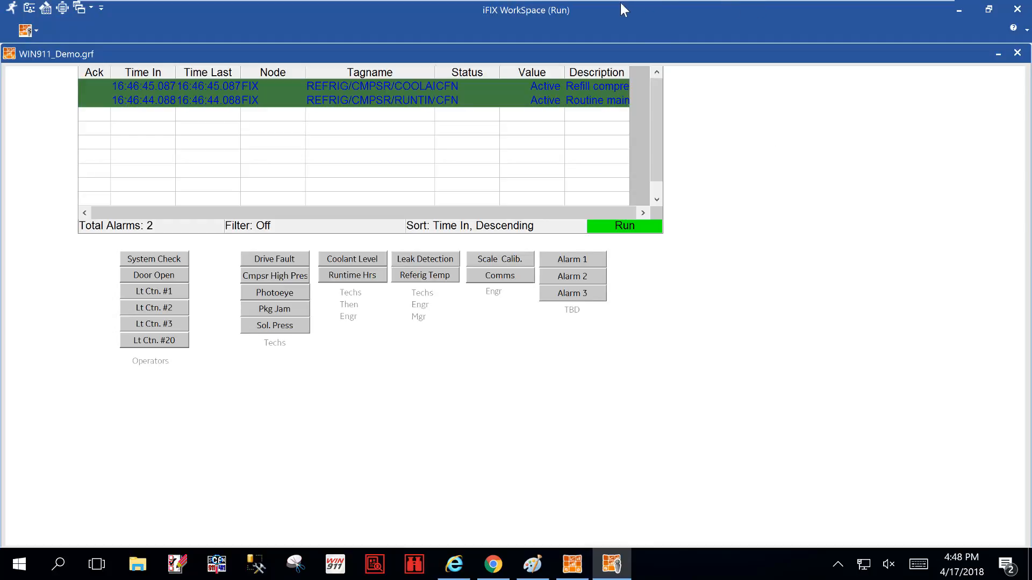
Leave the full-screen virtual machine, switch to the PowerPoint webinar deck and start the slide show from slide 25, Notification Eco System.
mouse_move(572, 6)
click(540, 15)
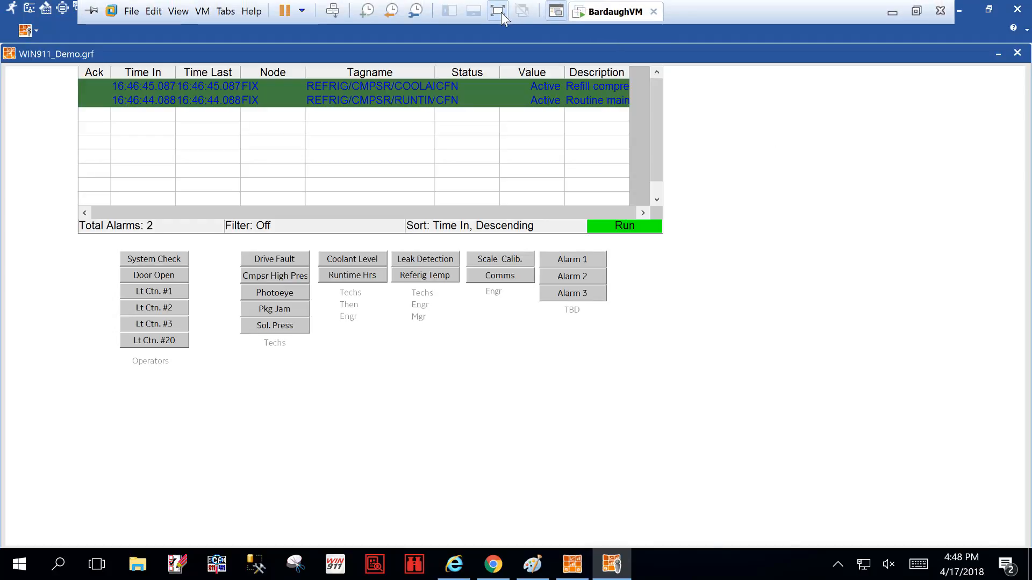
click(675, 564)
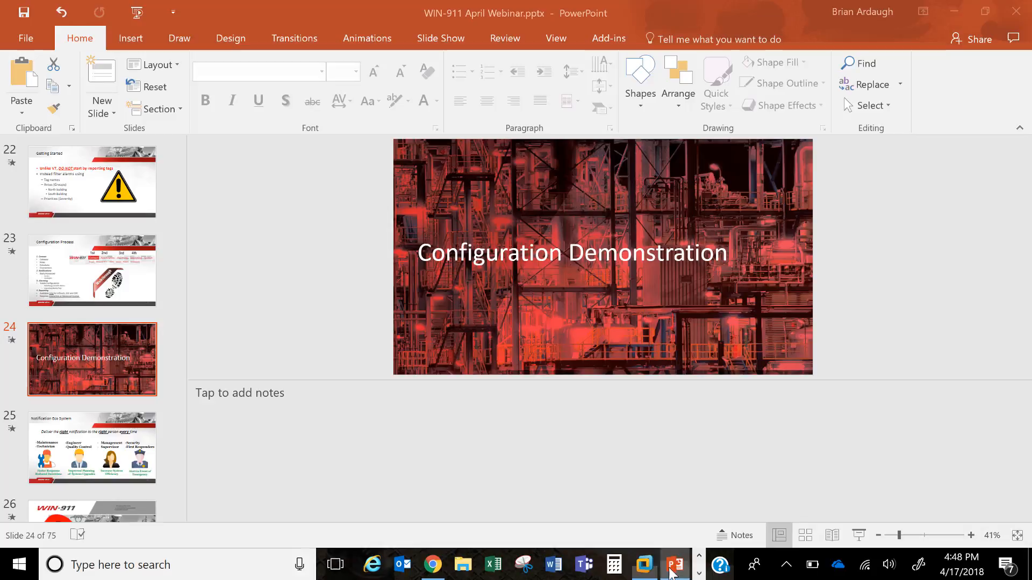
click(109, 454)
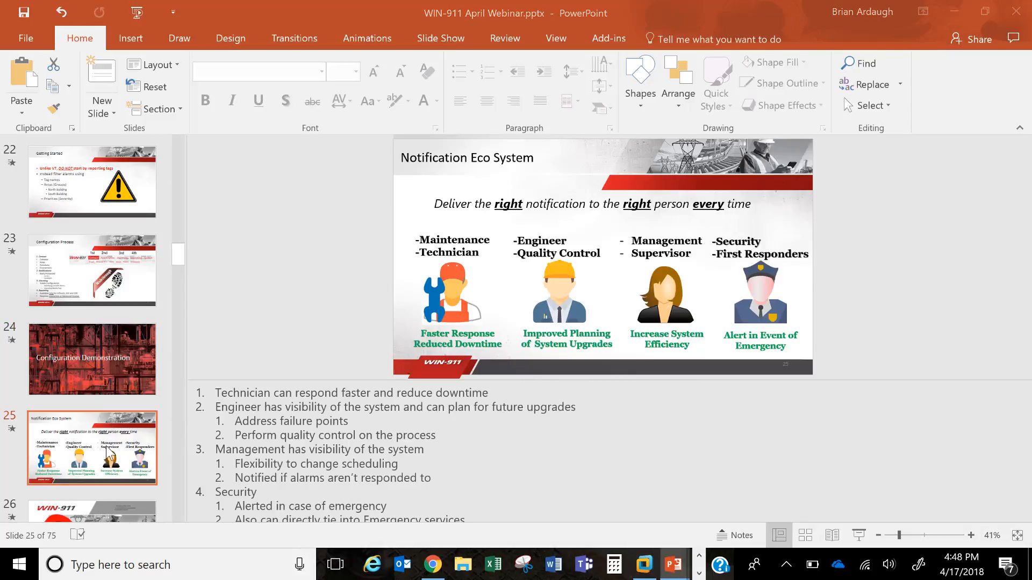
key(shift+F5)
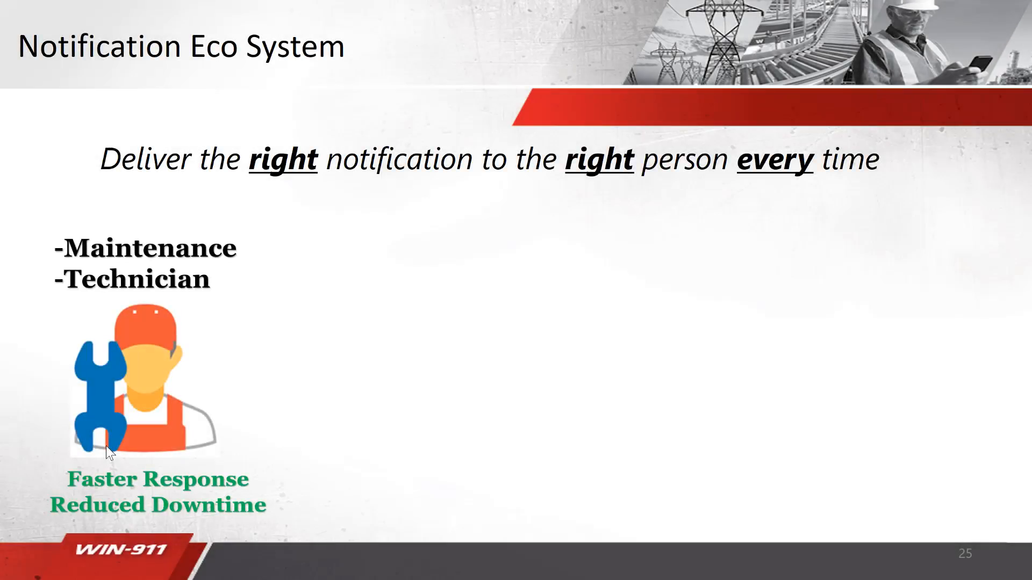